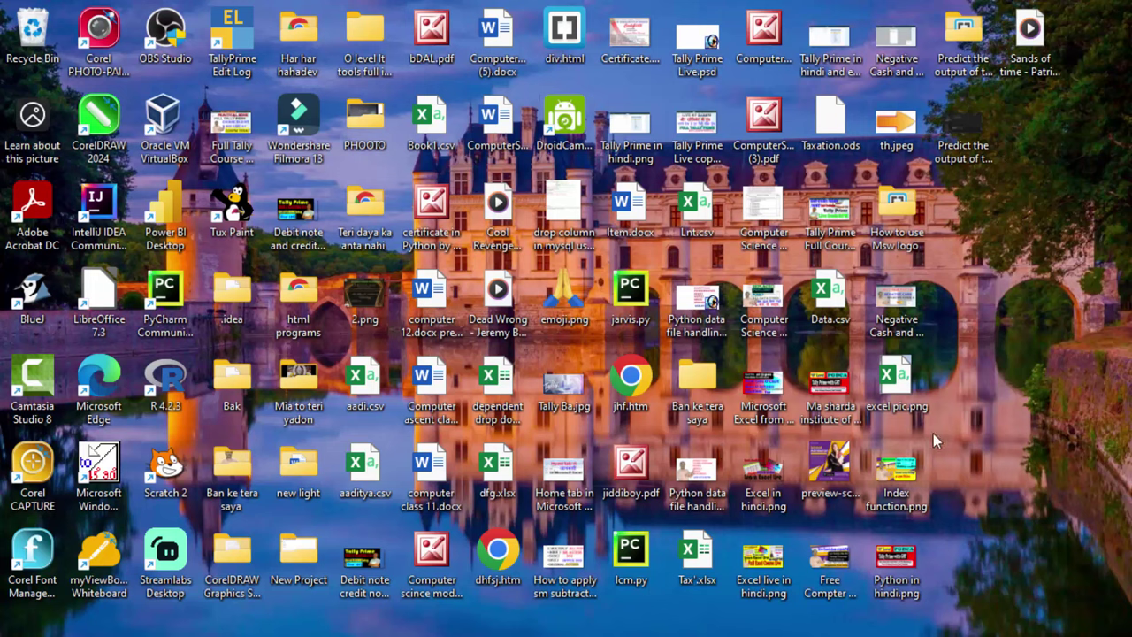
# Step: Refresh the desktop, then switch to the maximised Excel Book1 workbook
pyautogui.rightClick(1068, 208)
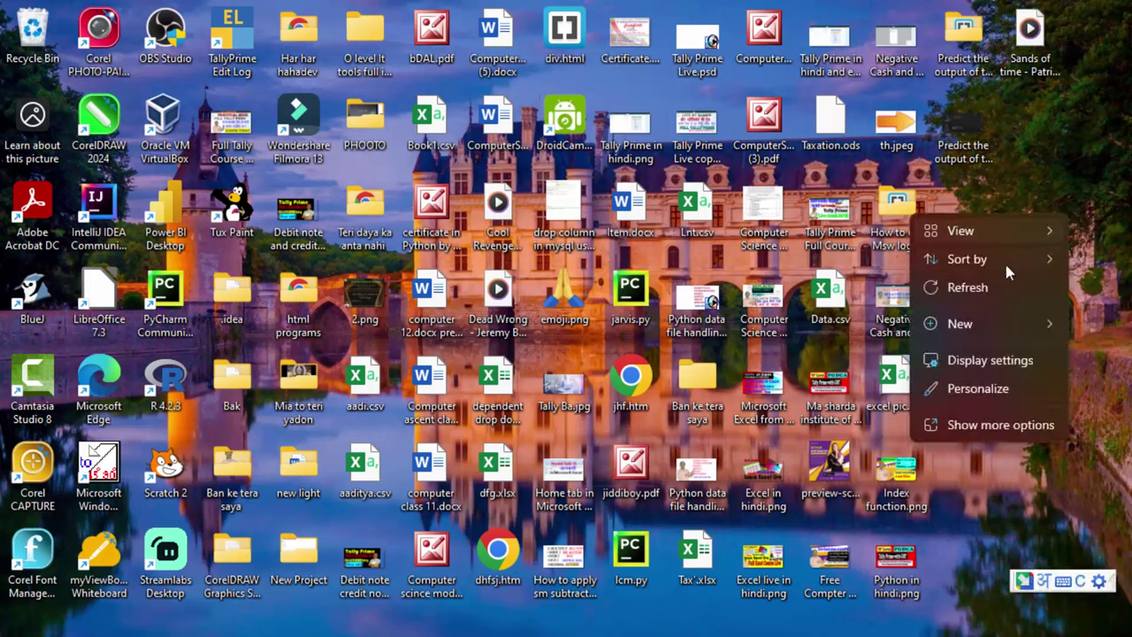
pyautogui.click(1016, 285)
pyautogui.rightClick(1046, 232)
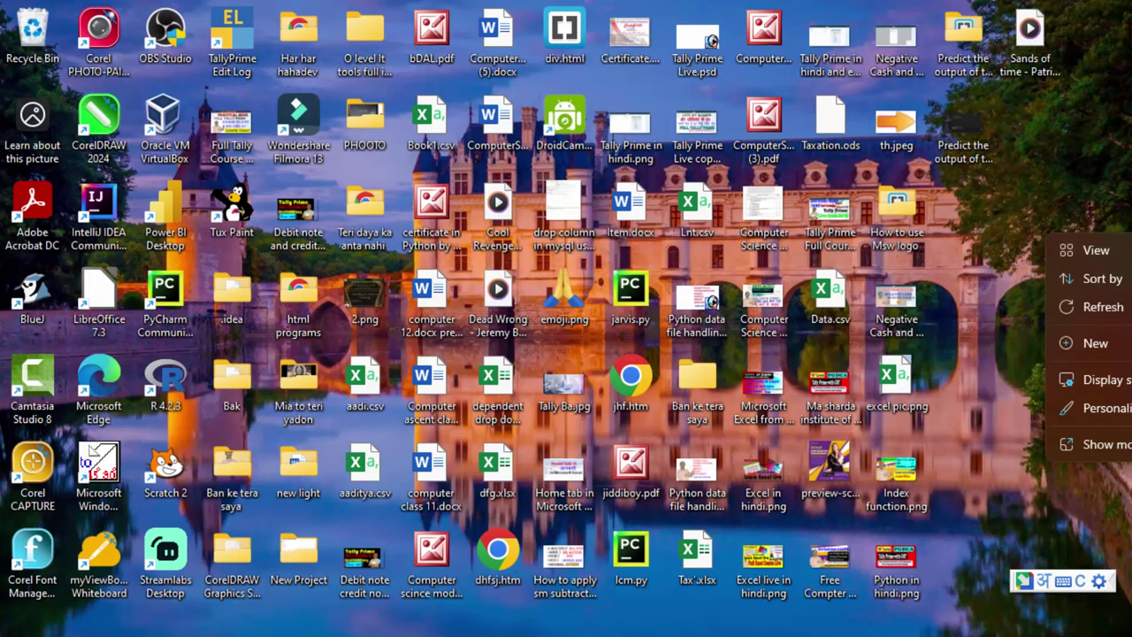
pyautogui.hotkey('alt', 'Tab')
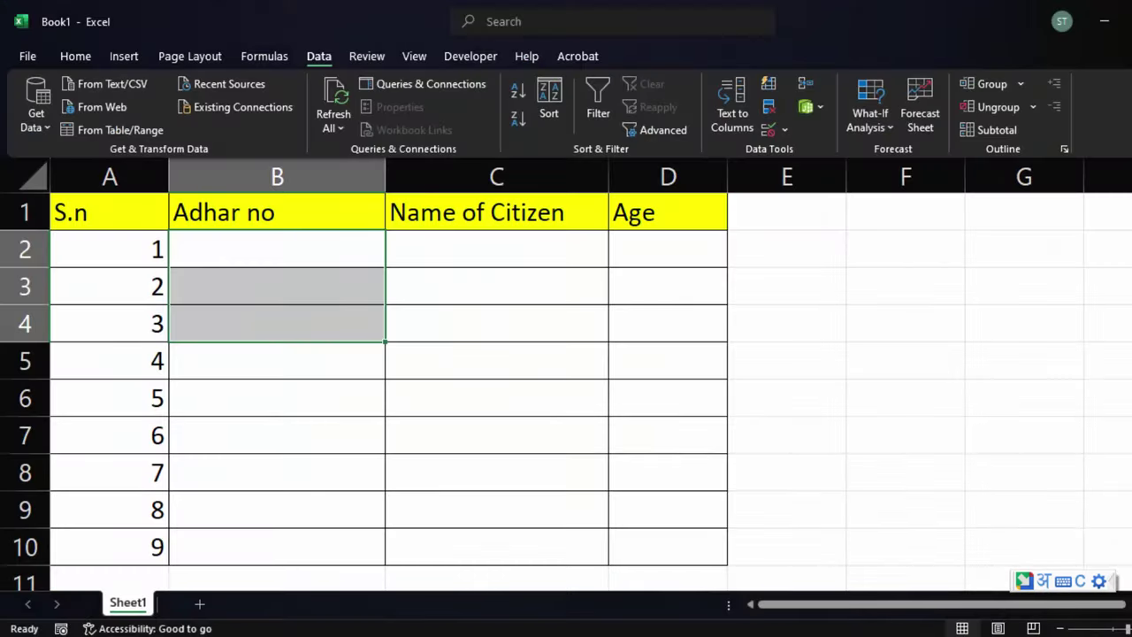
pyautogui.press('super+space')
pyautogui.click(897, 407)
pyautogui.click(101, 245)
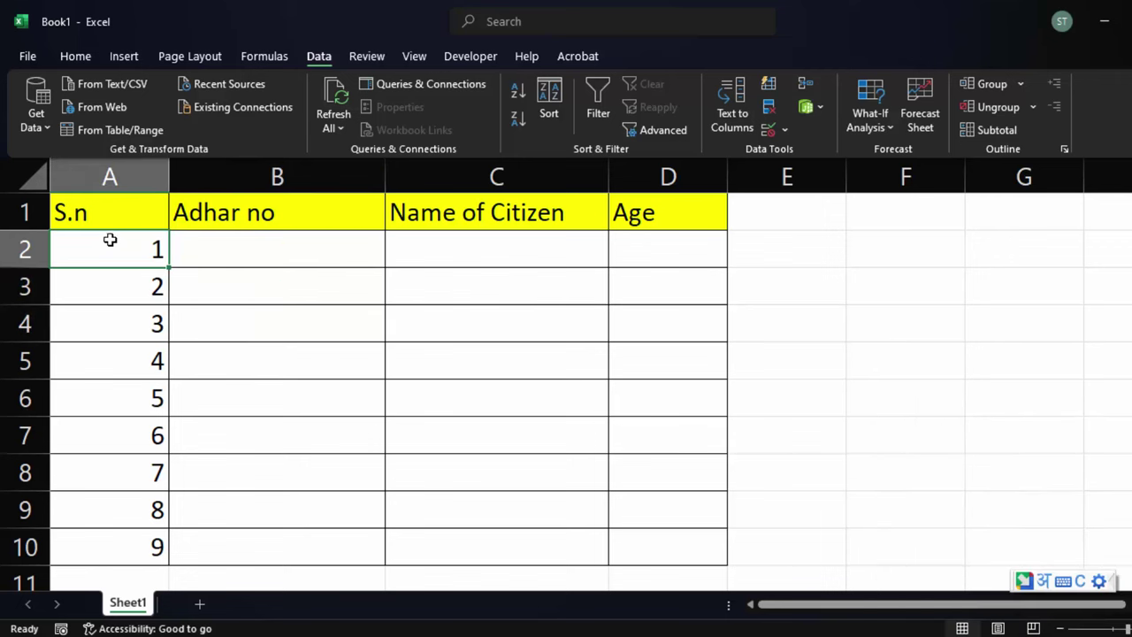
pyautogui.click(221, 240)
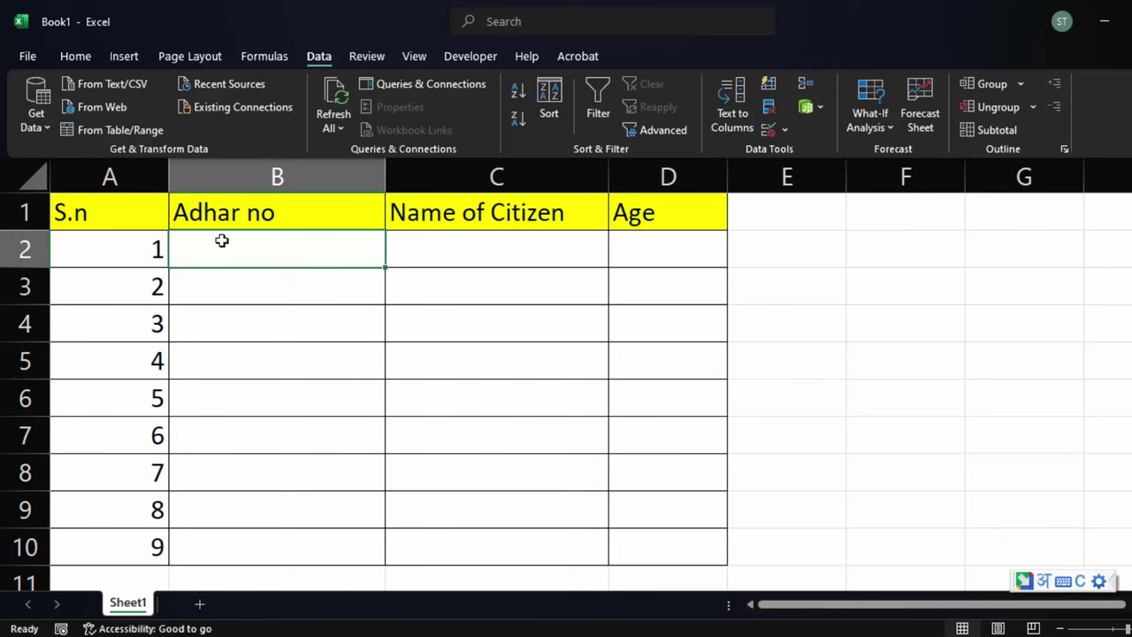
pyautogui.click(444, 256)
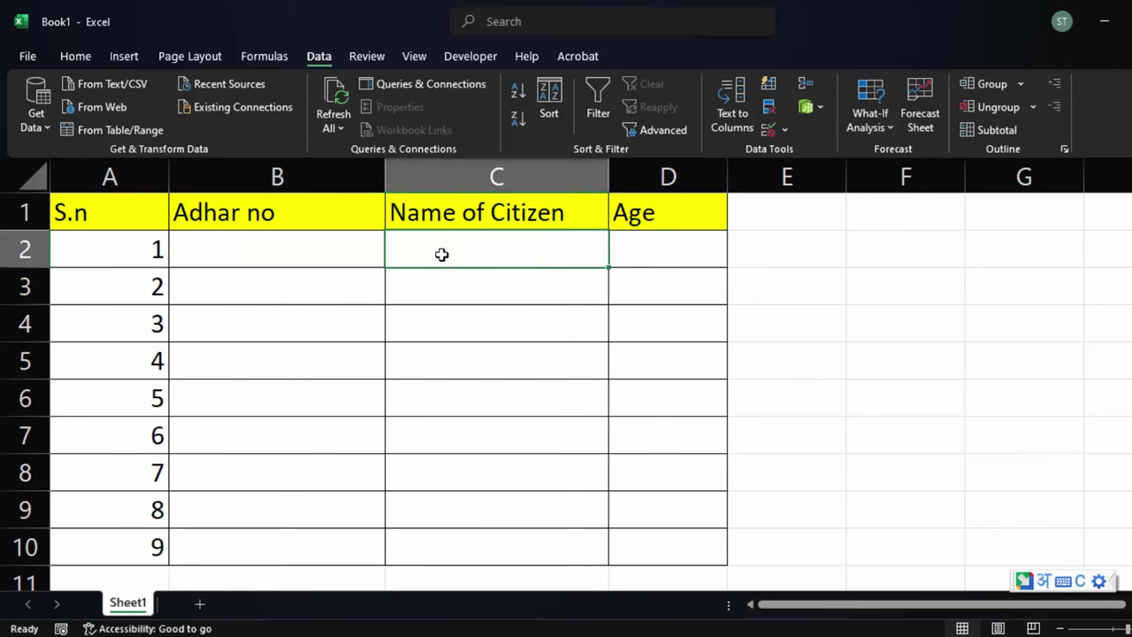
pyautogui.click(635, 234)
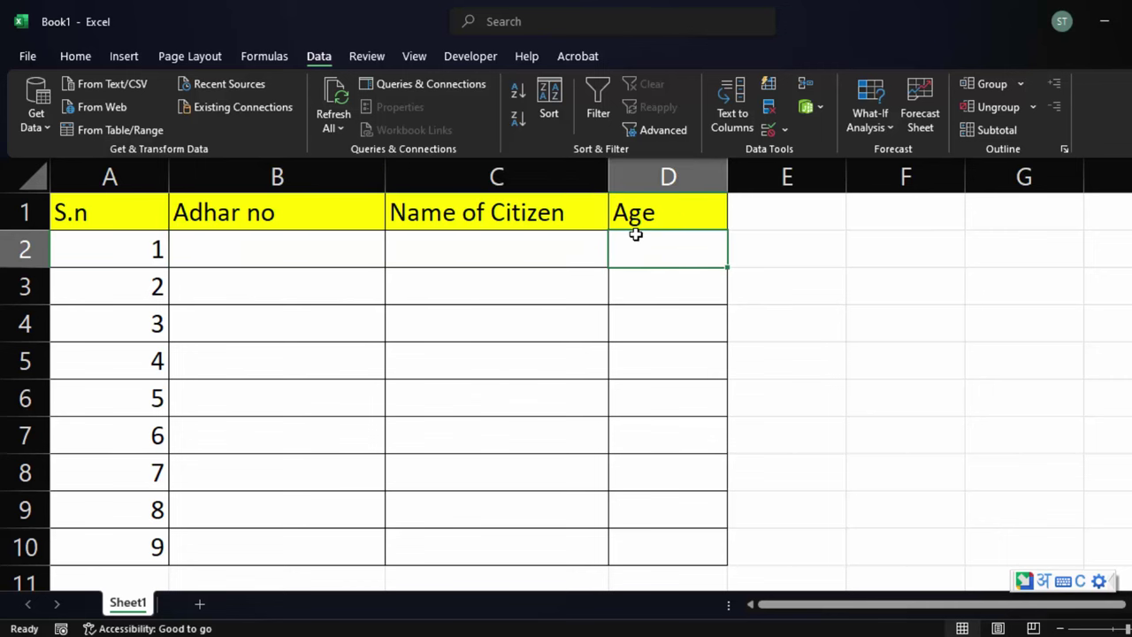
pyautogui.click(647, 181)
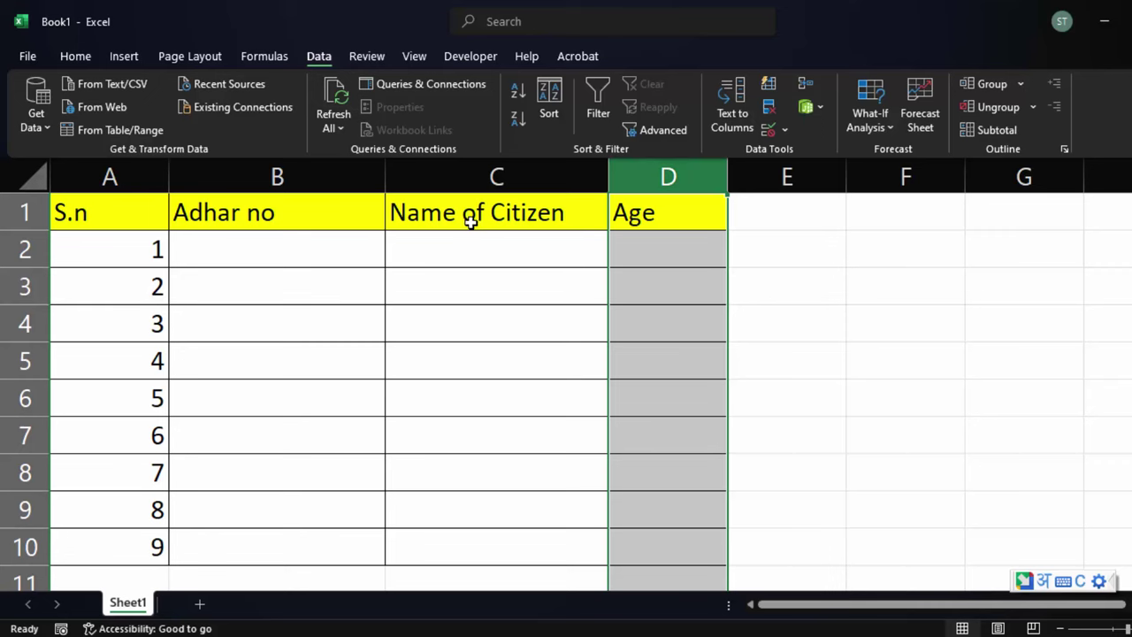
pyautogui.click(468, 177)
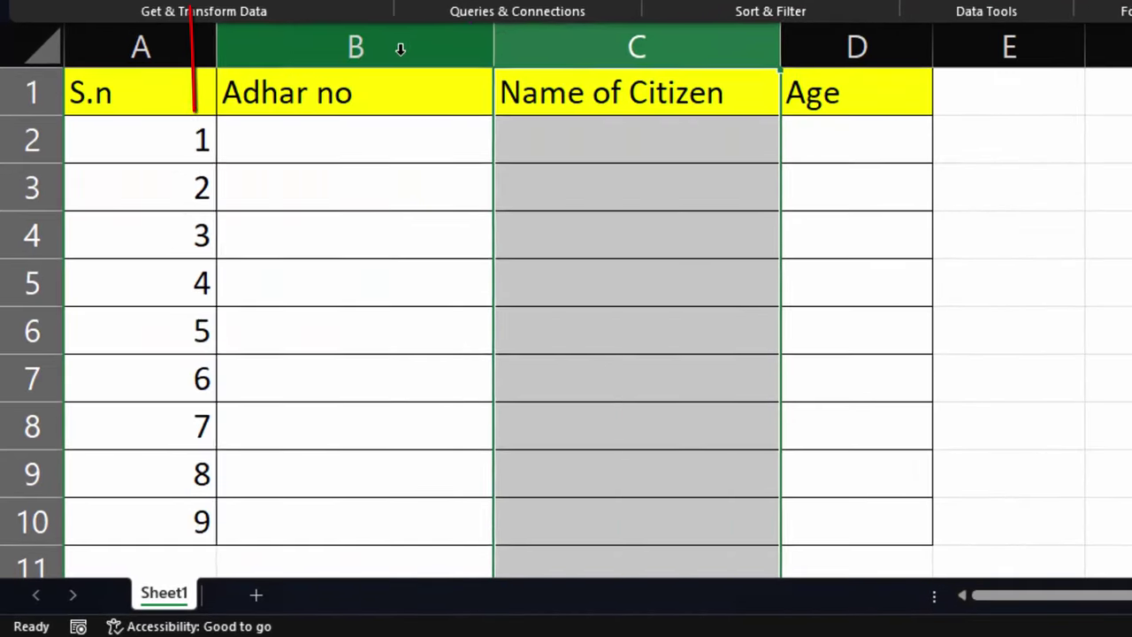
pyautogui.click(400, 50)
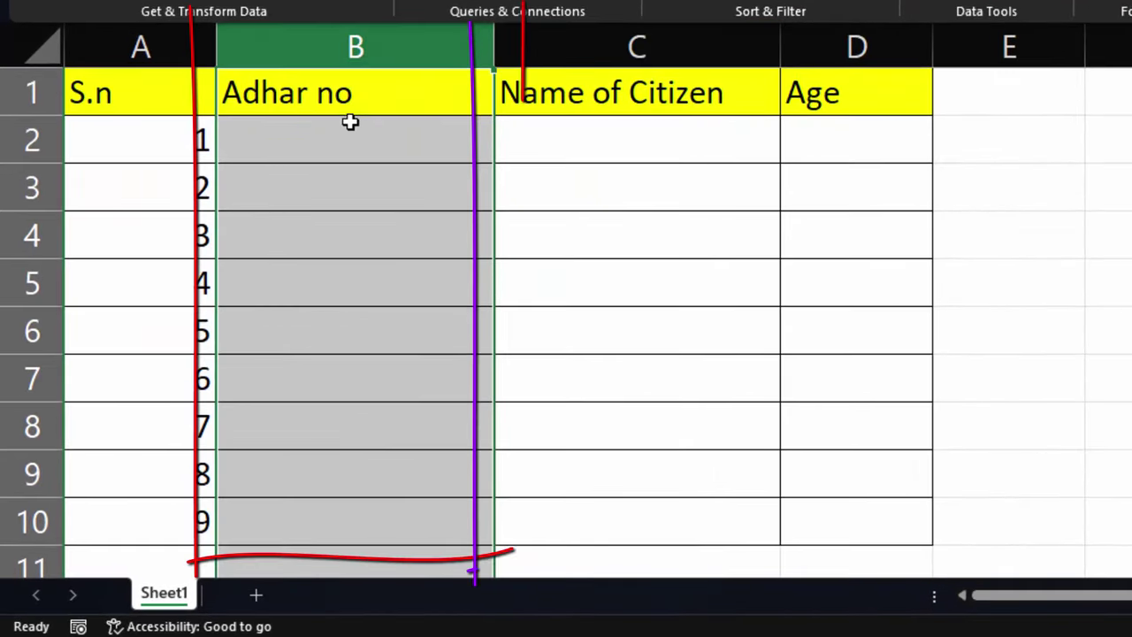
pyautogui.click(341, 139)
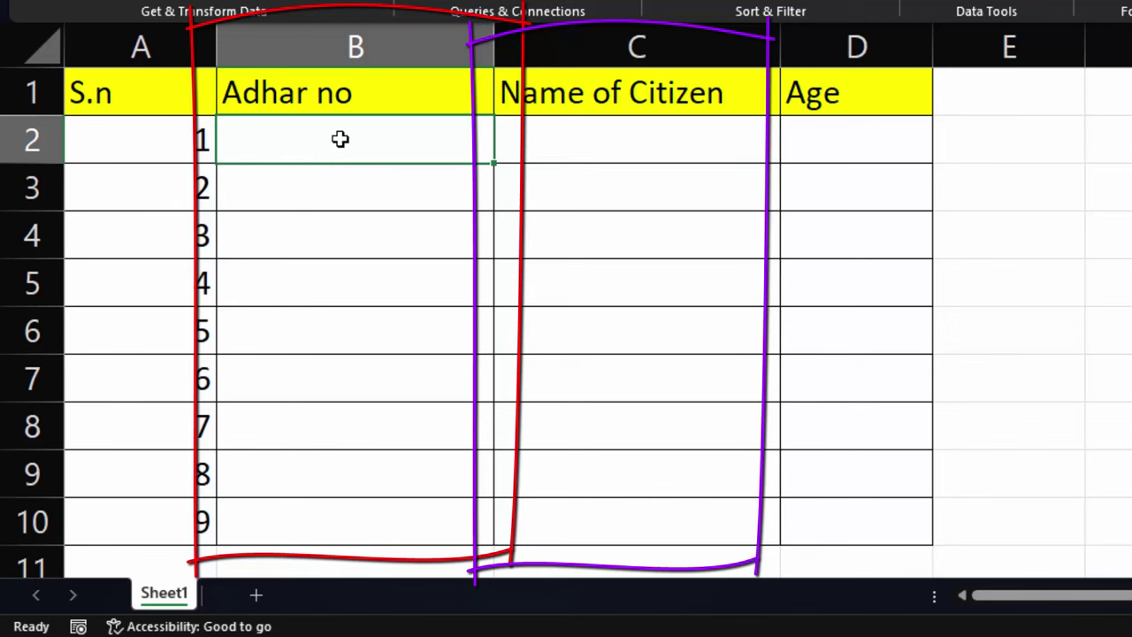
pyautogui.write('23')
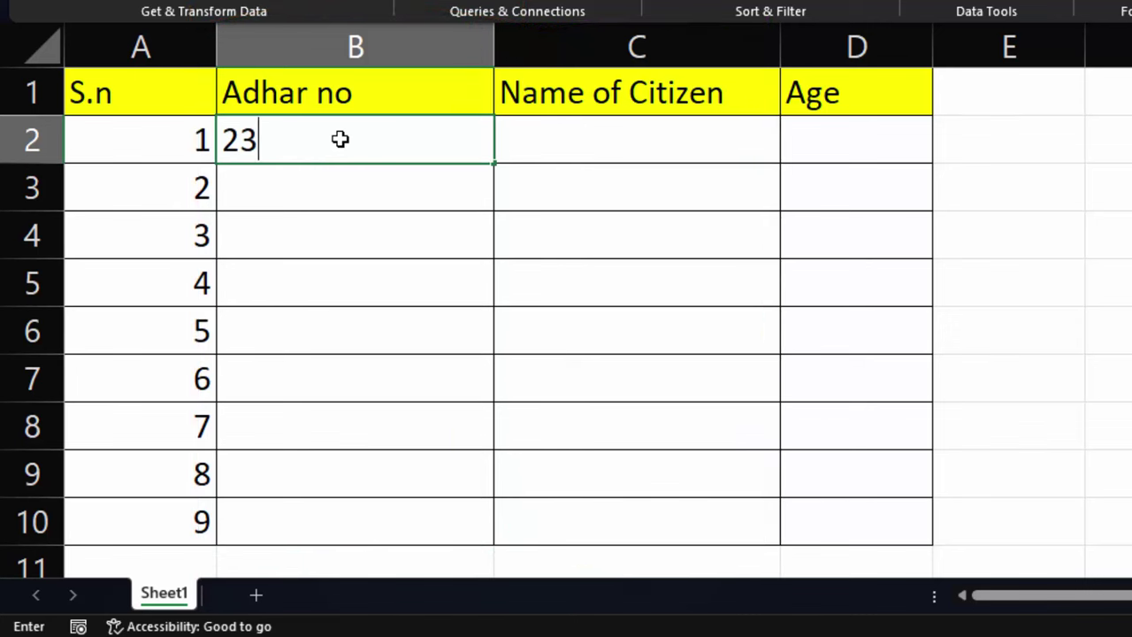
pyautogui.write('45678')
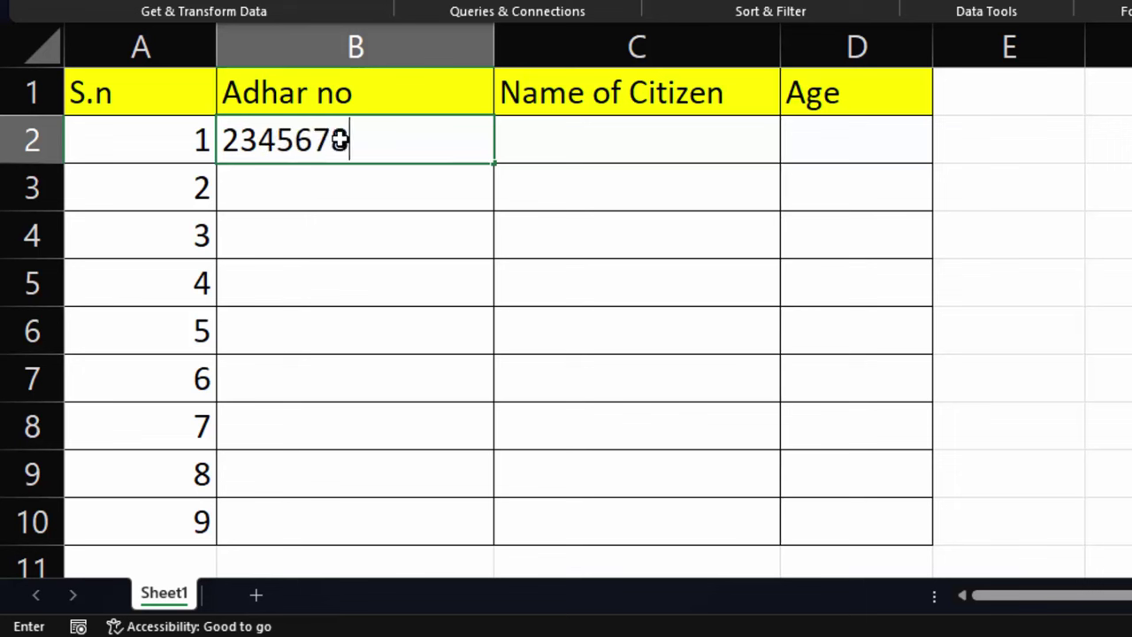
pyautogui.write('9098')
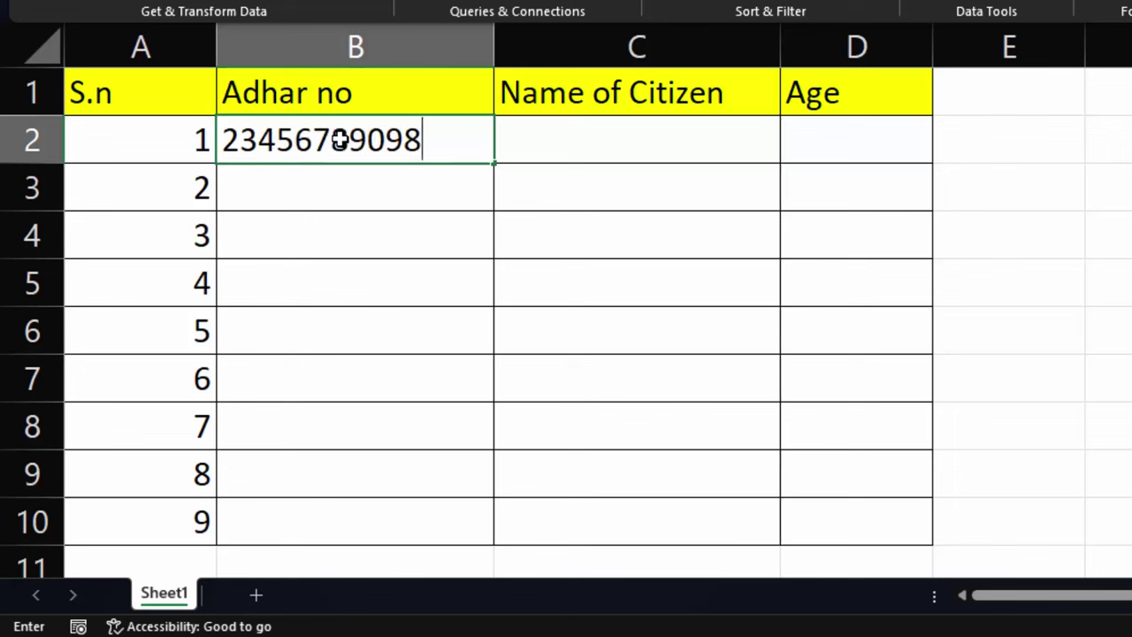
pyautogui.press('Return')
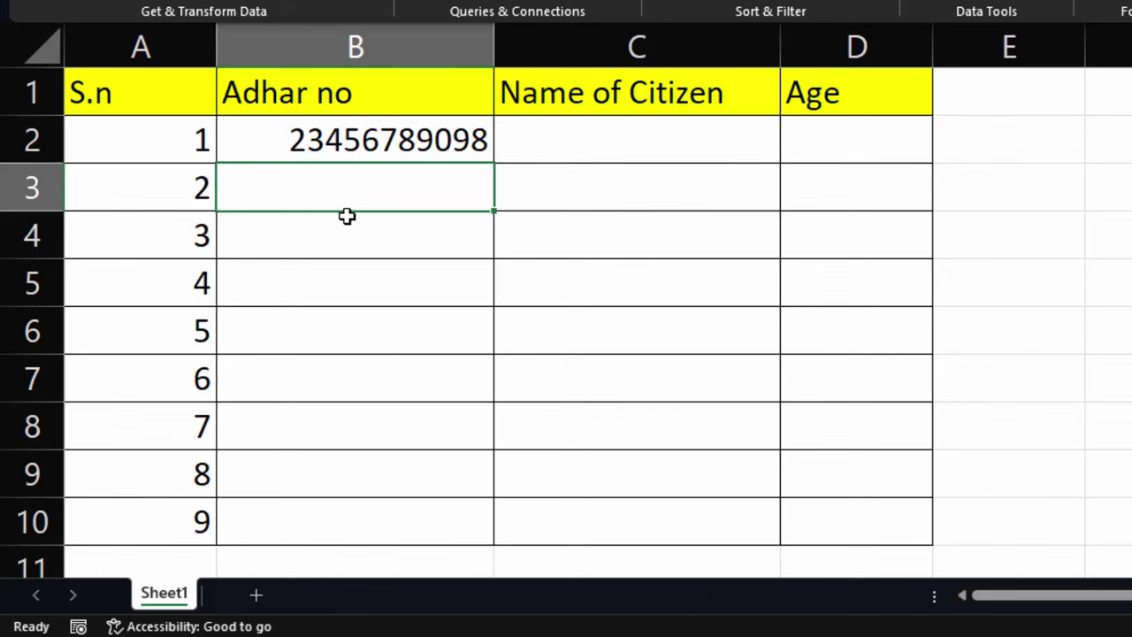
pyautogui.write('87')
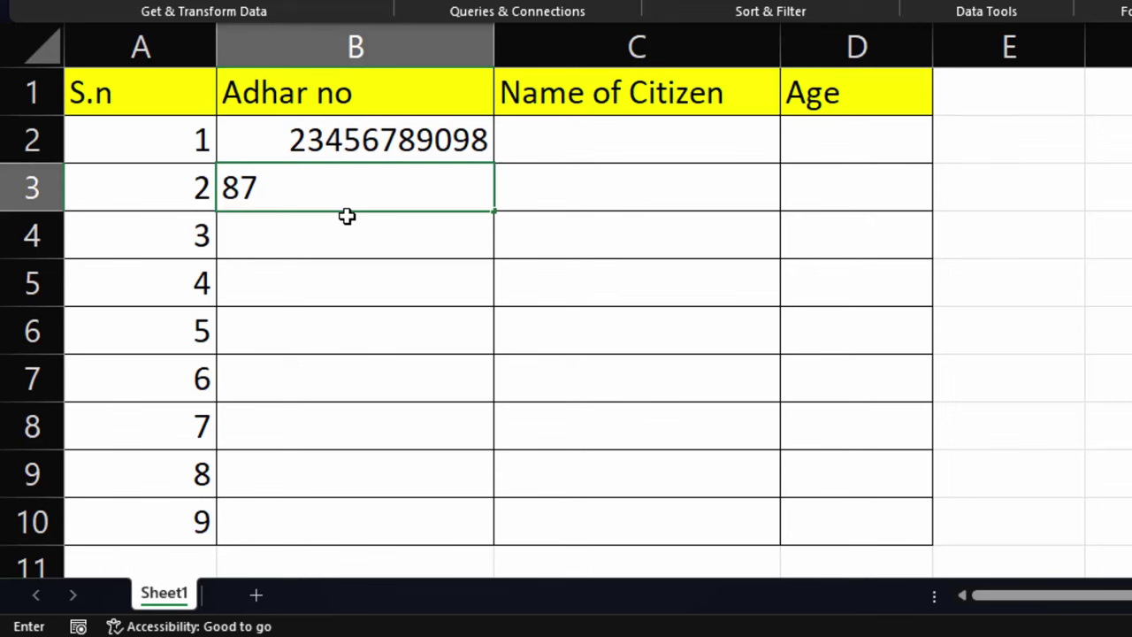
pyautogui.write('654321')
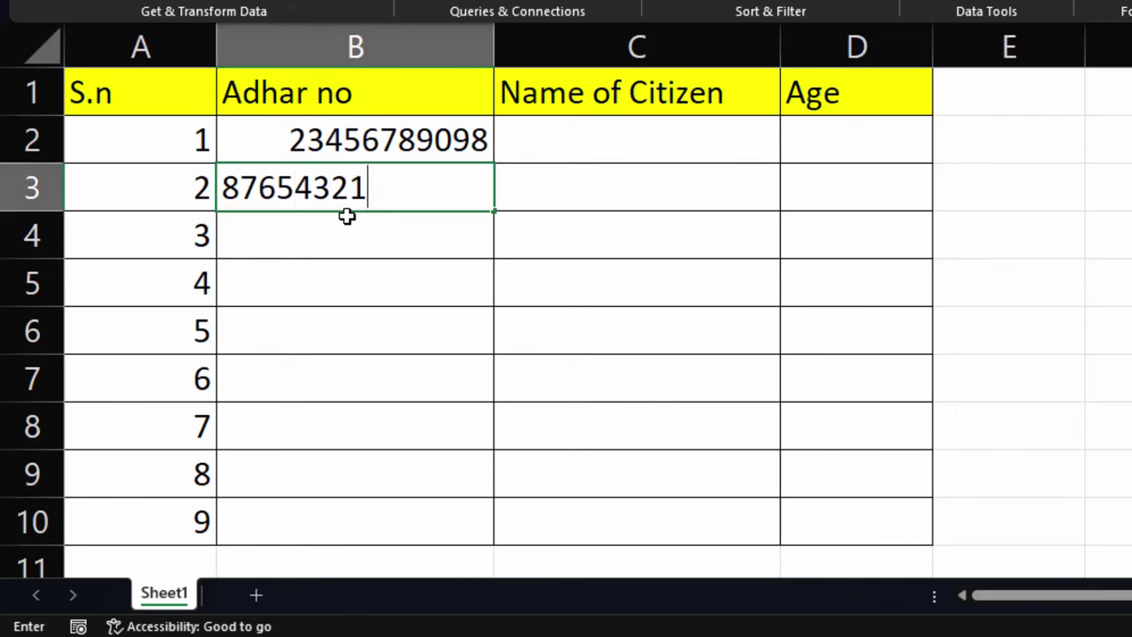
pyautogui.write('89')
pyautogui.press('Return')
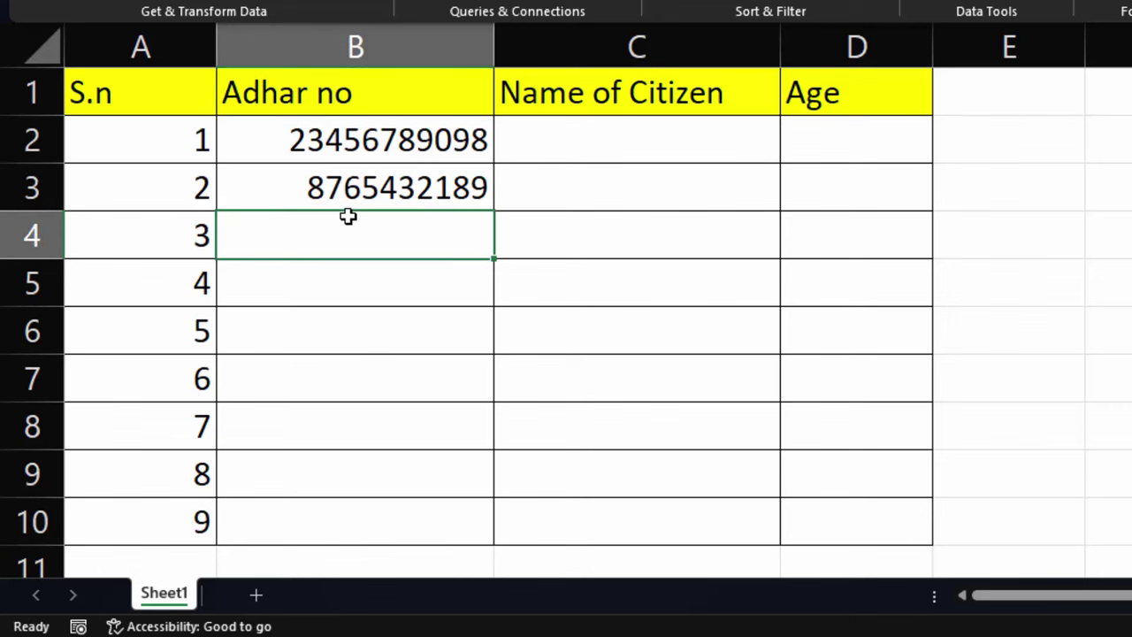
pyautogui.click(303, 186)
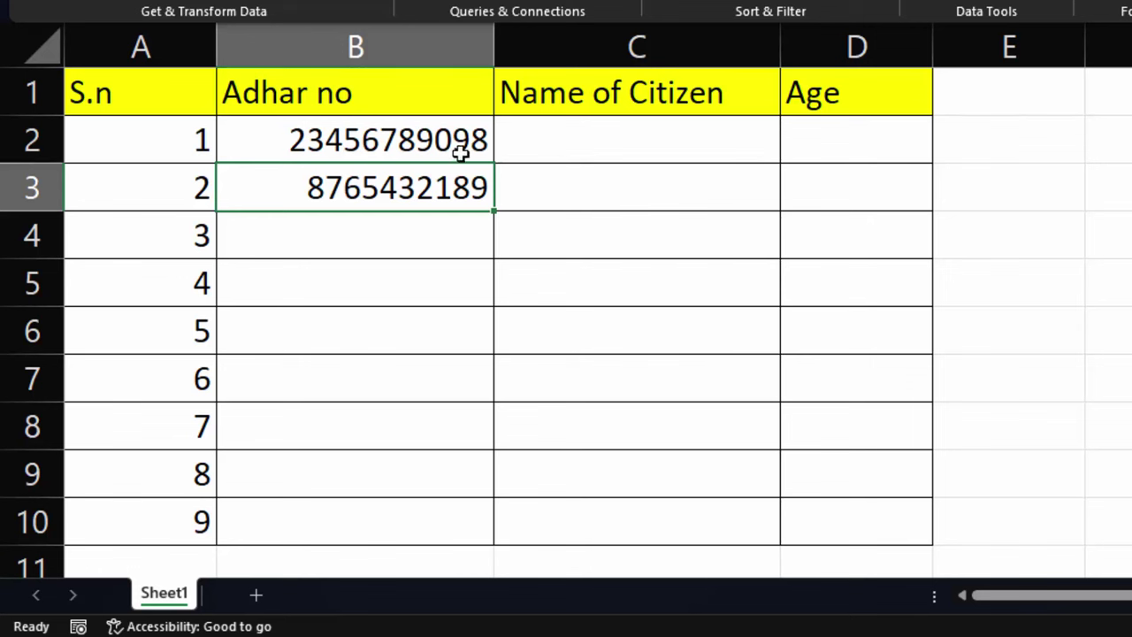
pyautogui.click(489, 141)
pyautogui.doubleClick(489, 141)
pyautogui.press('BackSpace')
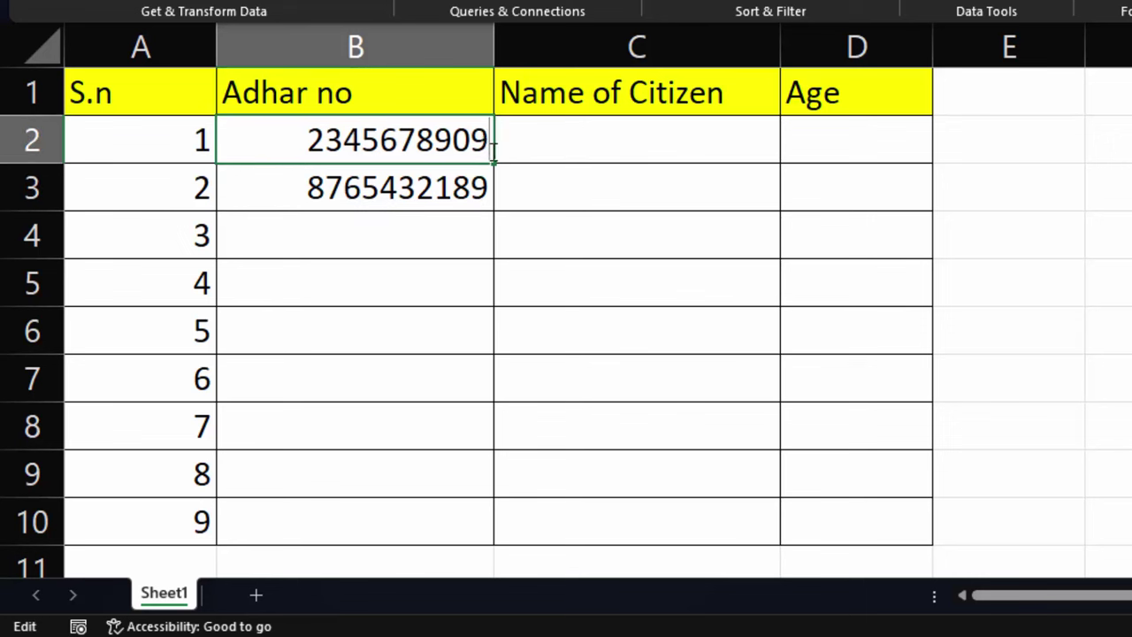
pyautogui.press('Return')
pyautogui.click(414, 228)
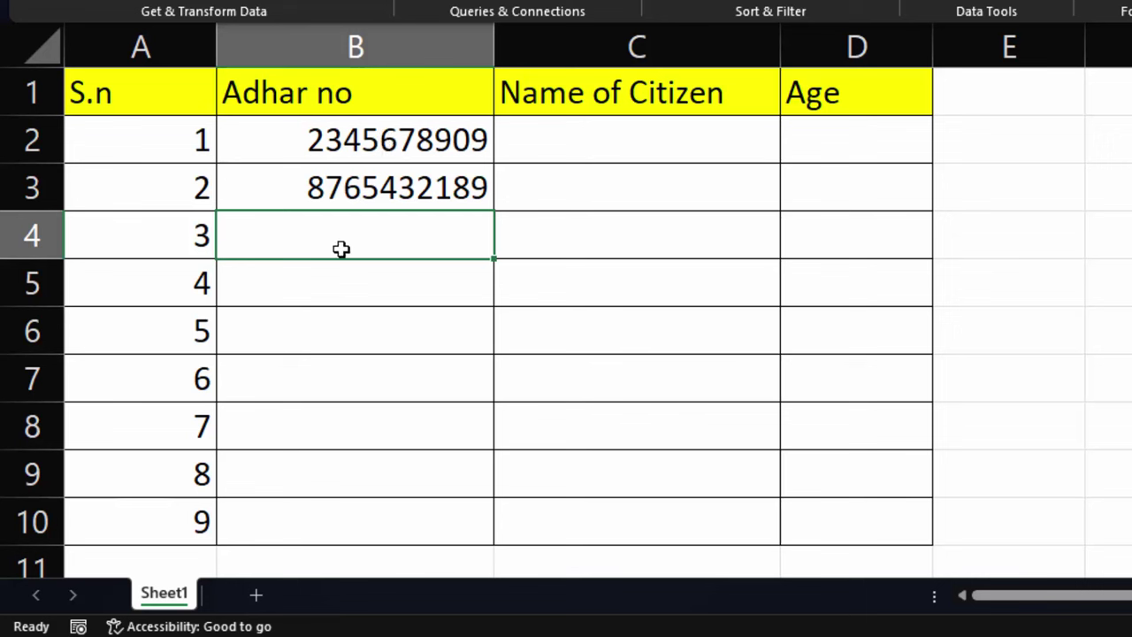
pyautogui.write('234')
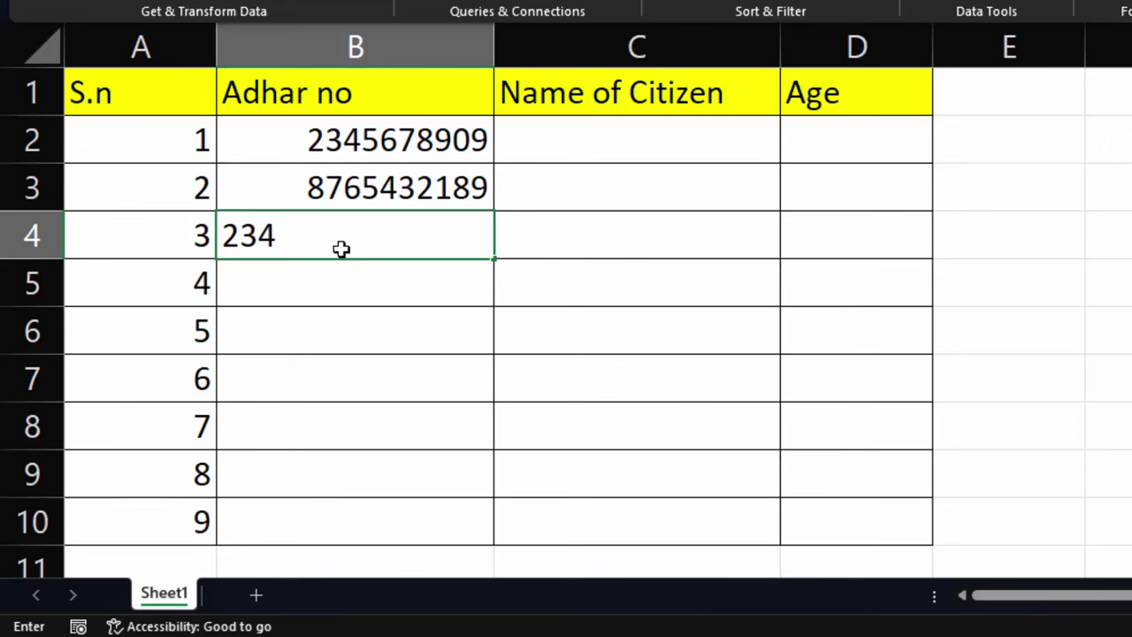
pyautogui.write('567')
pyautogui.write('89')
pyautogui.write('0')
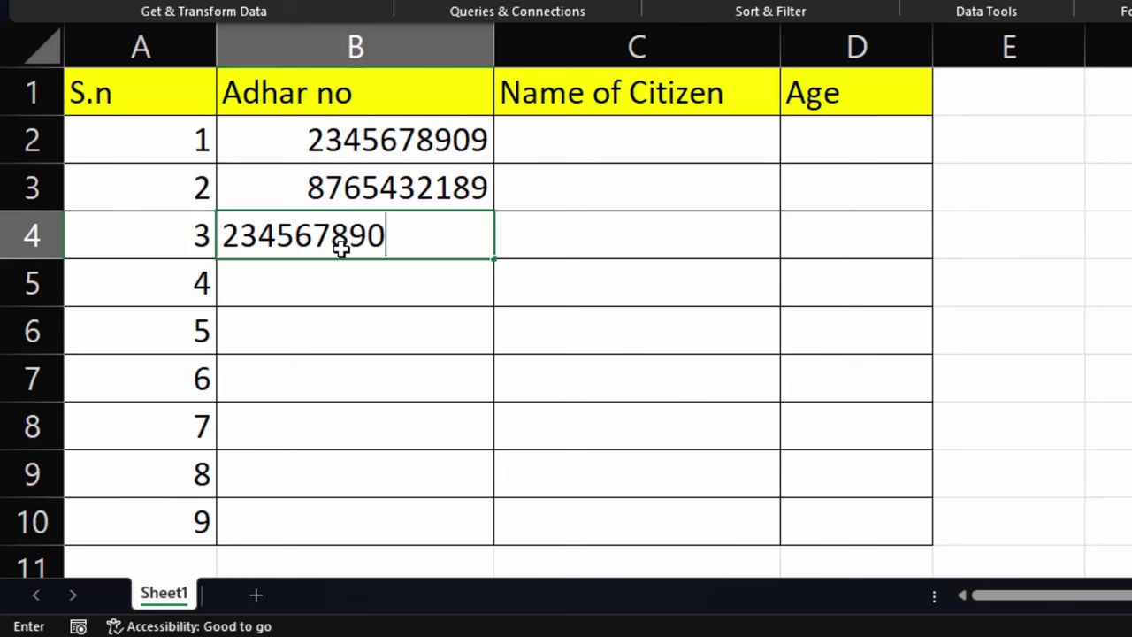
pyautogui.write('9')
pyautogui.press('Return')
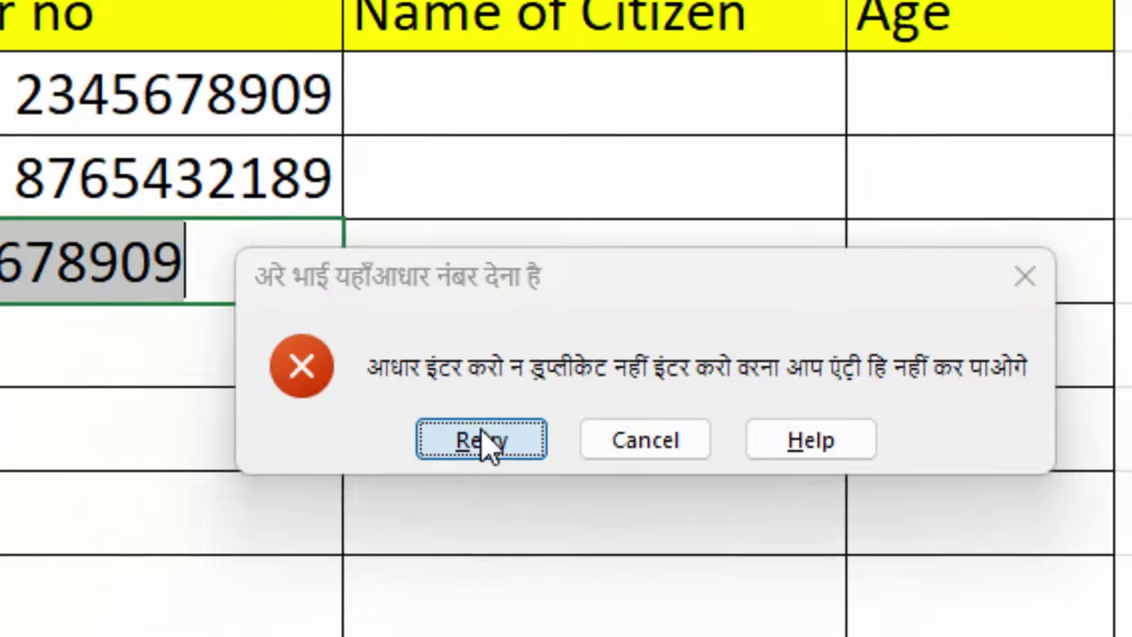
pyautogui.click(429, 440)
pyautogui.press('Return')
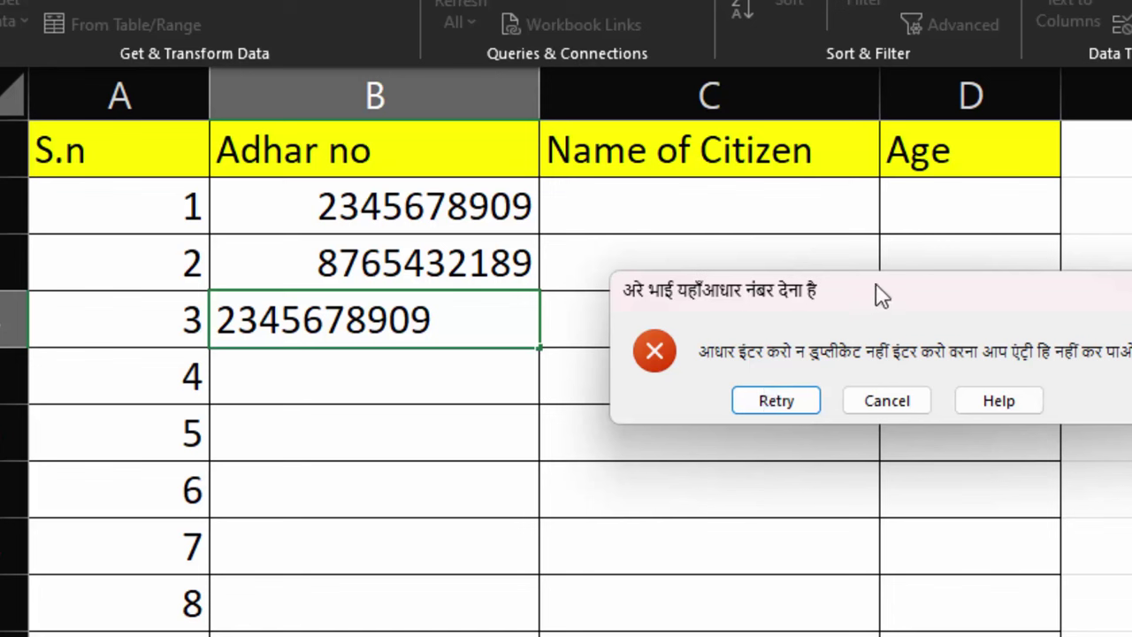
pyautogui.moveTo(879, 294)
pyautogui.mouseDown()
pyautogui.moveTo(919, 320)
pyautogui.moveTo(798, 258)
pyautogui.mouseUp()
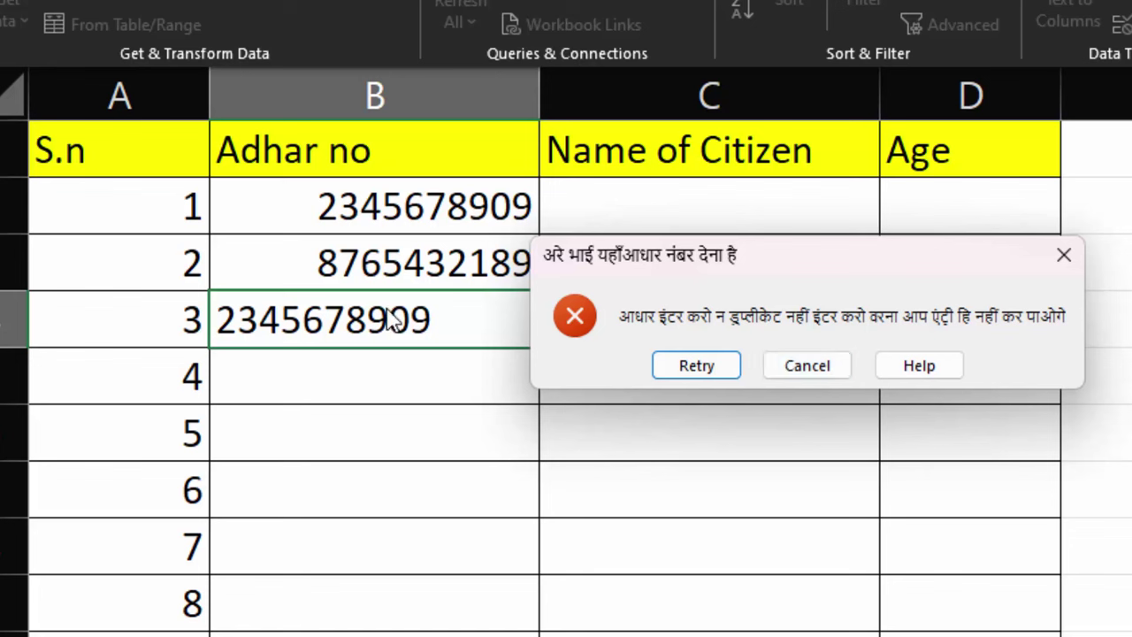
pyautogui.click(833, 371)
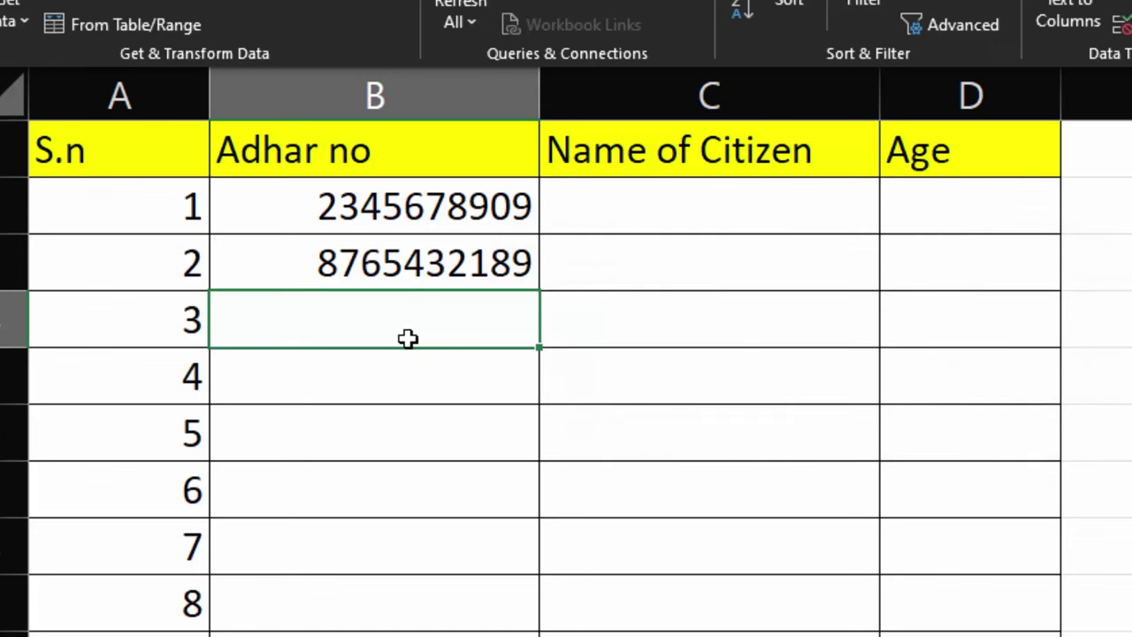
# Step: Enter 57575 as the name in C2 to test validation, then Retry after the Hindi alert
pyautogui.click(635, 220)
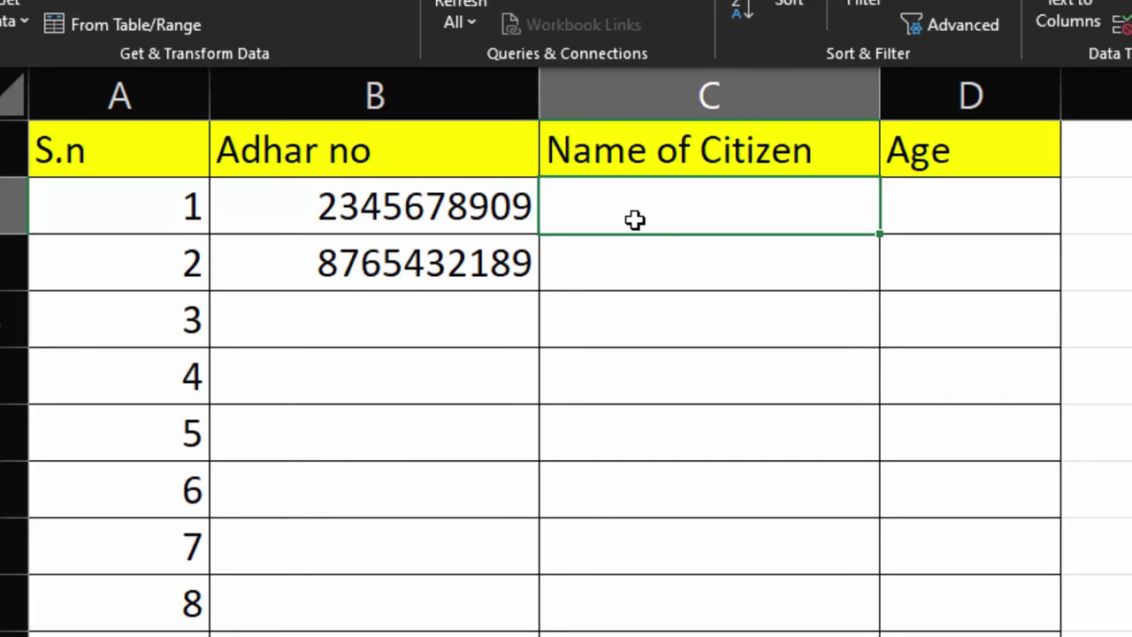
pyautogui.write('57575')
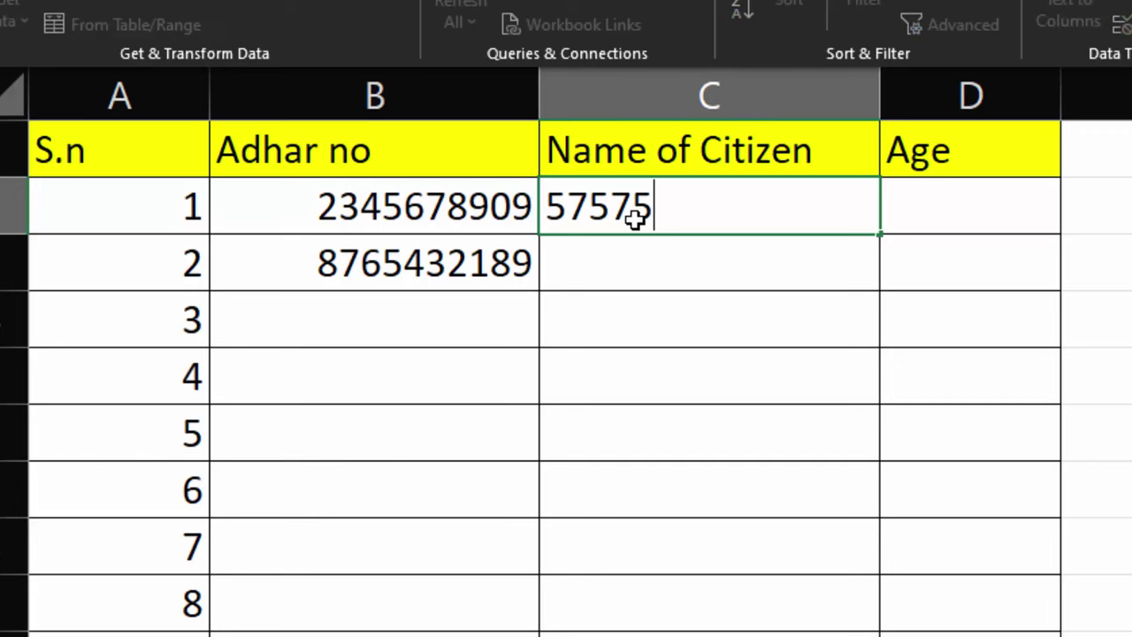
pyautogui.press('Return')
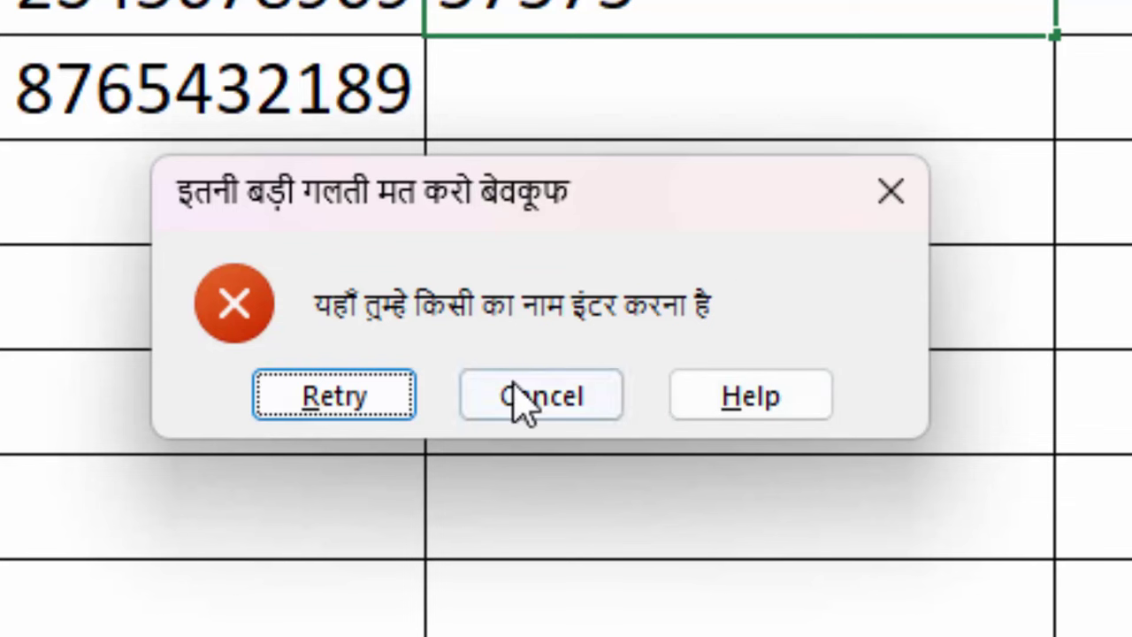
pyautogui.click(364, 405)
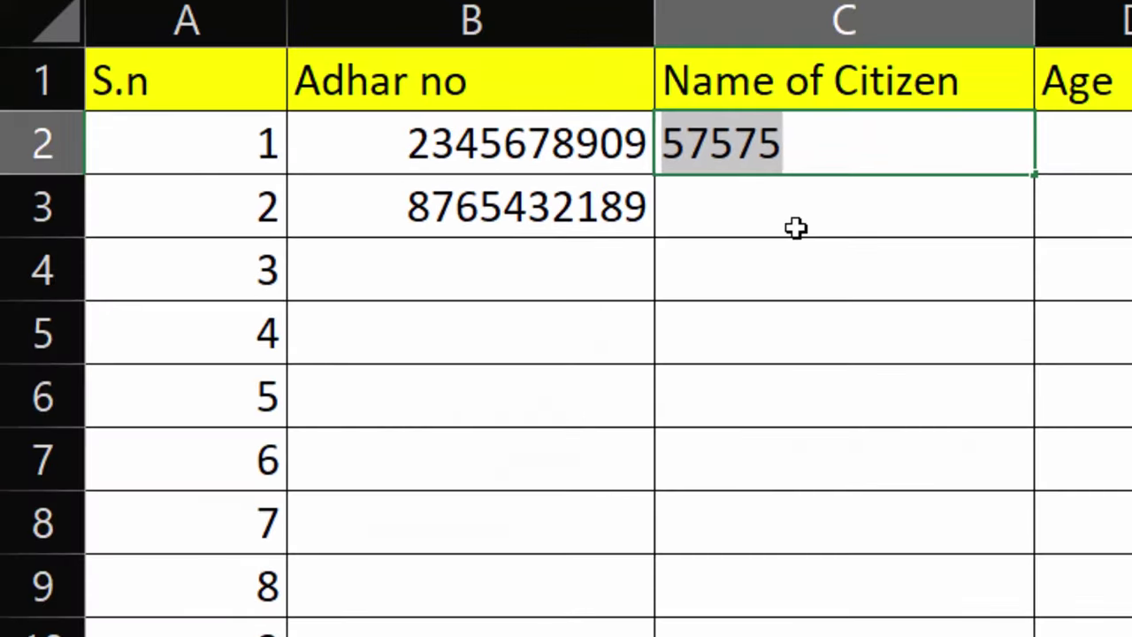
# Step: Replace 57575 in C2 with the name Ram, and enter Ram in C3 too
pyautogui.press('BackSpace')
pyautogui.write('R')
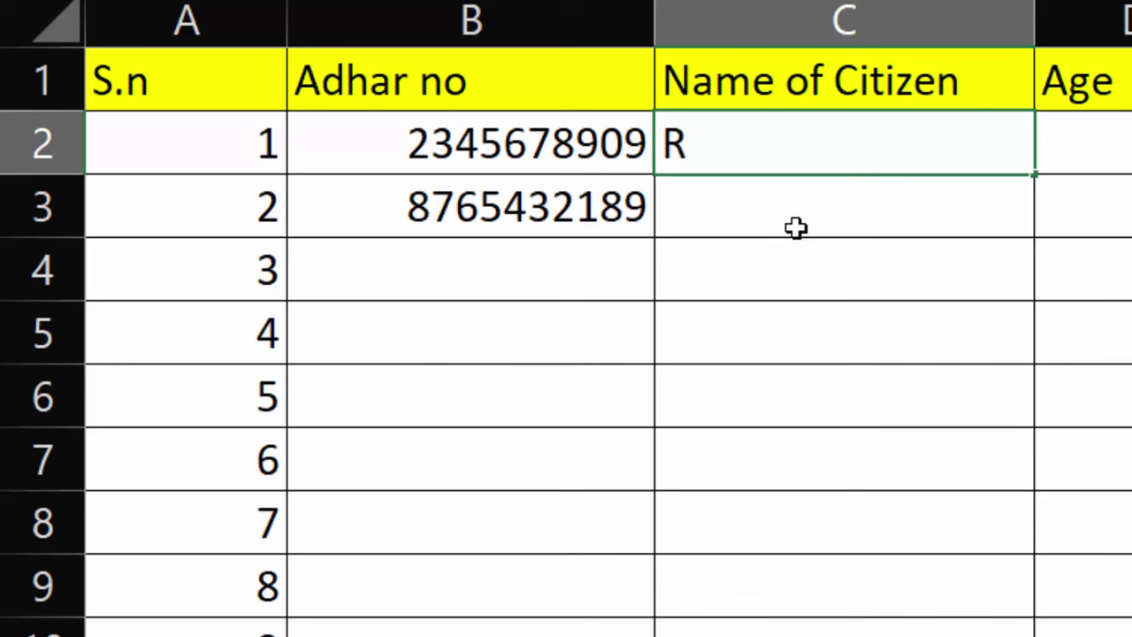
pyautogui.write('am')
pyautogui.press('Return')
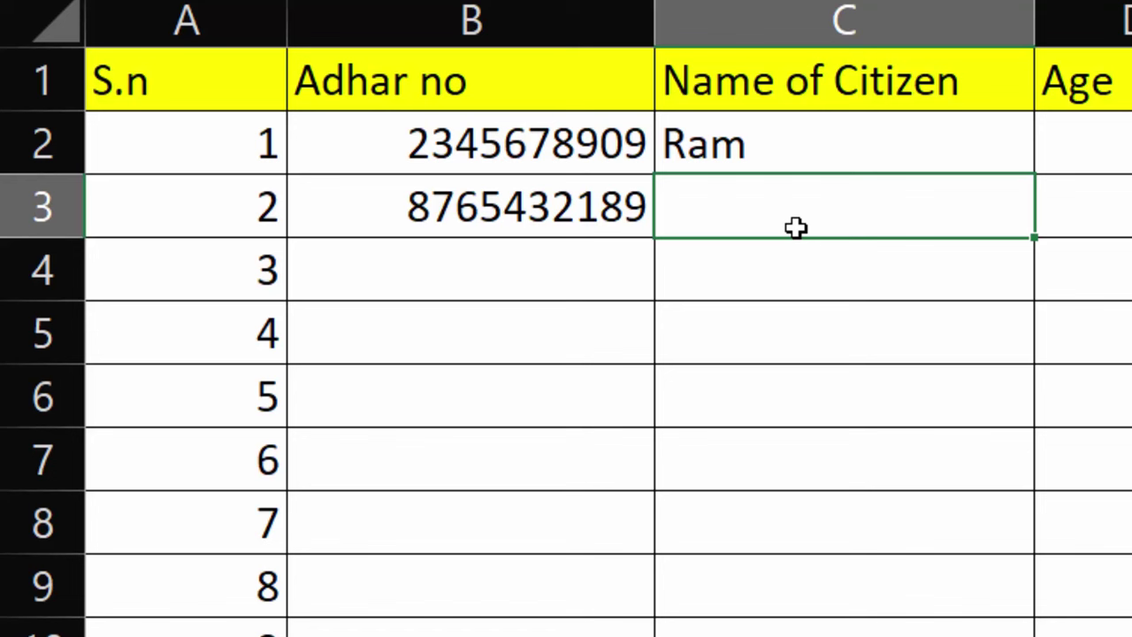
pyautogui.write('Ra')
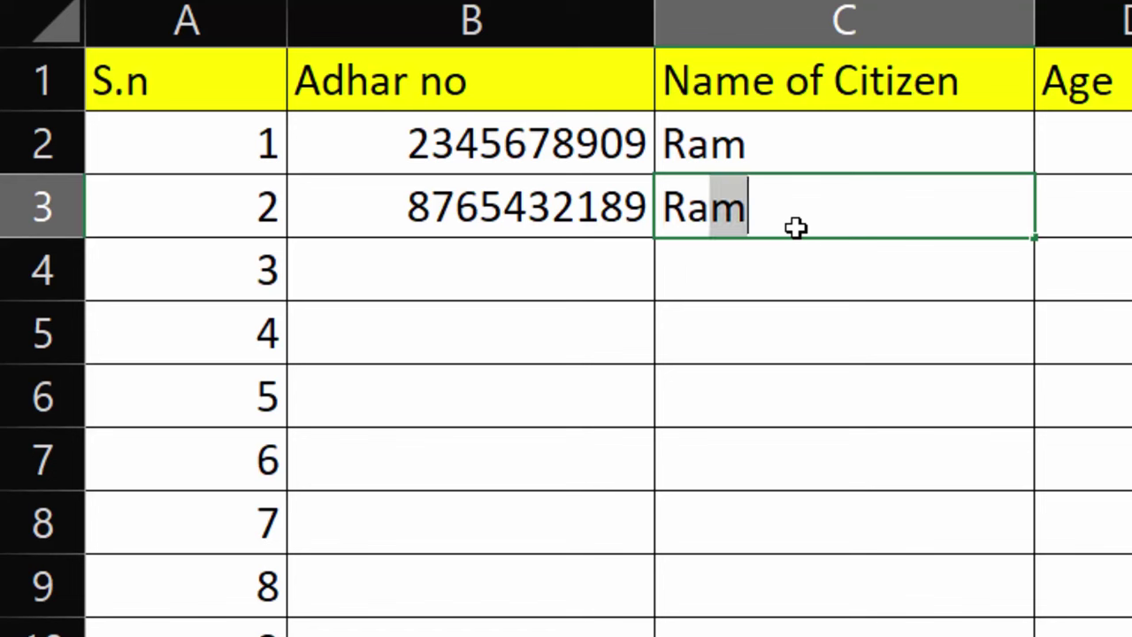
pyautogui.write('m')
pyautogui.press('Return')
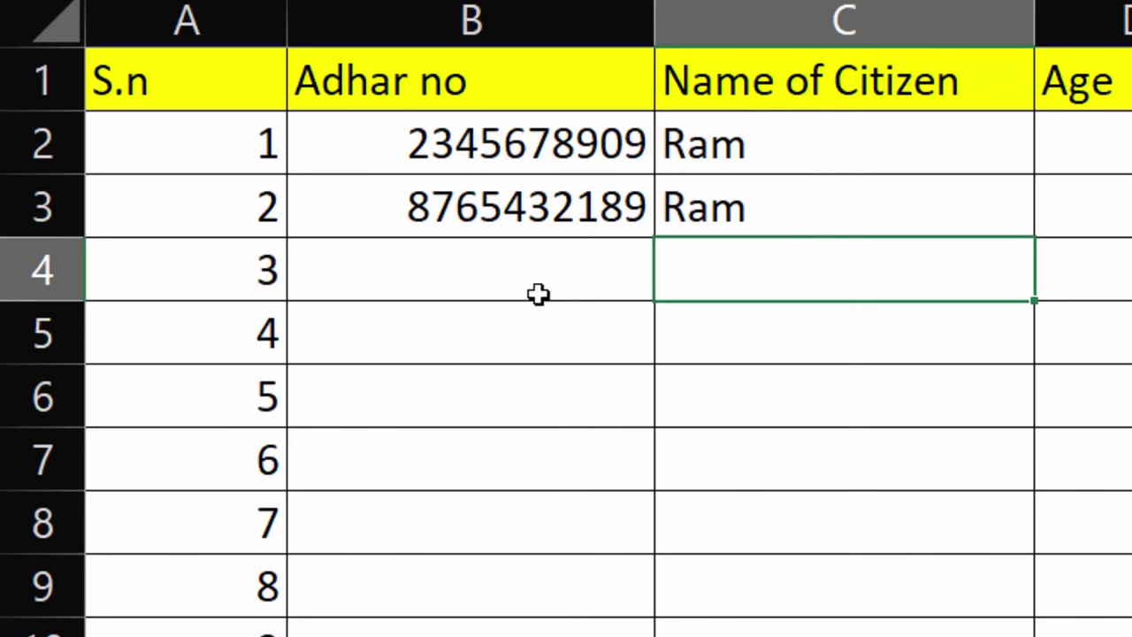
pyautogui.click(496, 274)
pyautogui.write('4')
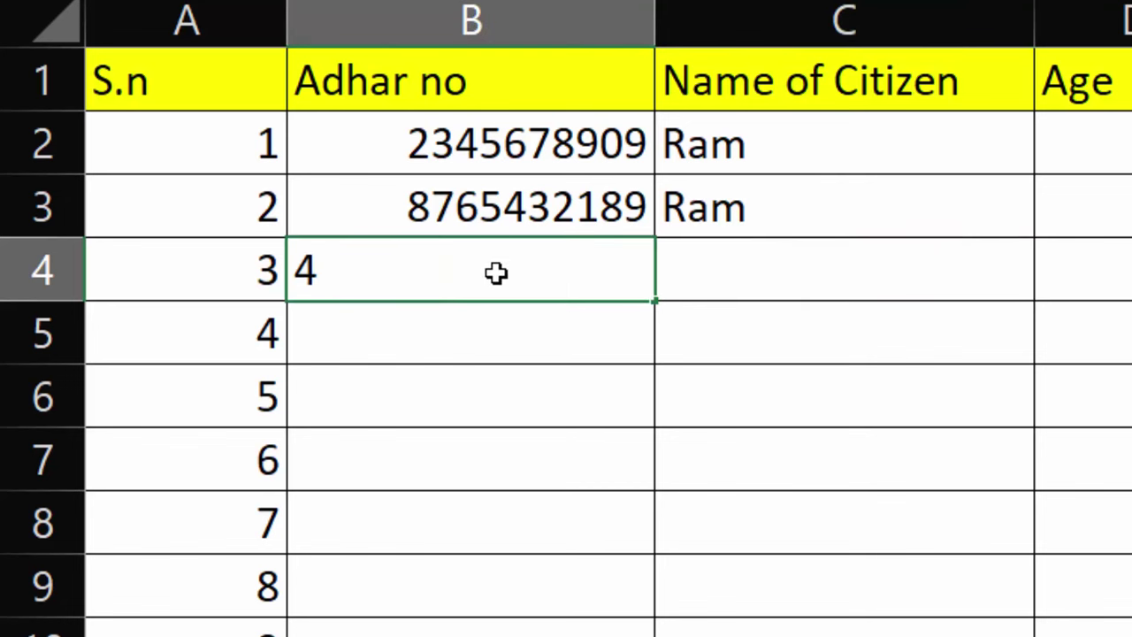
pyautogui.write('647647')
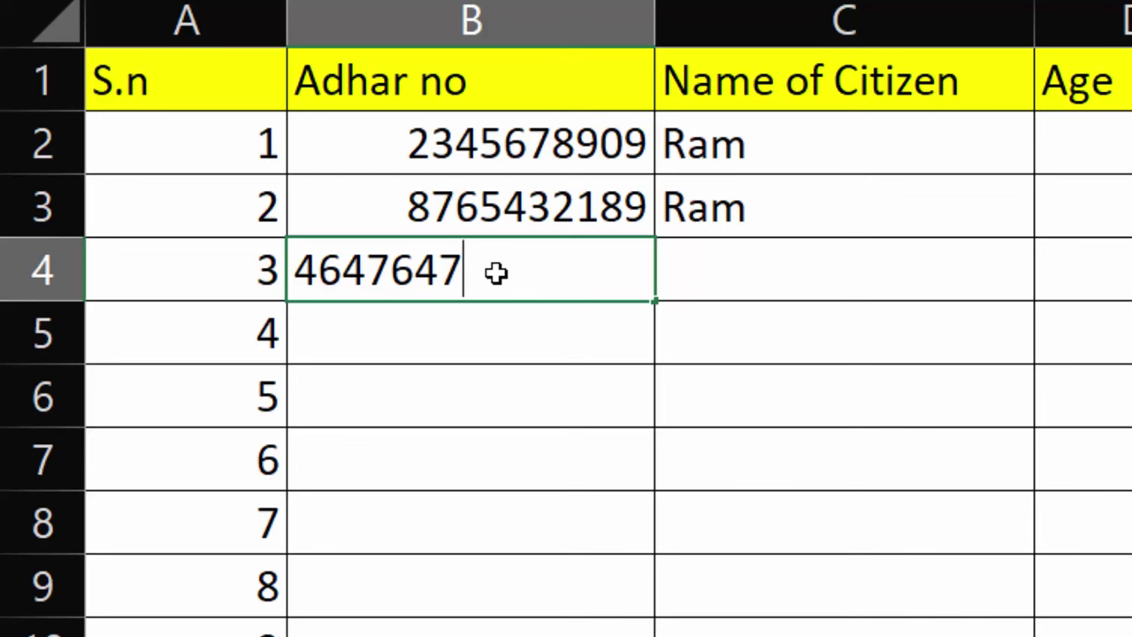
pyautogui.write('5')
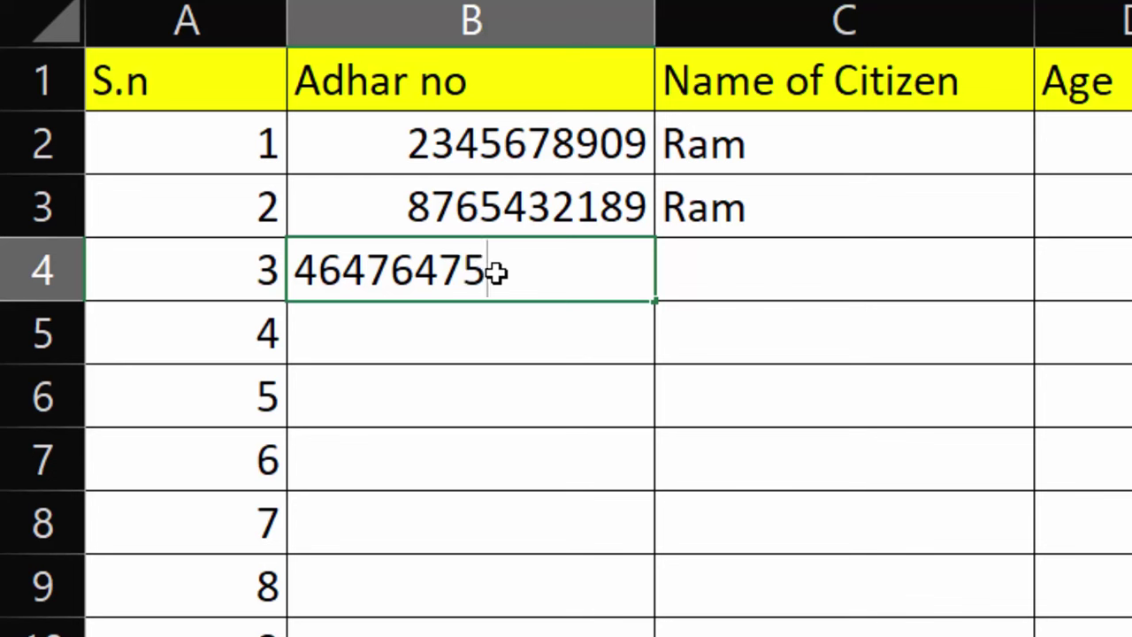
pyautogui.write('43')
pyautogui.press('Return')
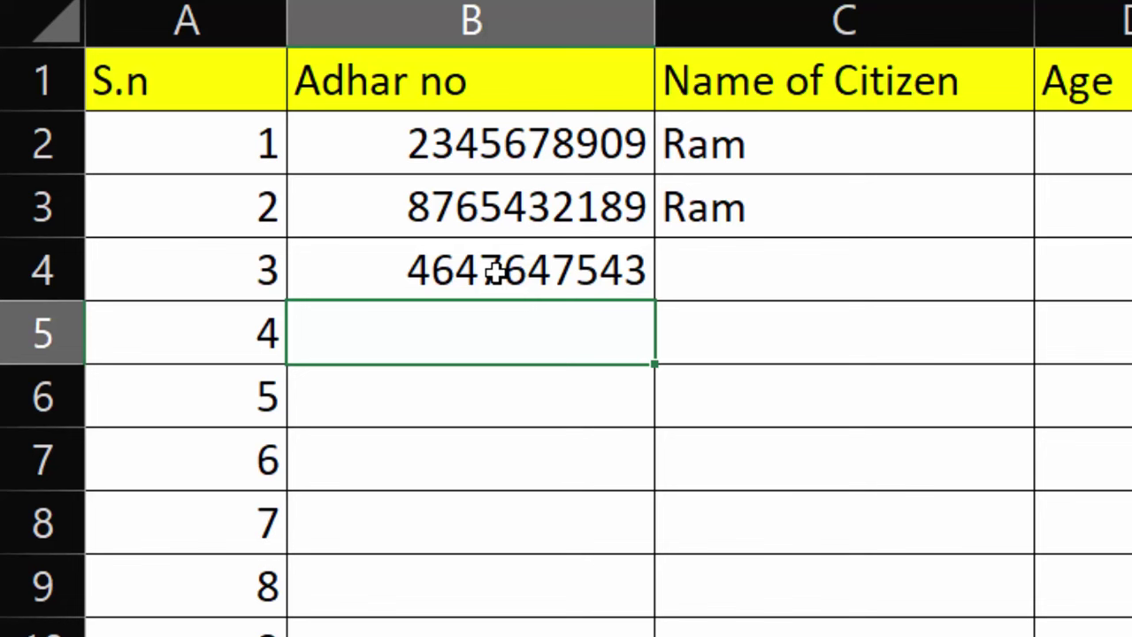
pyautogui.click(497, 273)
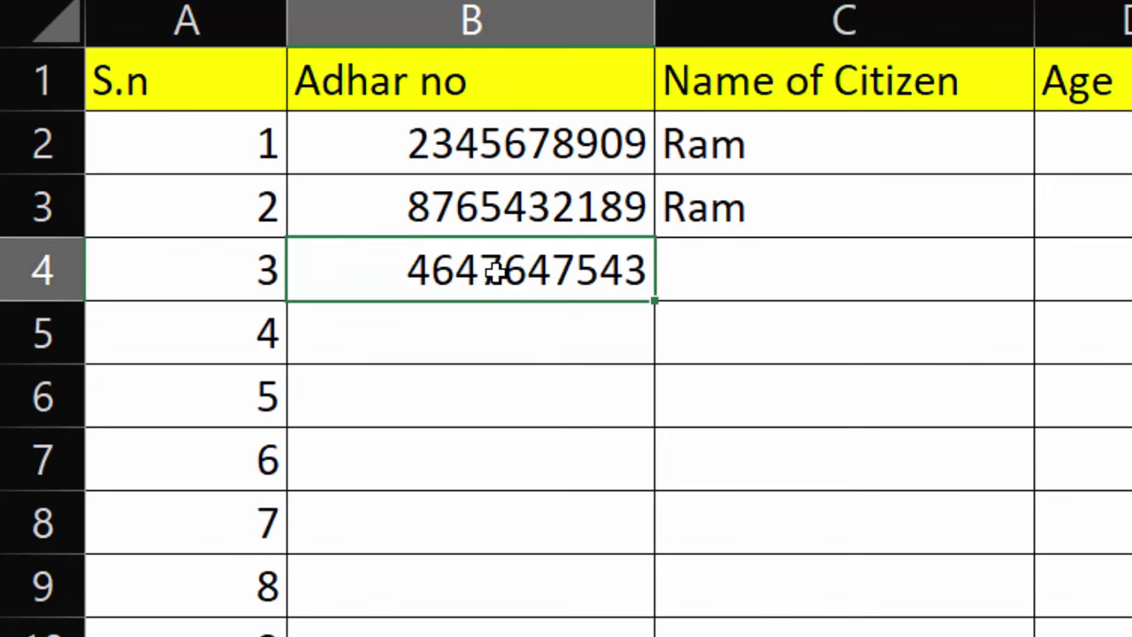
pyautogui.rightClick(497, 272)
pyautogui.click(589, 15)
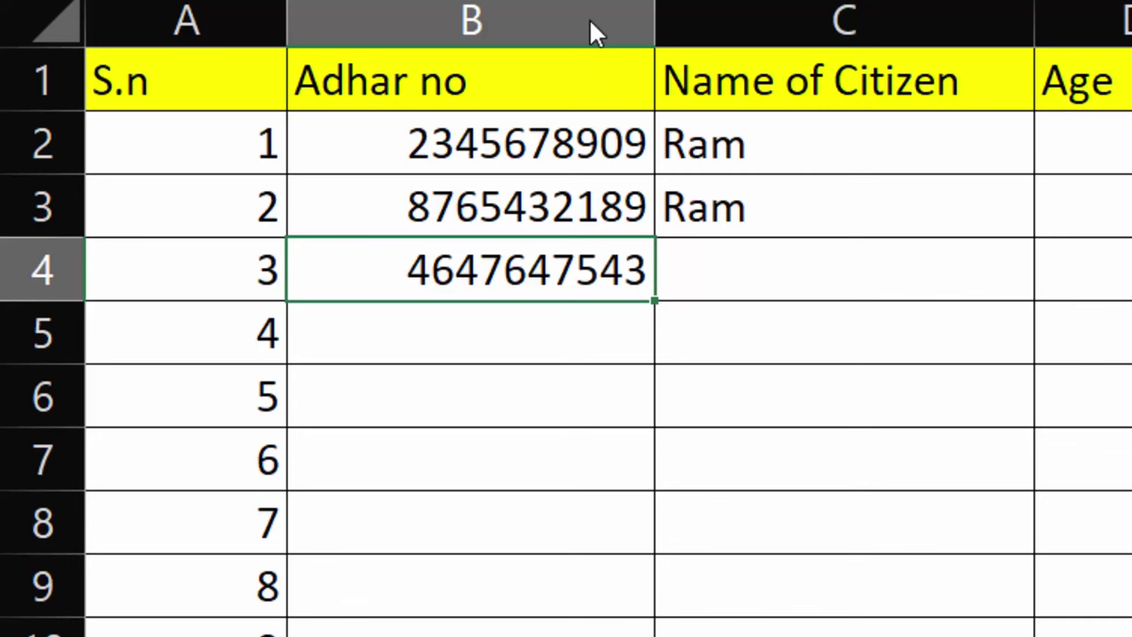
pyautogui.click(509, 320)
pyautogui.hotkey('ctrl', 'v')
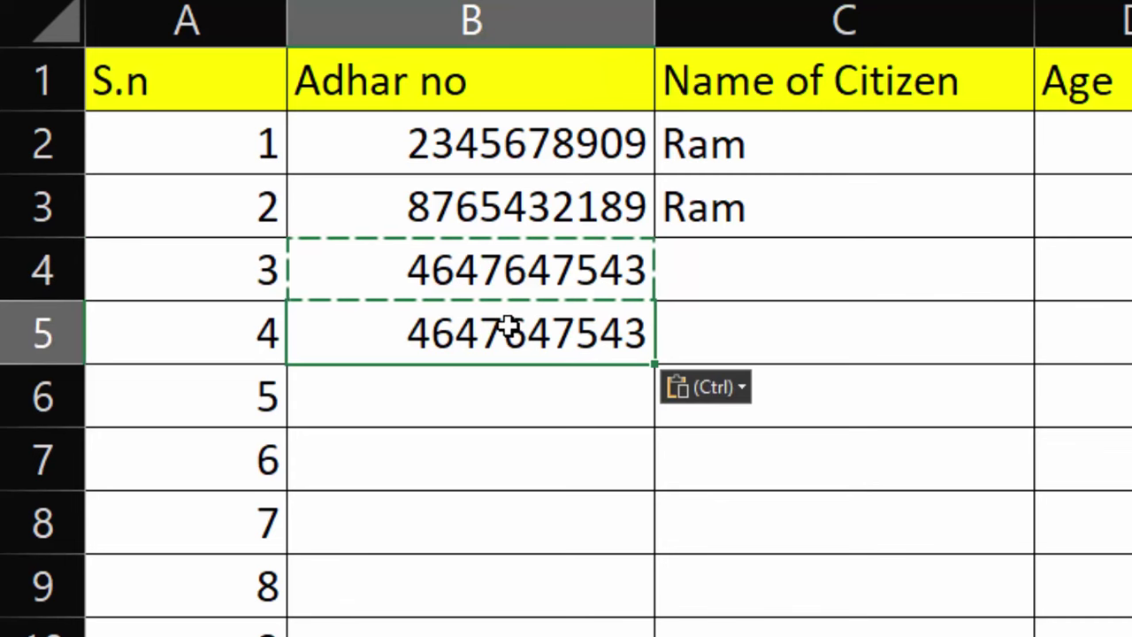
pyautogui.write("'")
pyautogui.press('BackSpace')
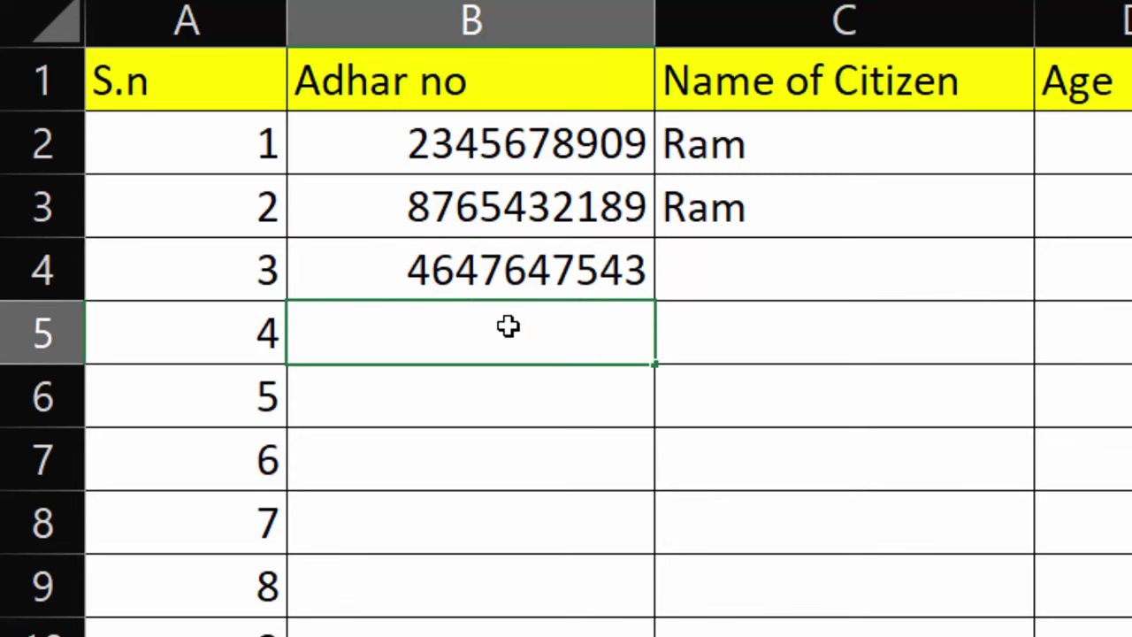
# Step: Enter a new number in B5, then edit it toward B4's number to test the duplicate check
pyautogui.click(500, 409)
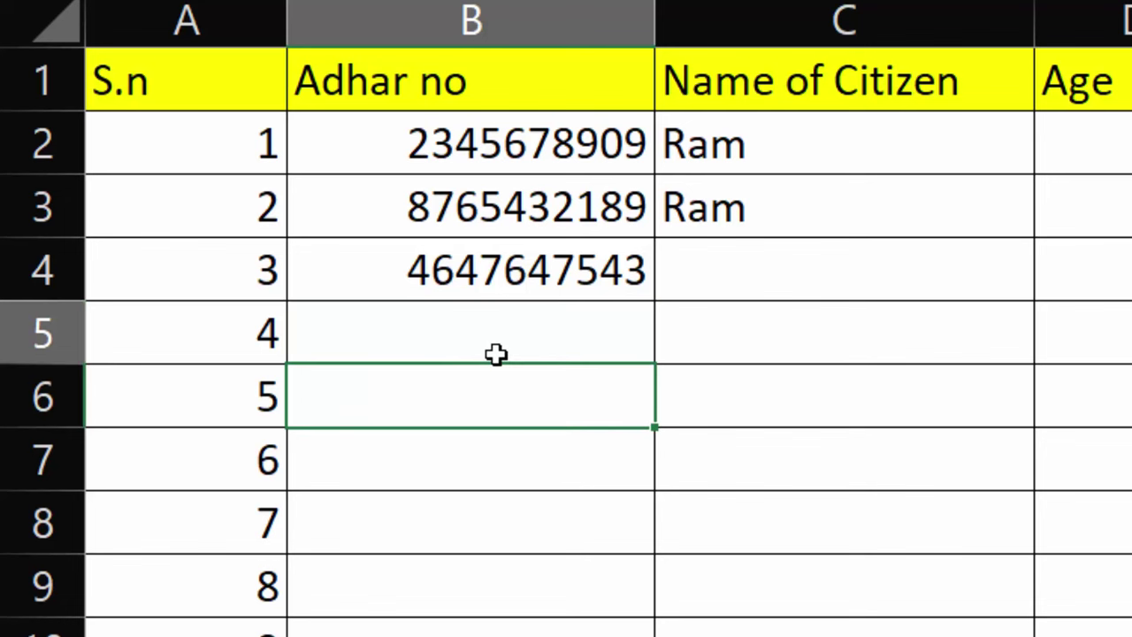
pyautogui.click(498, 349)
pyautogui.rightClick(517, 274)
pyautogui.press('Escape')
pyautogui.press('Down')
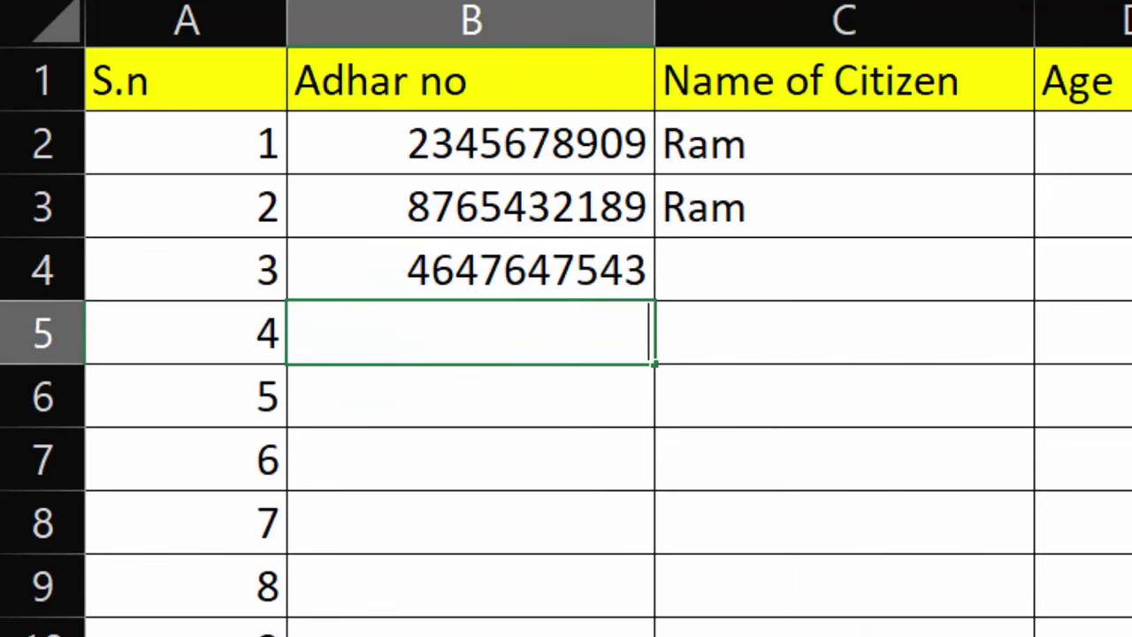
pyautogui.click(569, 463)
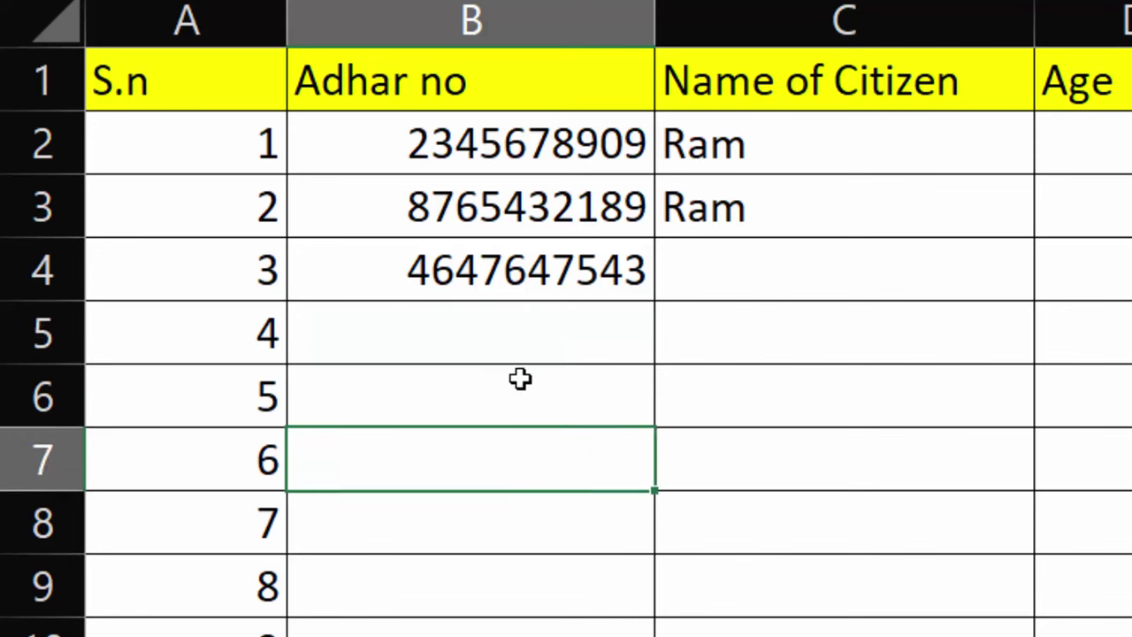
pyautogui.click(530, 327)
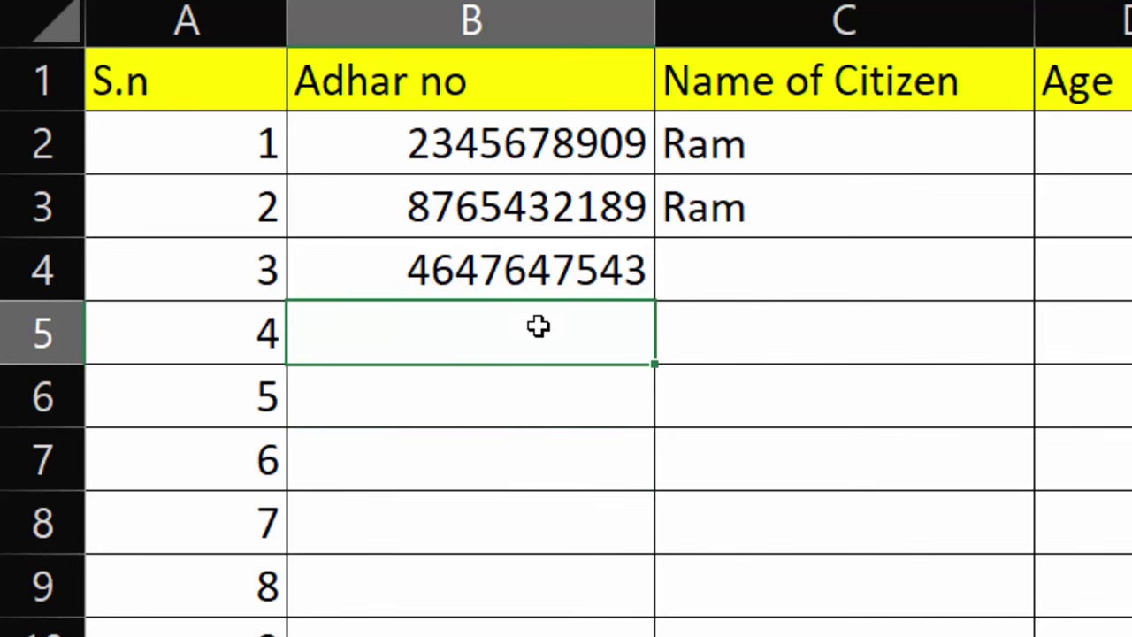
pyautogui.write('4')
pyautogui.write('67')
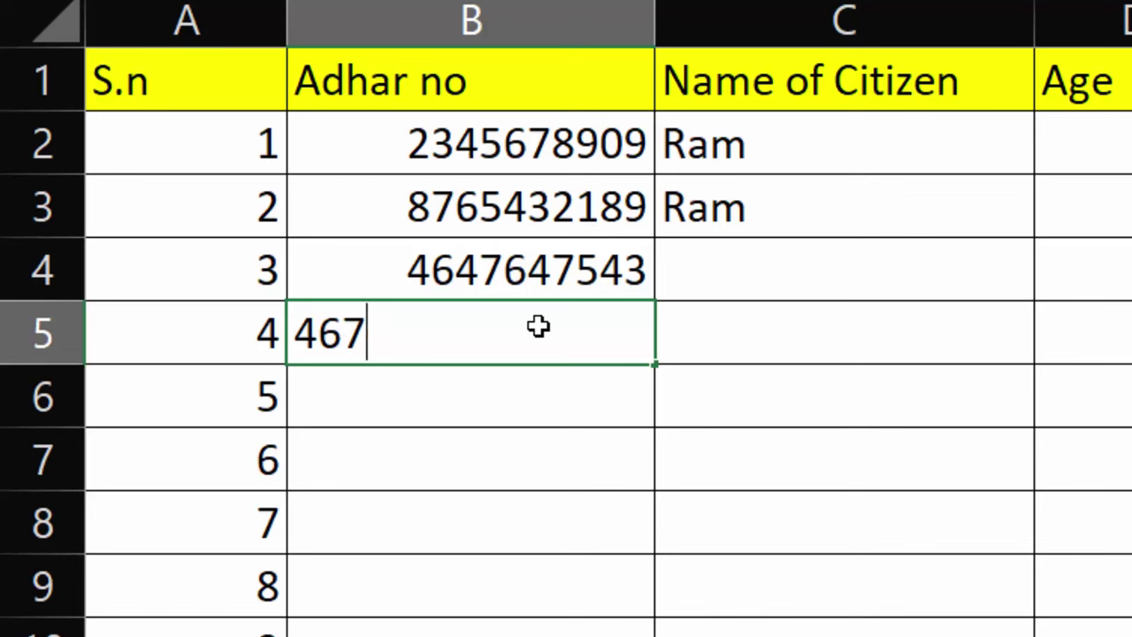
pyautogui.write('6')
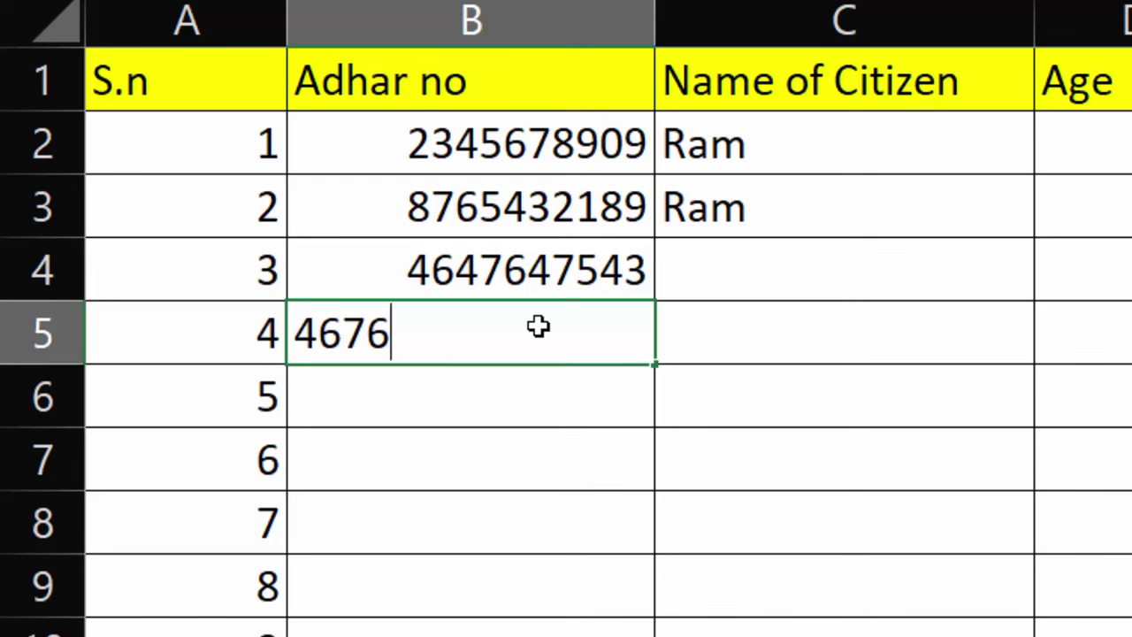
pyautogui.write('47')
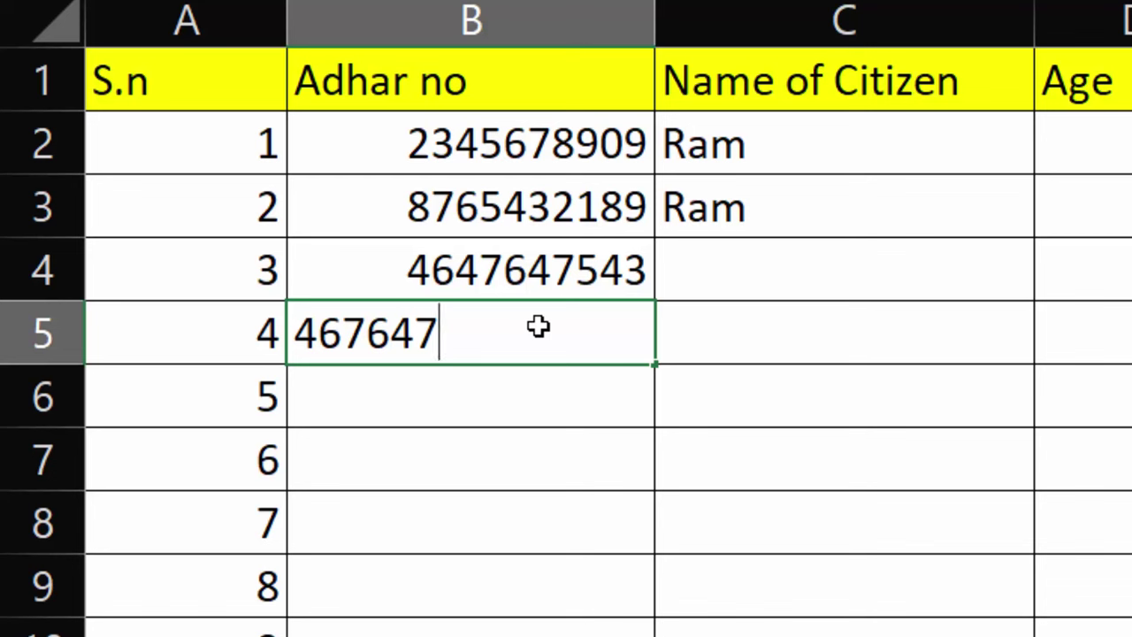
pyautogui.write('543')
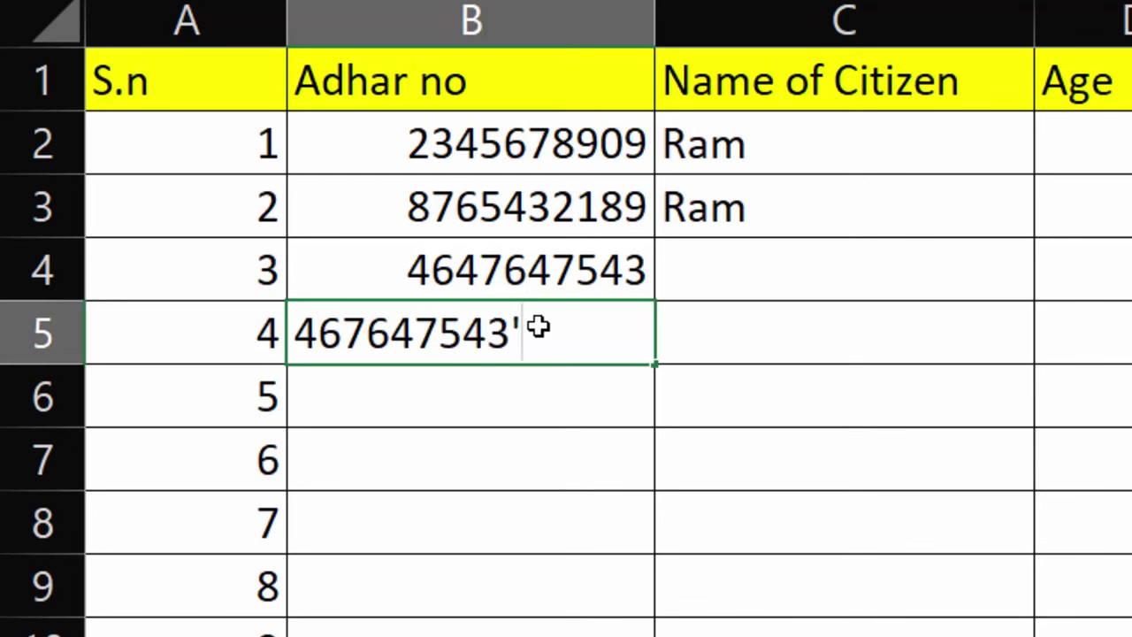
pyautogui.press('Return')
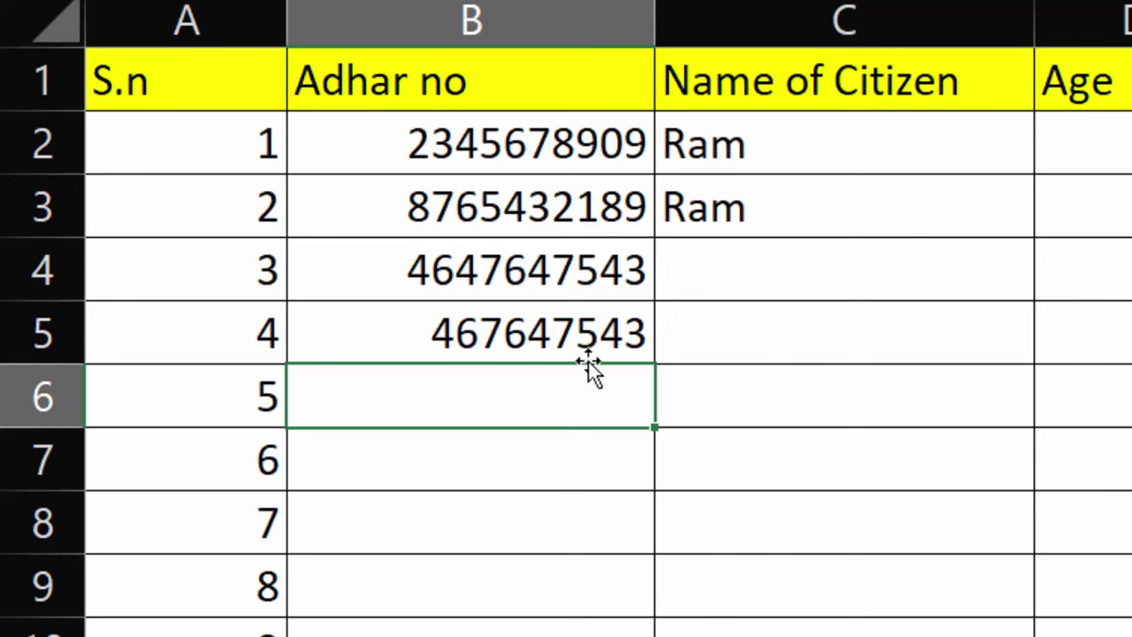
pyautogui.doubleClick(478, 331)
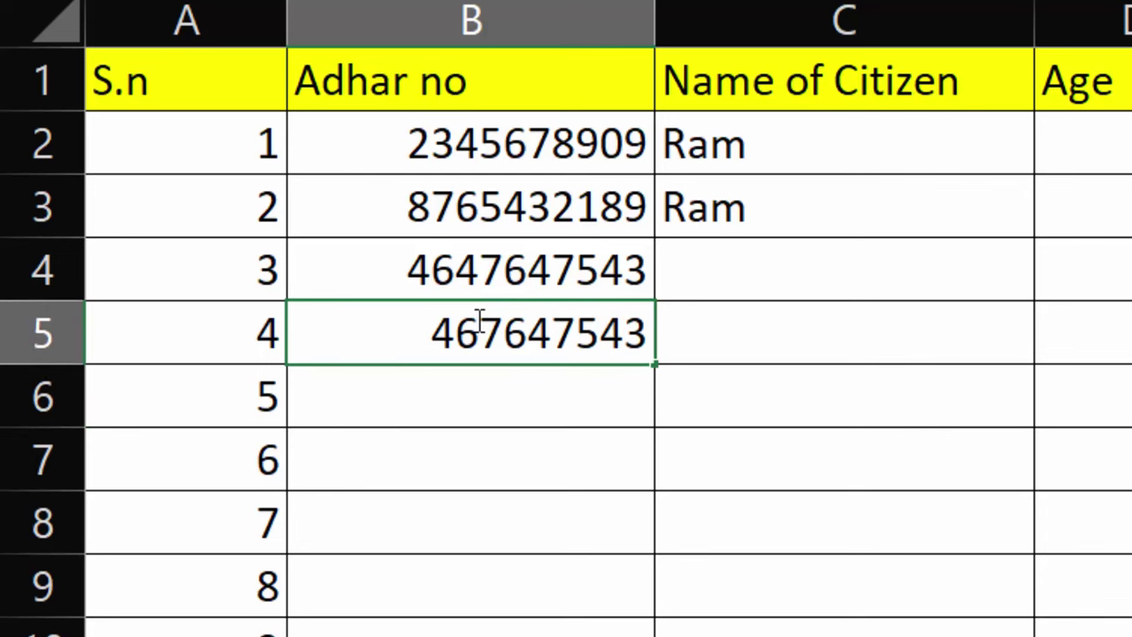
pyautogui.write('4')
pyautogui.press('Return')
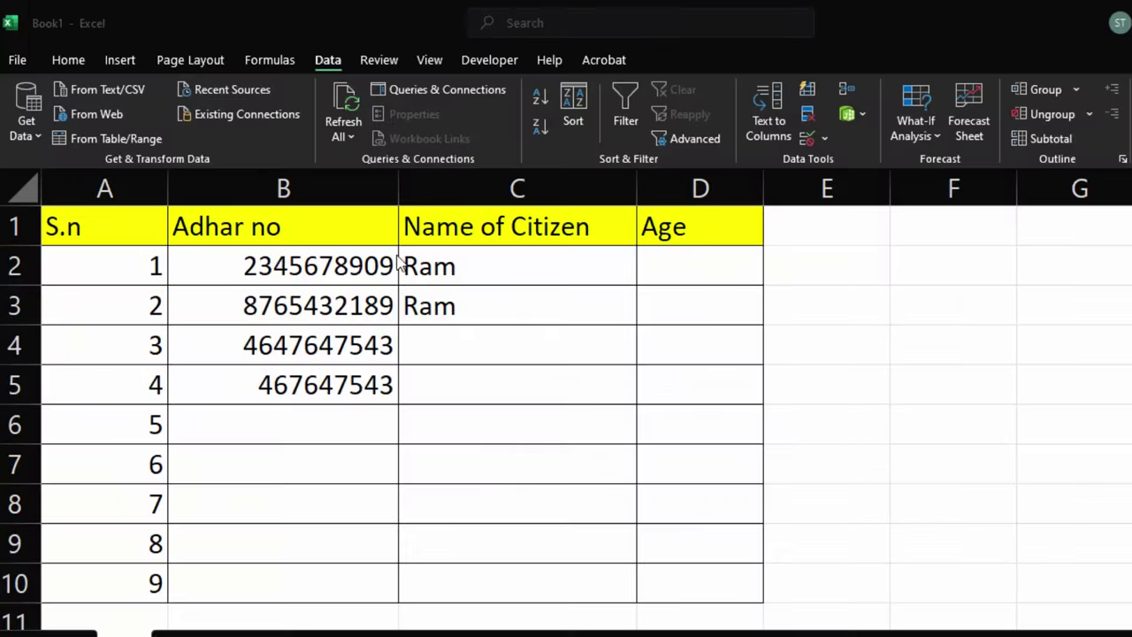
# Step: Copy the S.n, Adhar no, Name of Citizen, Age header row into row 1 of a new sheet
pyautogui.moveTo(127, 224); pyautogui.dragTo(655, 221)
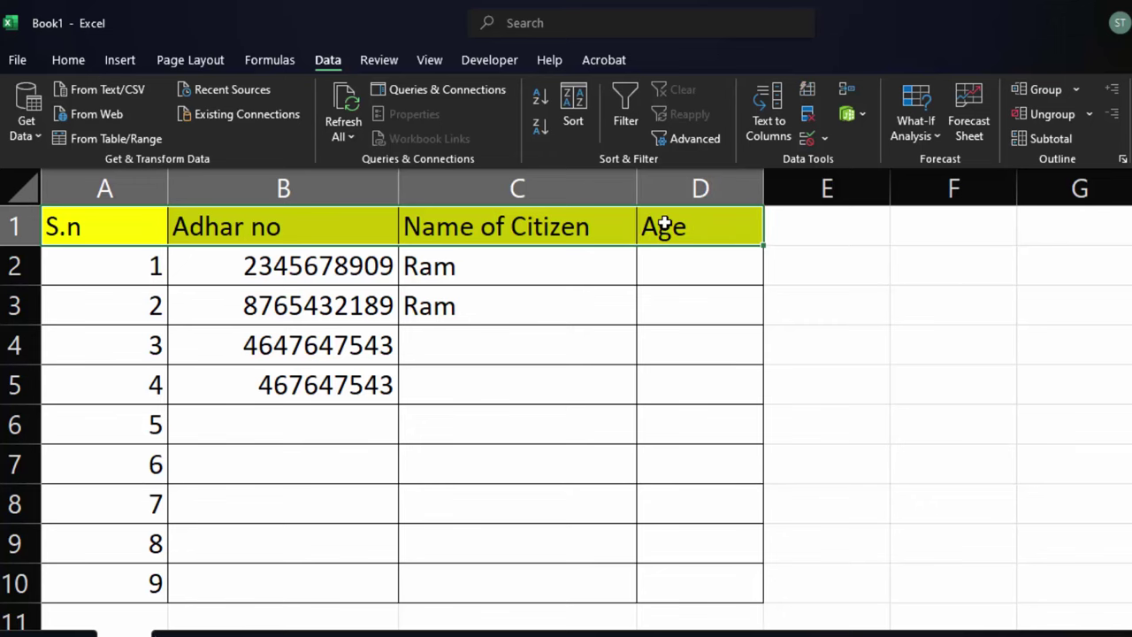
pyautogui.rightClick(310, 228)
pyautogui.click(358, 157)
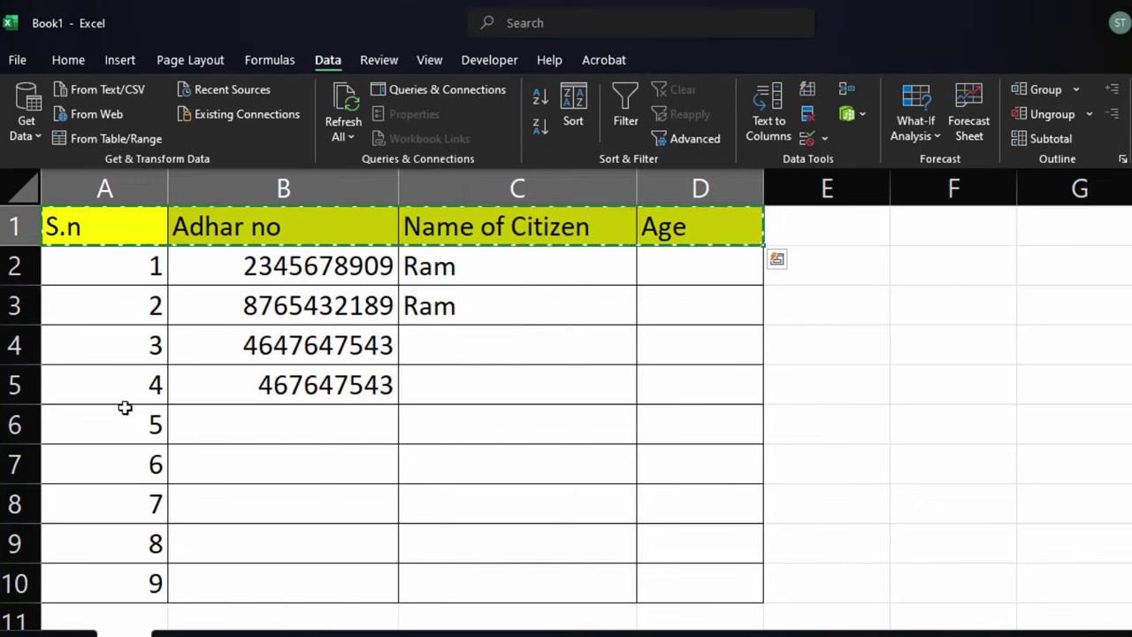
pyautogui.click(200, 635)
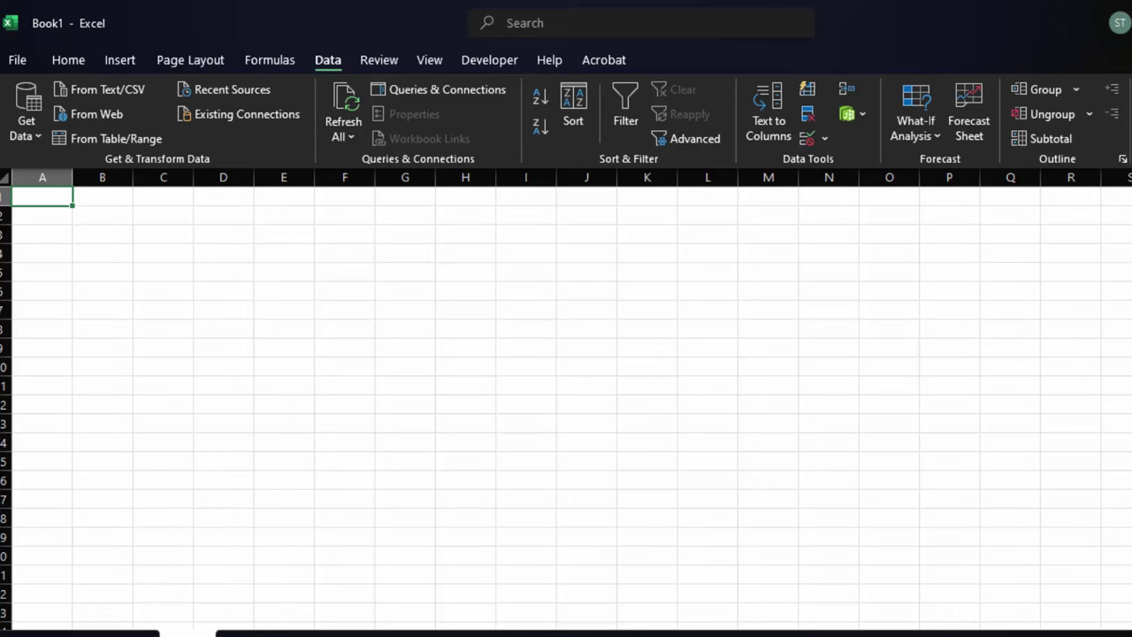
pyautogui.keyDown('ctrl'); pyautogui.scroll(1, 833, 607); pyautogui.keyUp('ctrl')
pyautogui.keyDown('ctrl'); pyautogui.scroll(2, 834, 607); pyautogui.keyUp('ctrl')
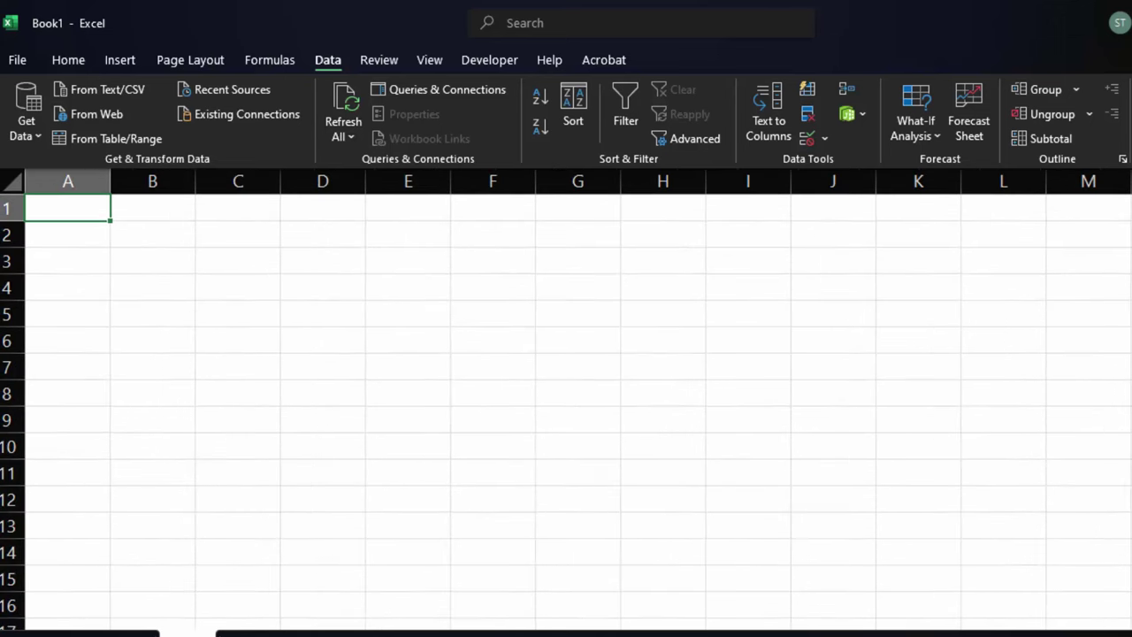
pyautogui.keyDown('ctrl'); pyautogui.scroll(1, 834, 607); pyautogui.keyUp('ctrl')
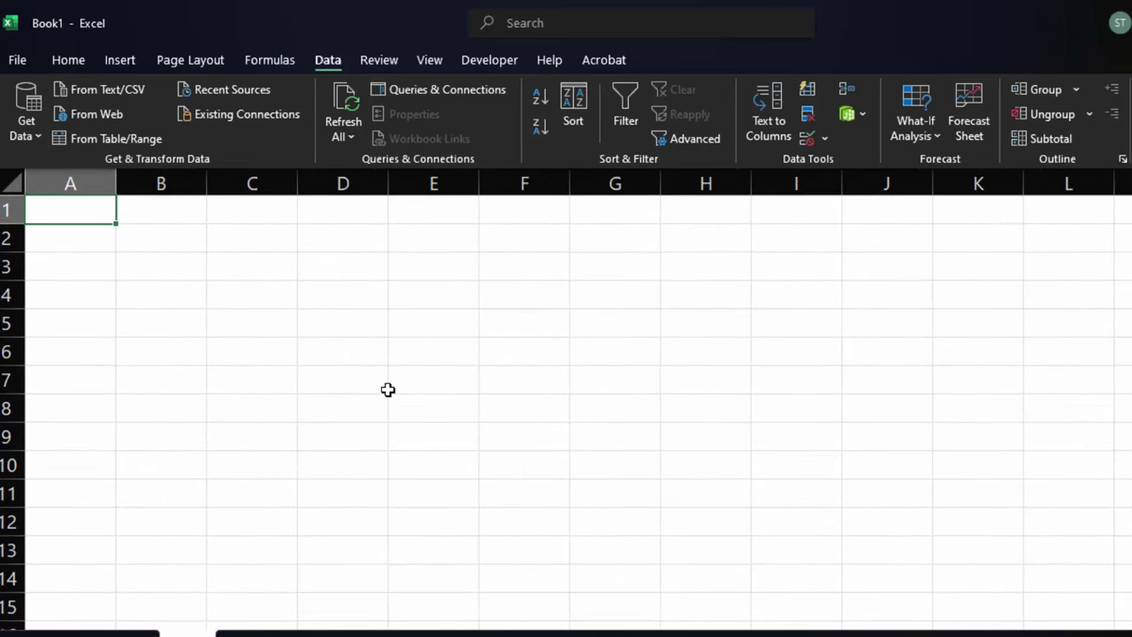
pyautogui.hotkey('ctrl', 'v')
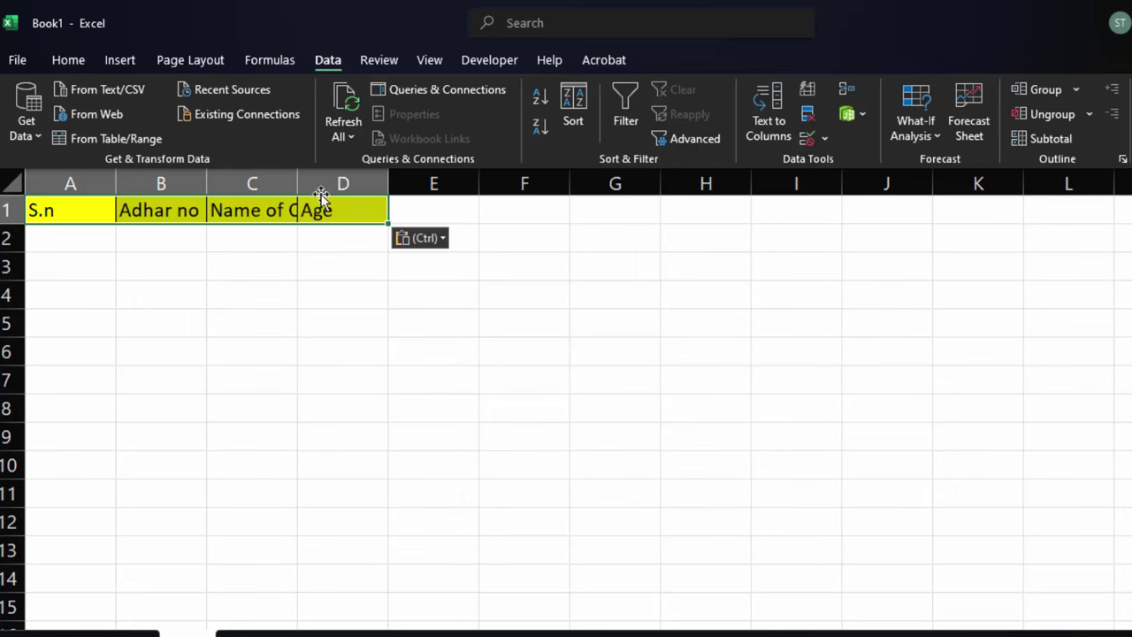
# Step: Widen columns C and D and give A1:D12 All Borders
pyautogui.moveTo(297, 183); pyautogui.dragTo(358, 237)
pyautogui.moveTo(504, 205); pyautogui.dragTo(526, 209)
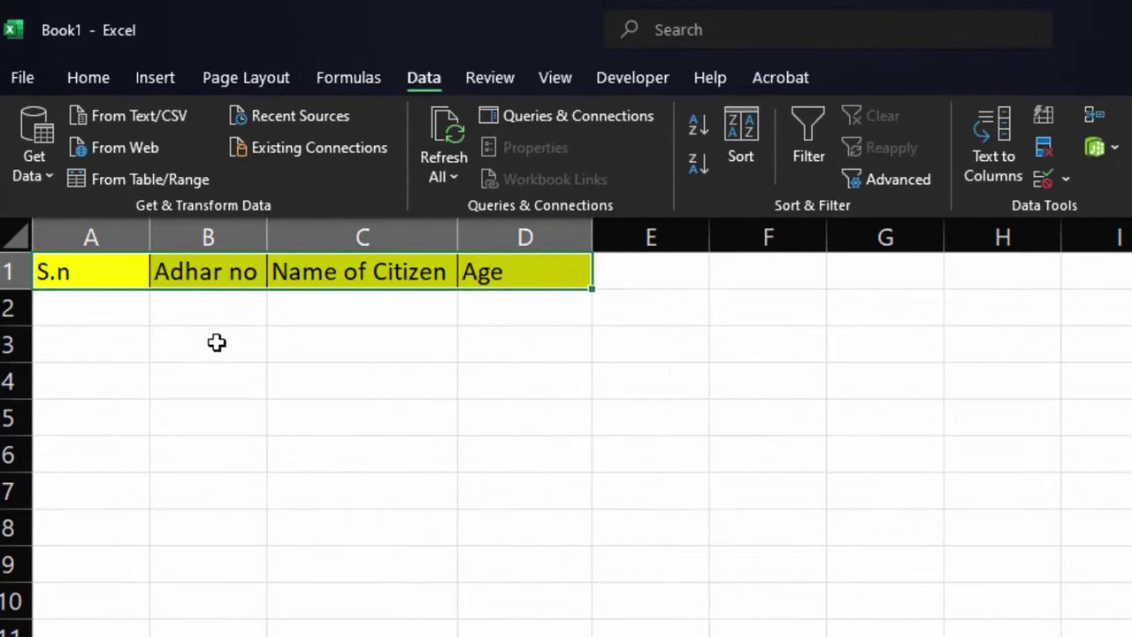
pyautogui.moveTo(116, 296)
pyautogui.mouseDown()
pyautogui.moveTo(478, 510)
pyautogui.moveTo(450, 562)
pyautogui.mouseUp()
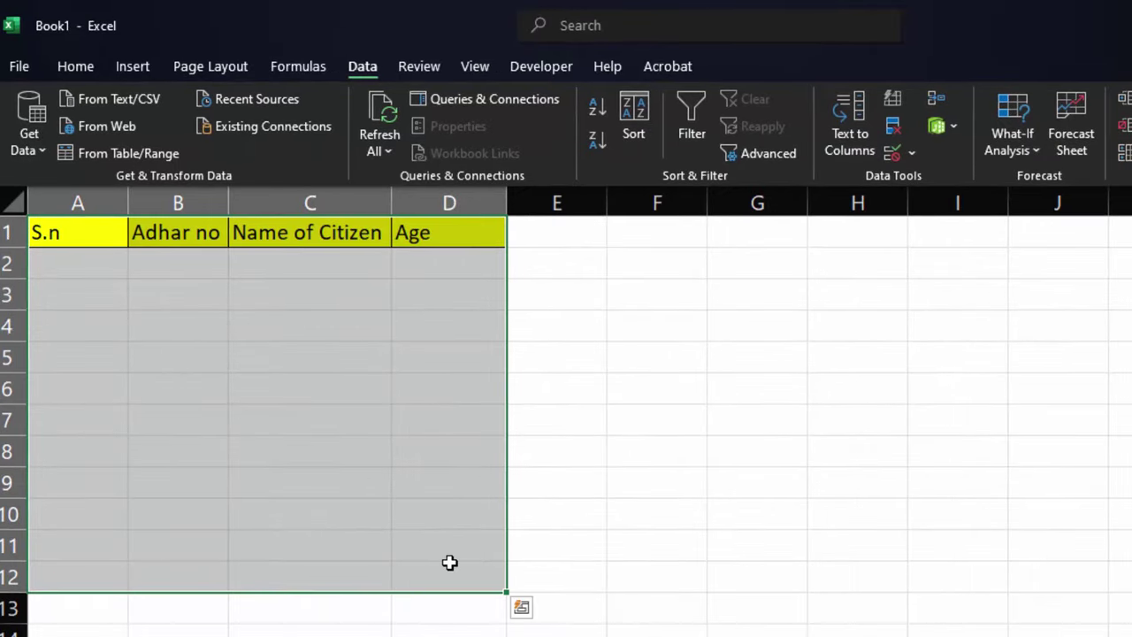
pyautogui.press('alt')
pyautogui.press('h')
pyautogui.press('b')
pyautogui.press('a')
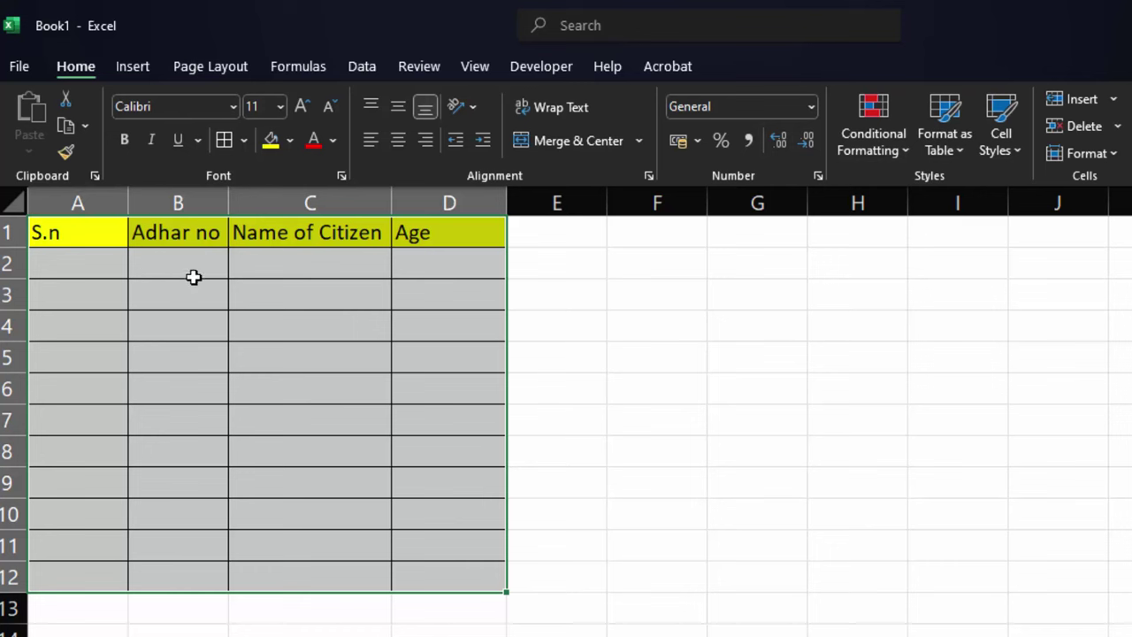
# Step: Fill serial numbers 1 to 7 down A2:A8 and widen column B for Adhar numbers
pyautogui.click(96, 272)
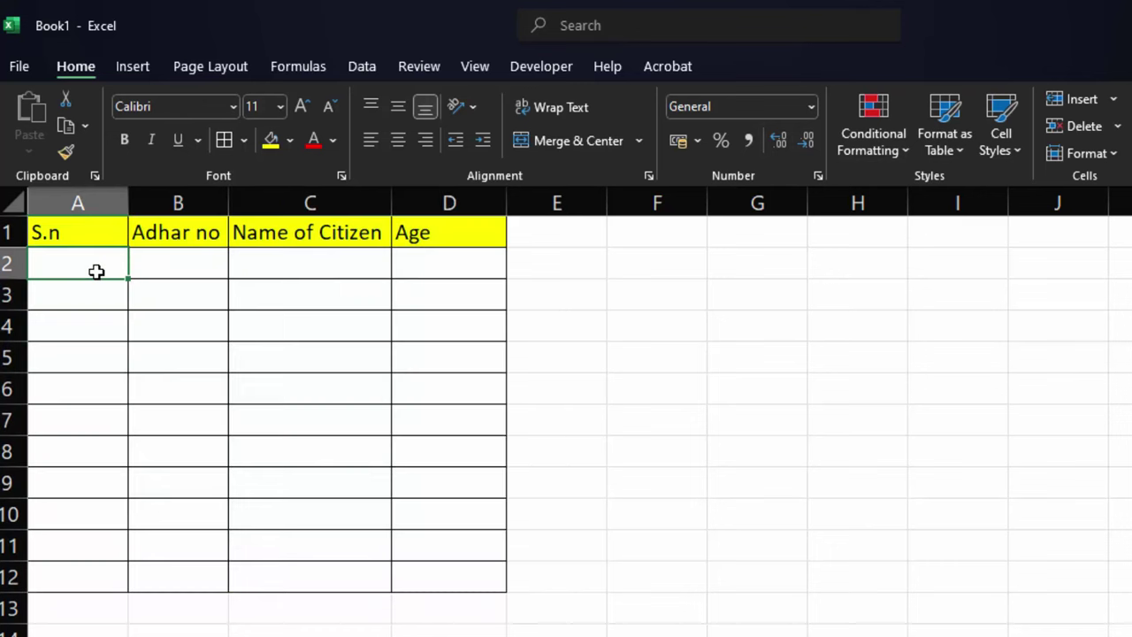
pyautogui.write('1')
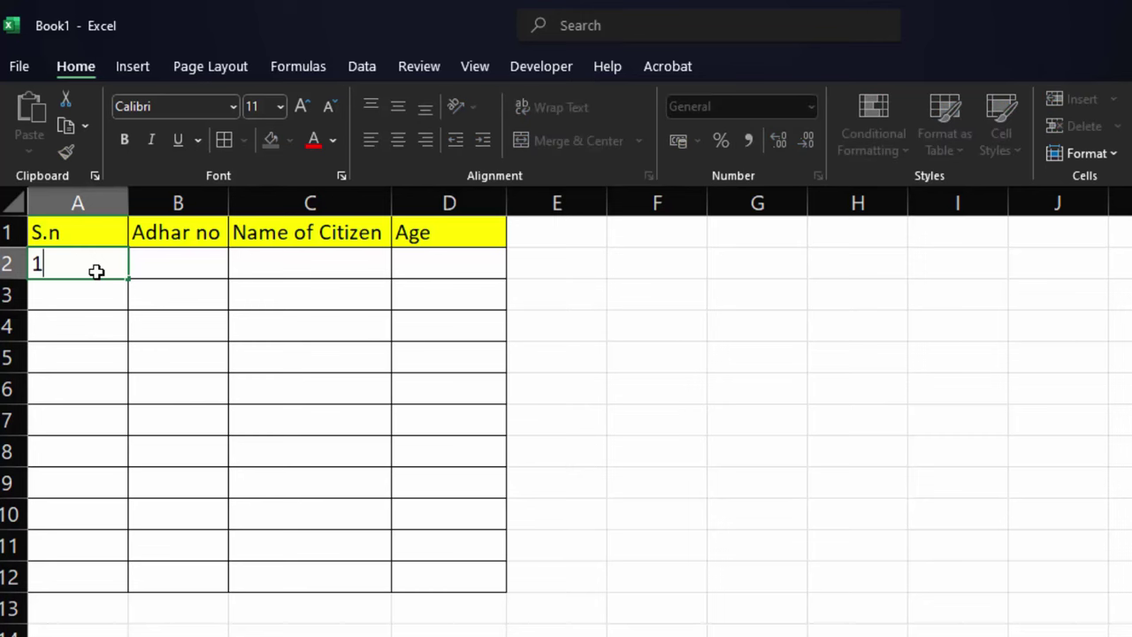
pyautogui.press('Return')
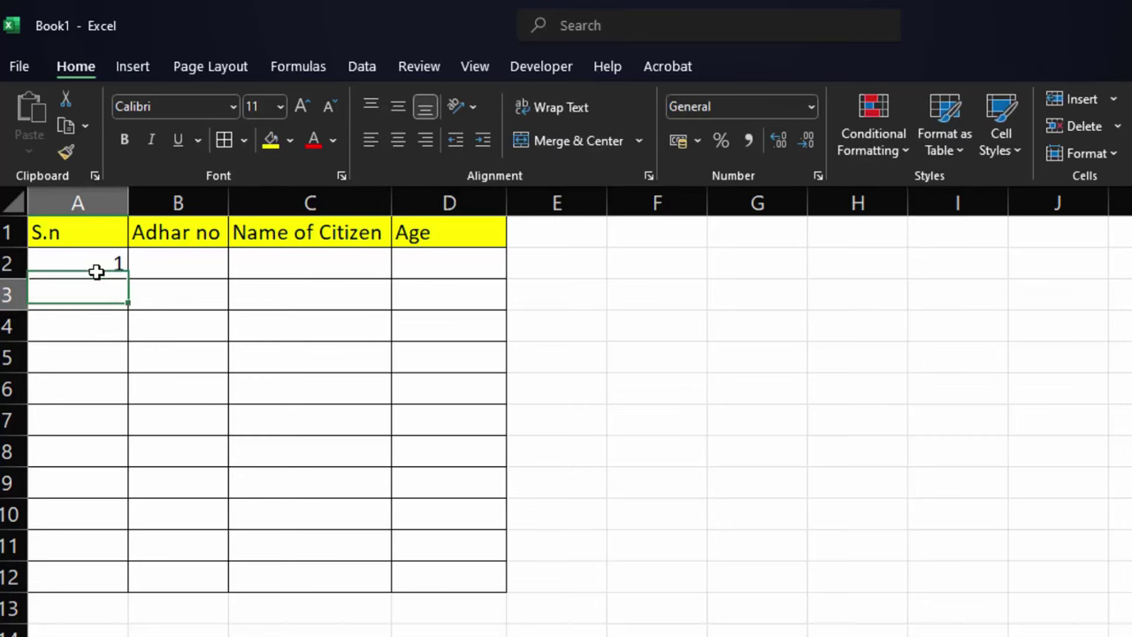
pyautogui.write('2')
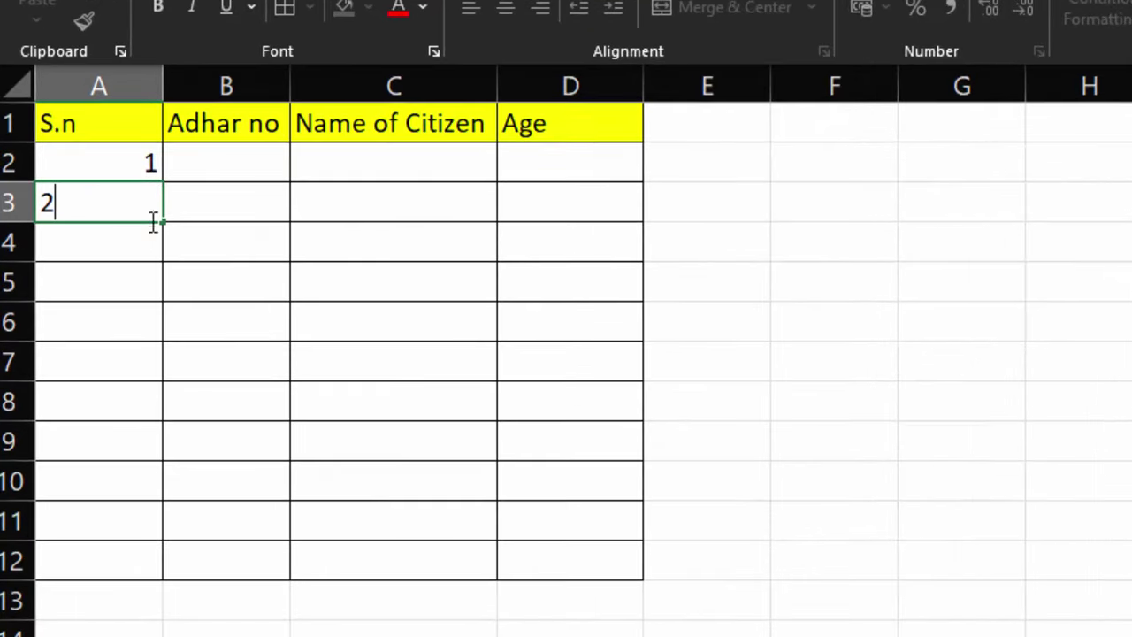
pyautogui.click(127, 274)
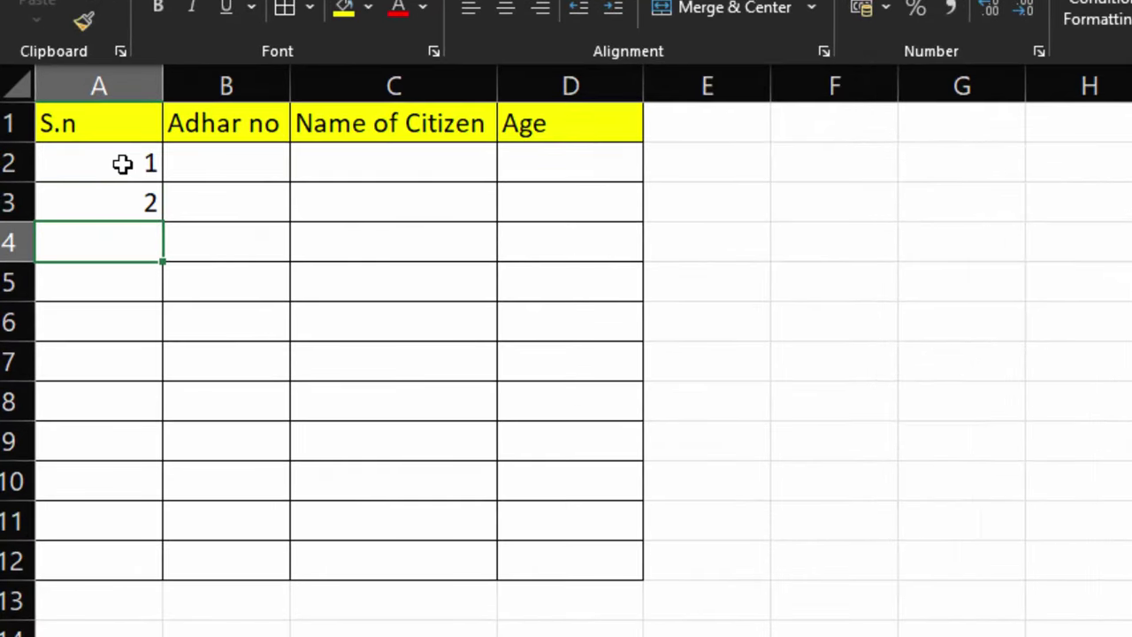
pyautogui.moveTo(122, 164)
pyautogui.mouseDown()
pyautogui.moveTo(156, 457)
pyautogui.moveTo(157, 409)
pyautogui.mouseUp()
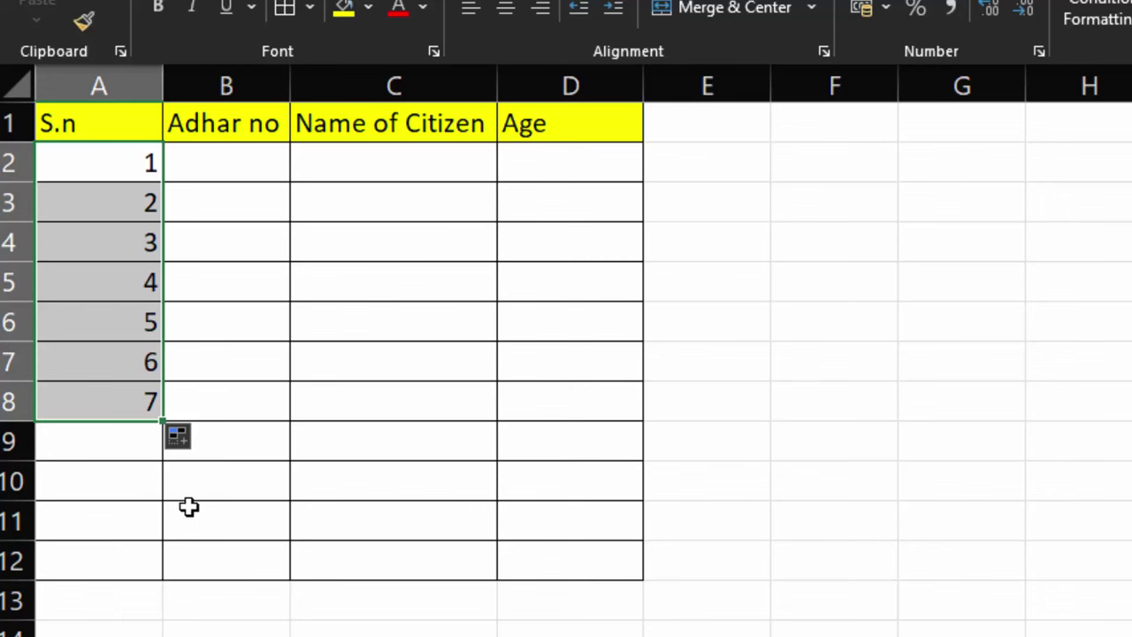
pyautogui.click(226, 167)
pyautogui.moveTo(291, 90); pyautogui.dragTo(336, 186)
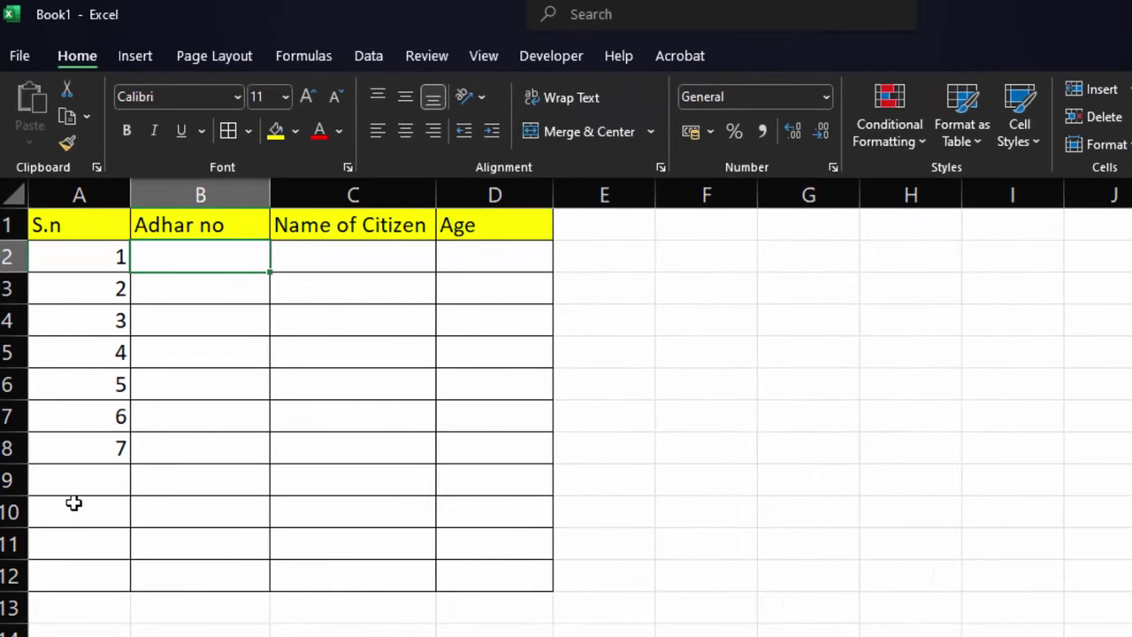
pyautogui.click(74, 503)
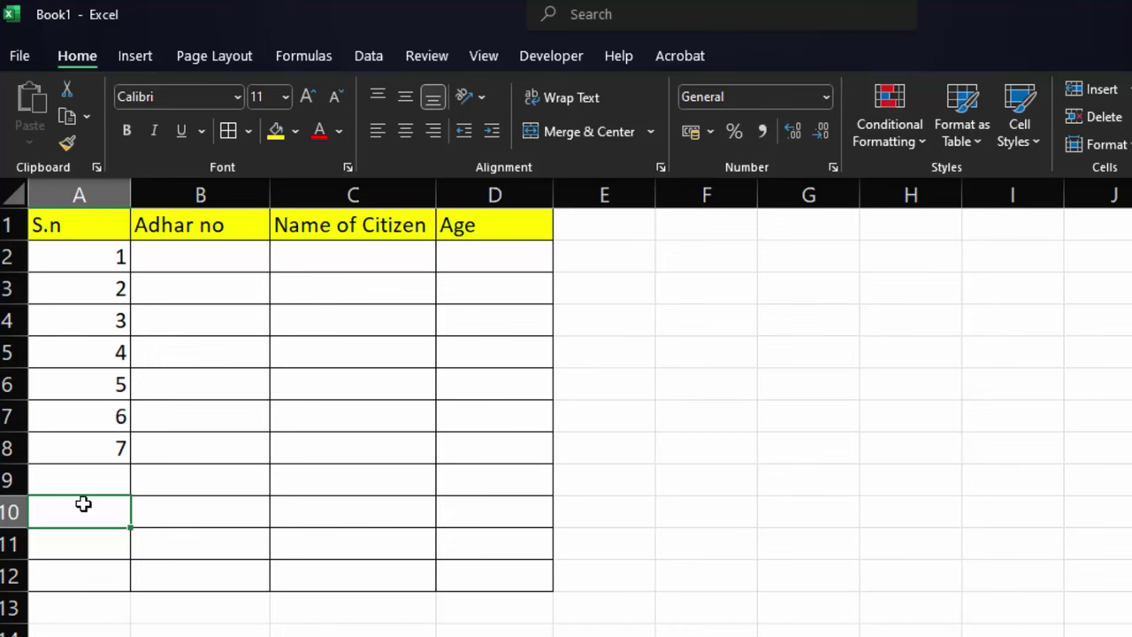
# Step: Enter =COUNTIF(B:B,B1)=1 in A10, which returns TRUE
pyautogui.write('=')
pyautogui.write('c')
pyautogui.write('ou')
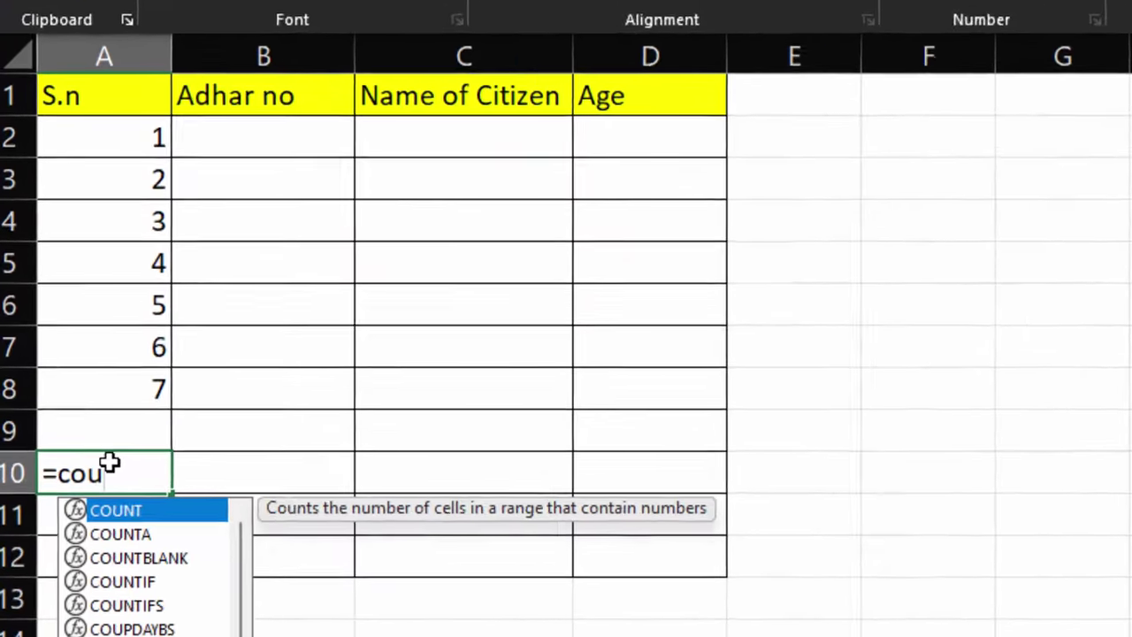
pyautogui.write('ntif')
pyautogui.press('Tab')
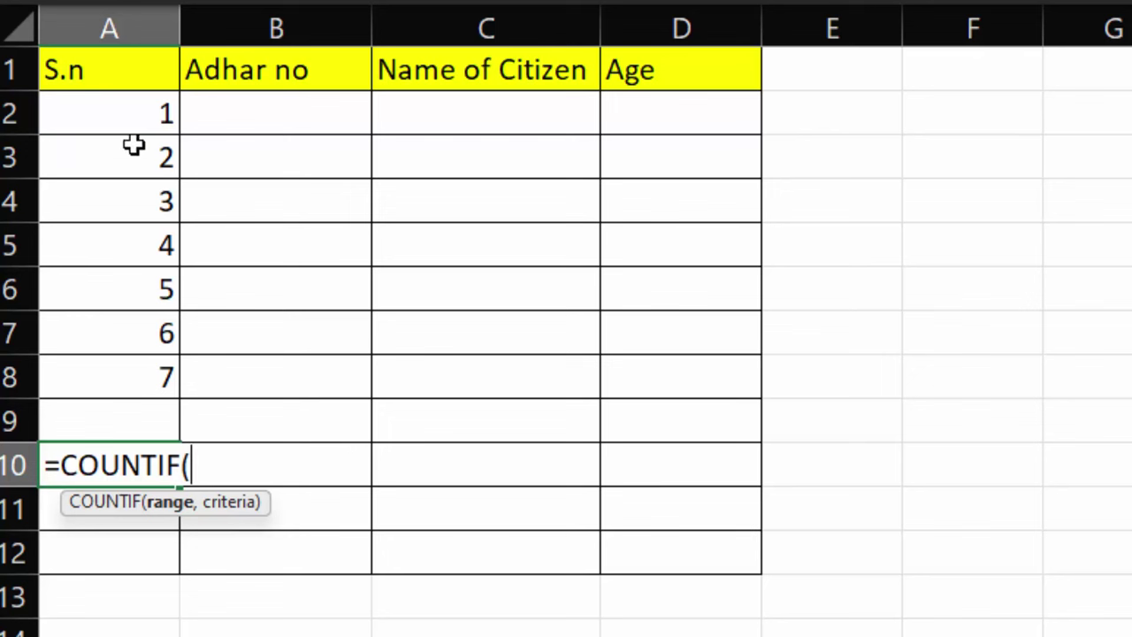
pyautogui.click(276, 28)
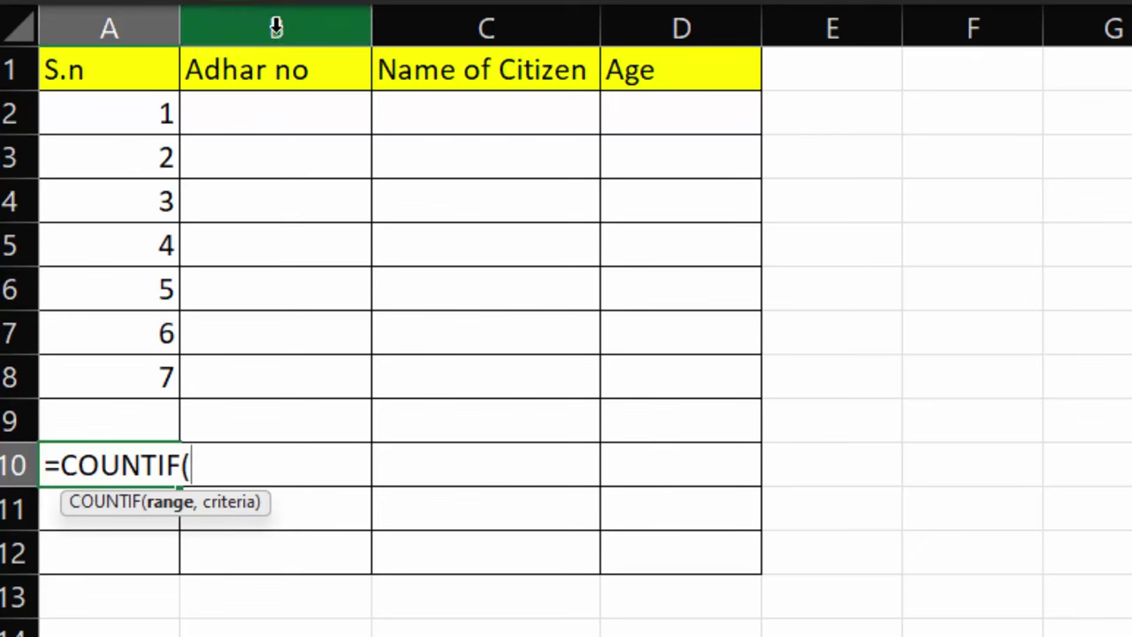
pyautogui.click(276, 28)
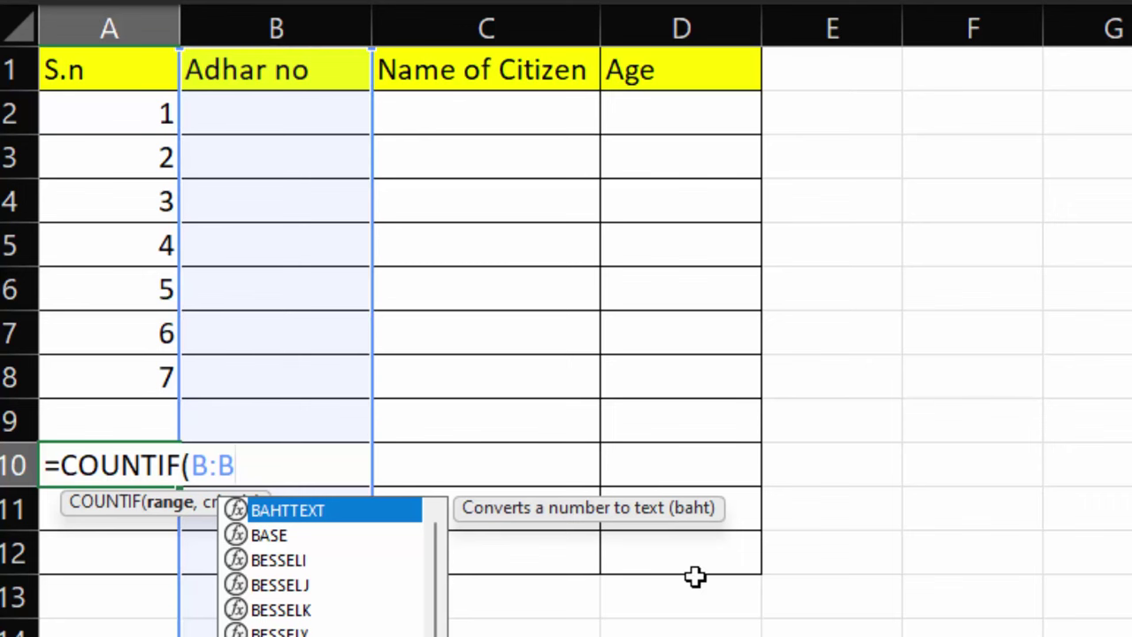
pyautogui.write(',')
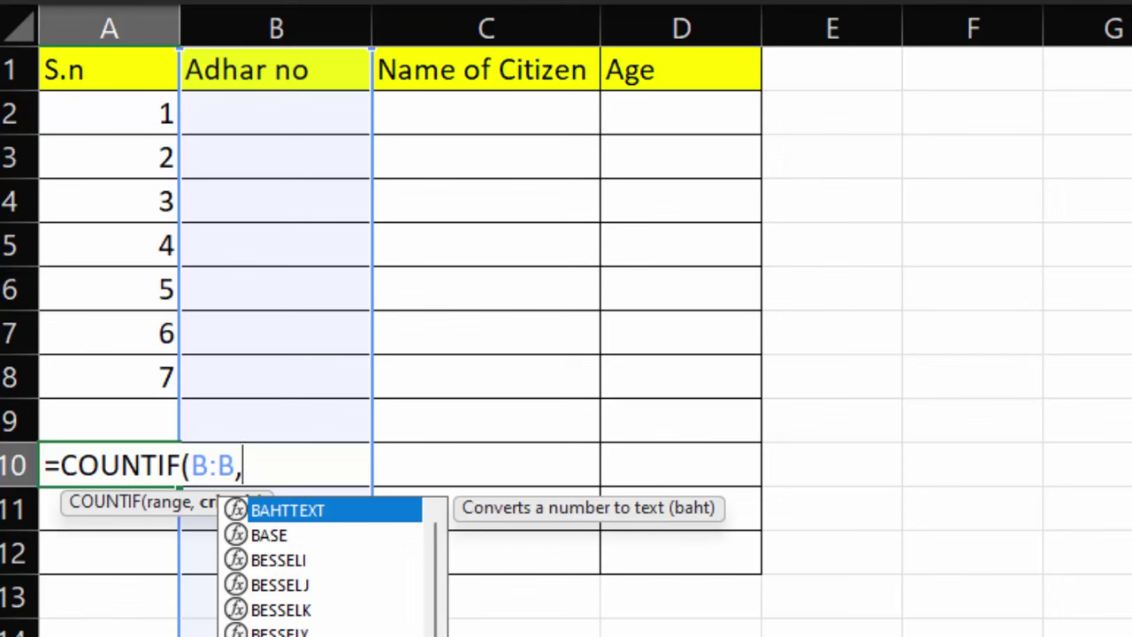
pyautogui.click(267, 69)
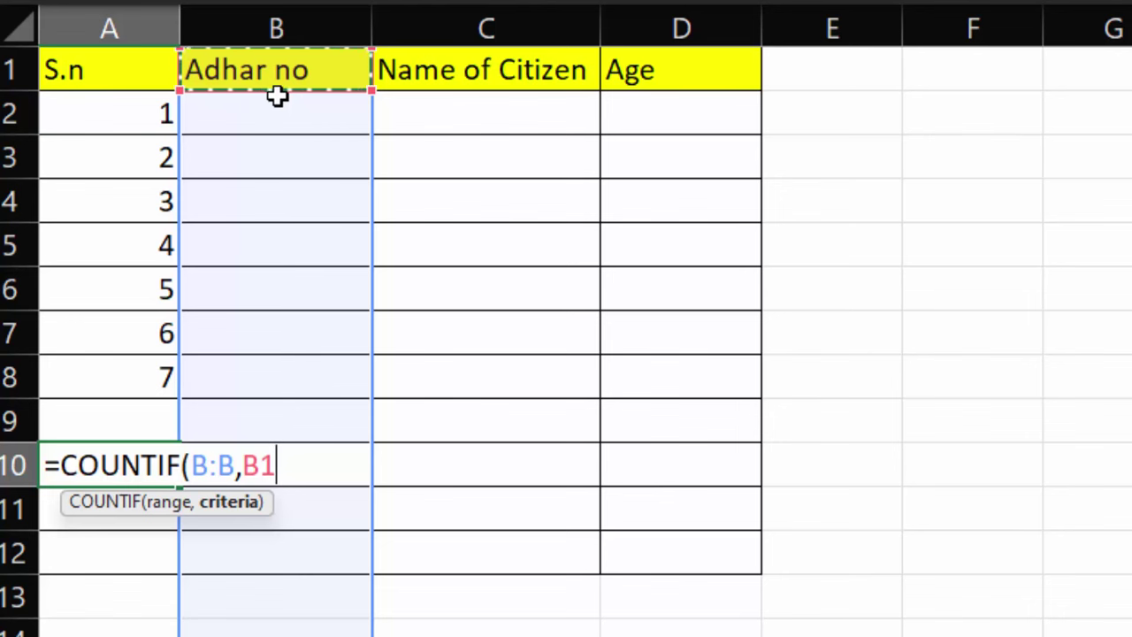
pyautogui.write(')=')
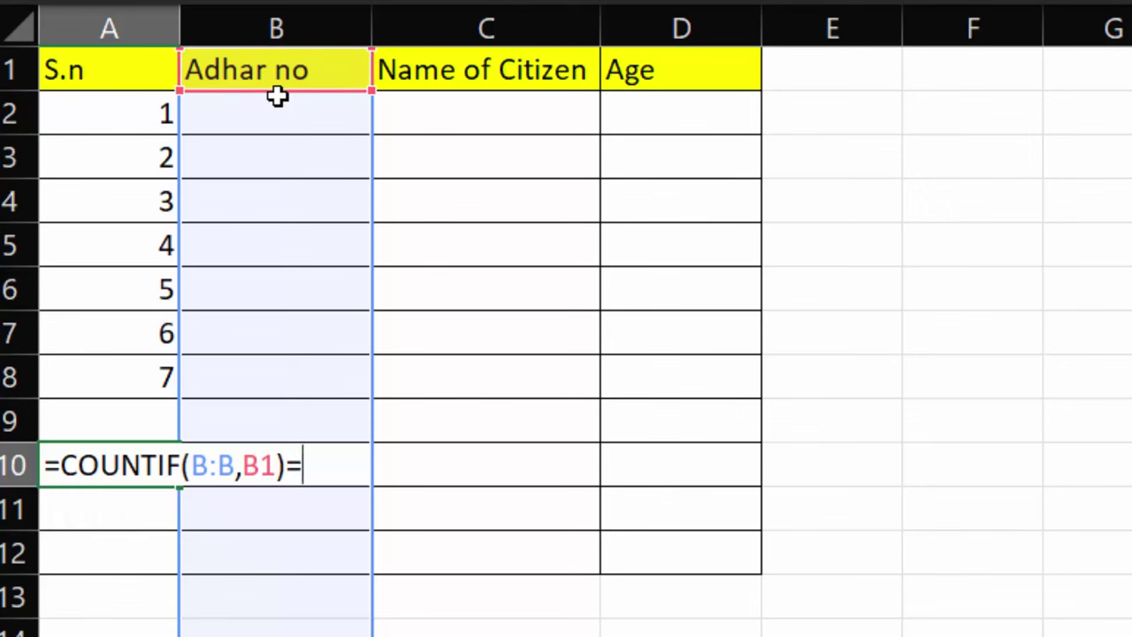
pyautogui.write('1')
pyautogui.press('Return')
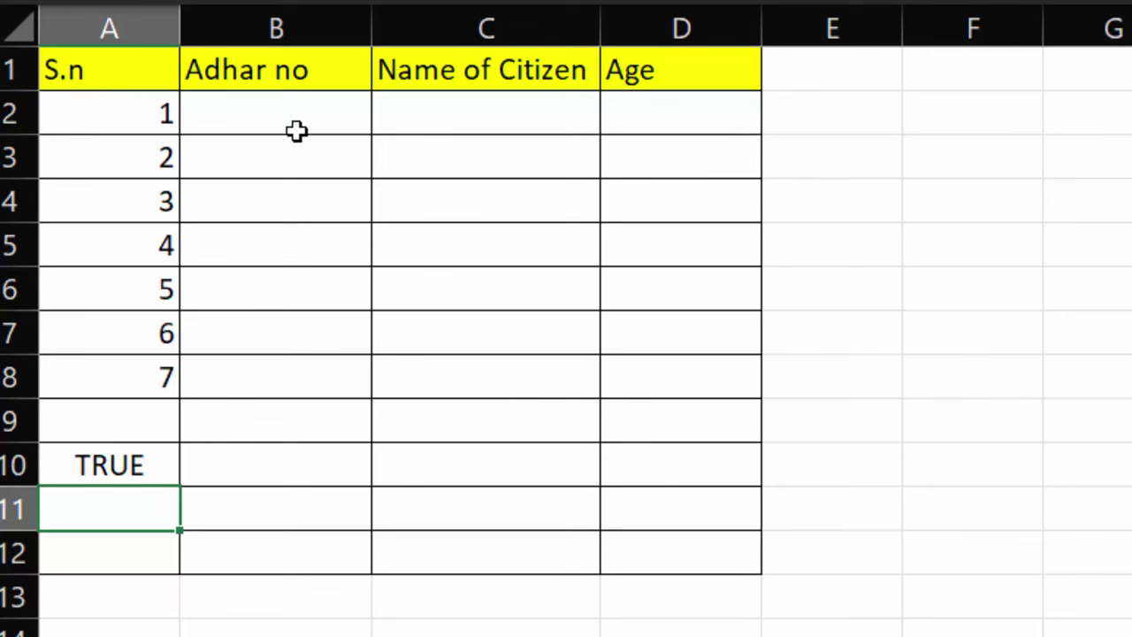
# Step: Copy the formula text from A10, leaving its TRUE result intact
pyautogui.click(81, 468)
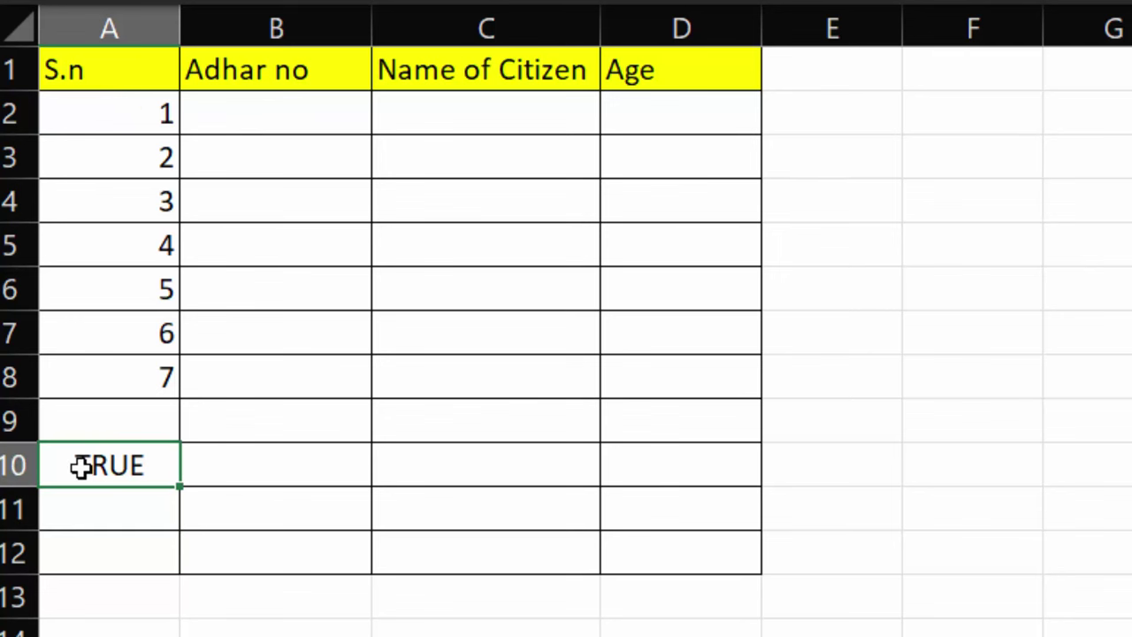
pyautogui.doubleClick(81, 468)
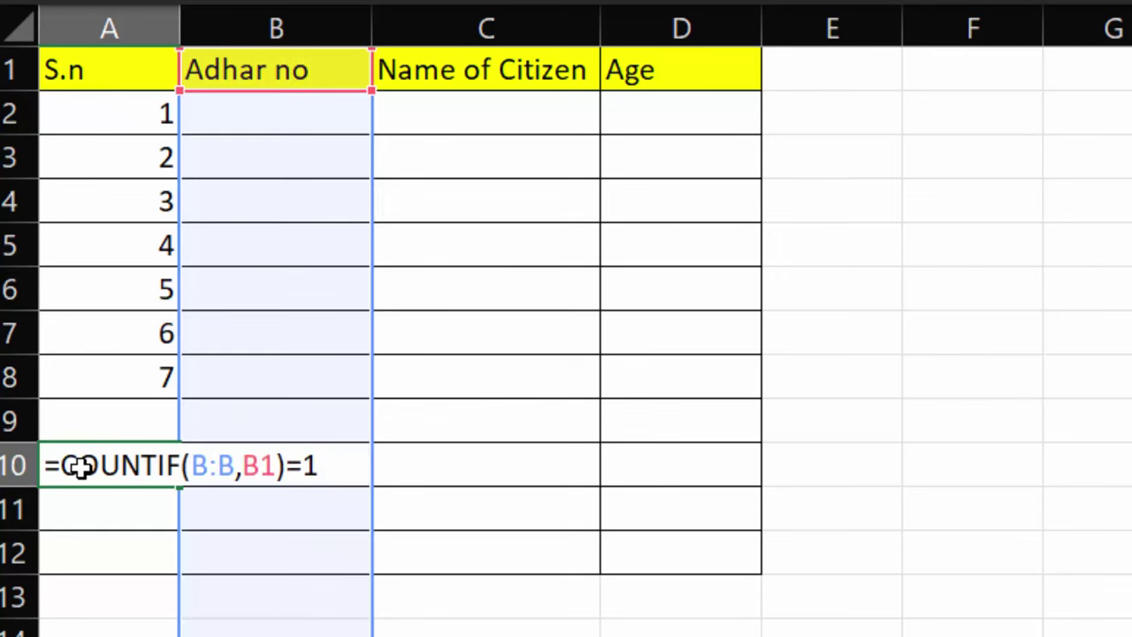
pyautogui.hotkey('shift', 'Home')
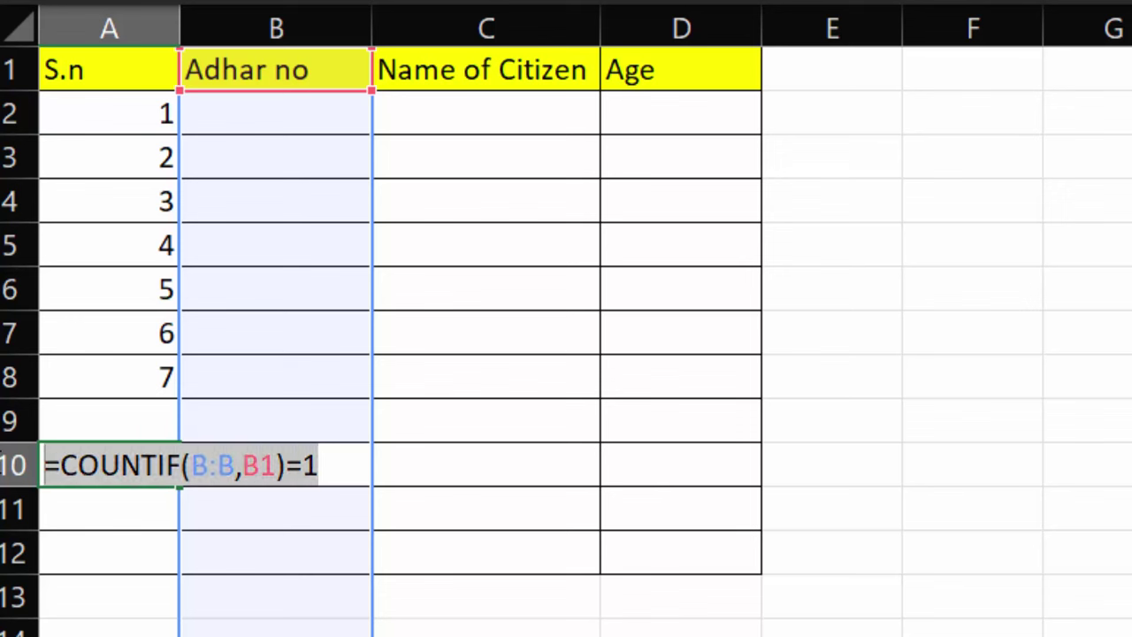
pyautogui.rightClick(75, 464)
pyautogui.click(163, 529)
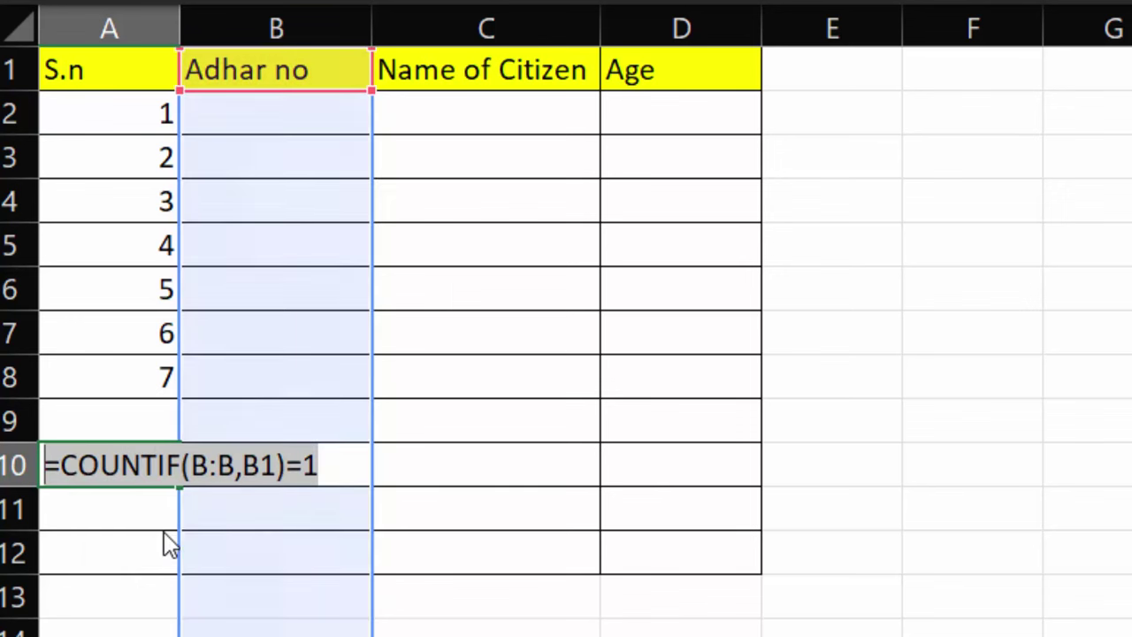
pyautogui.press('Return')
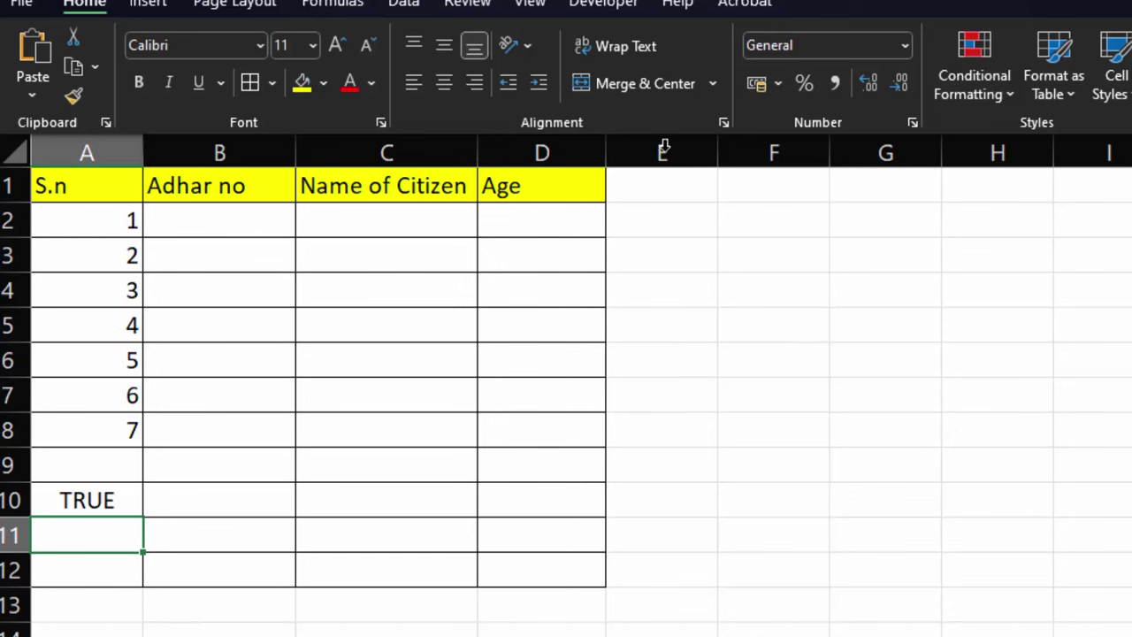
# Step: Paste the COUNTIF formula as a Custom Data Validation rule, then clear it and cancel
pyautogui.click(404, 11)
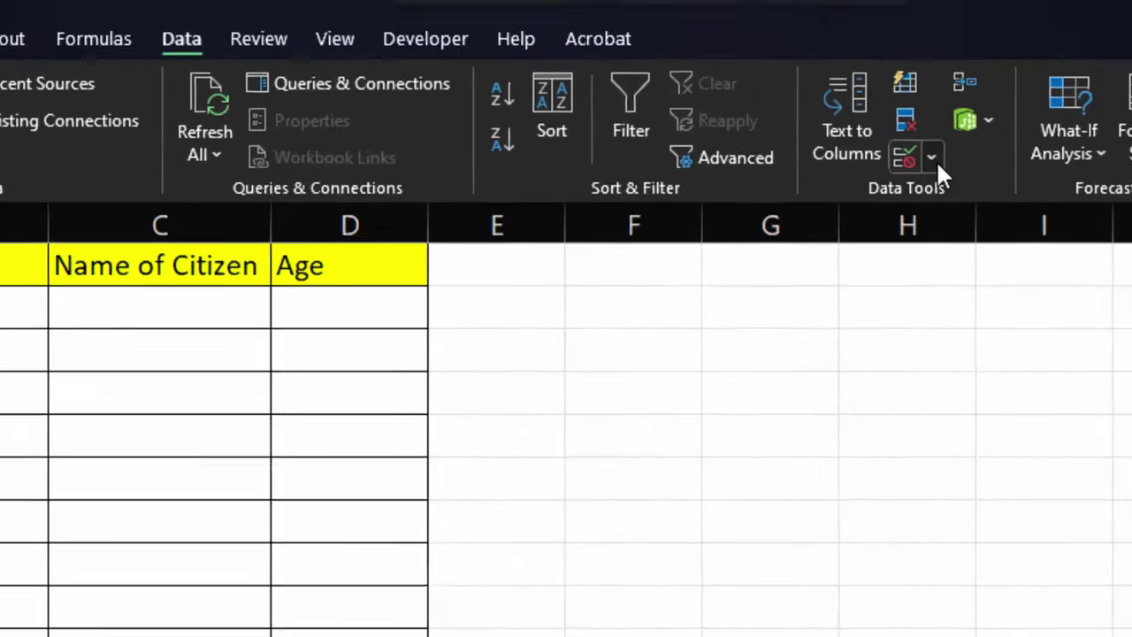
pyautogui.click(1018, 98)
pyautogui.click(1051, 132)
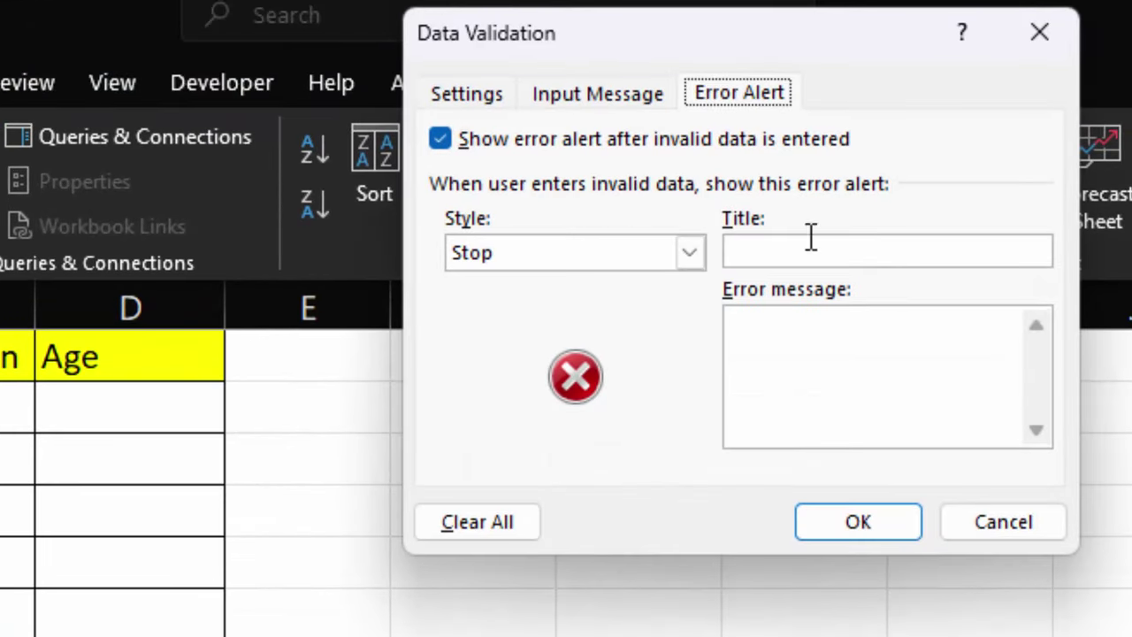
pyautogui.click(464, 95)
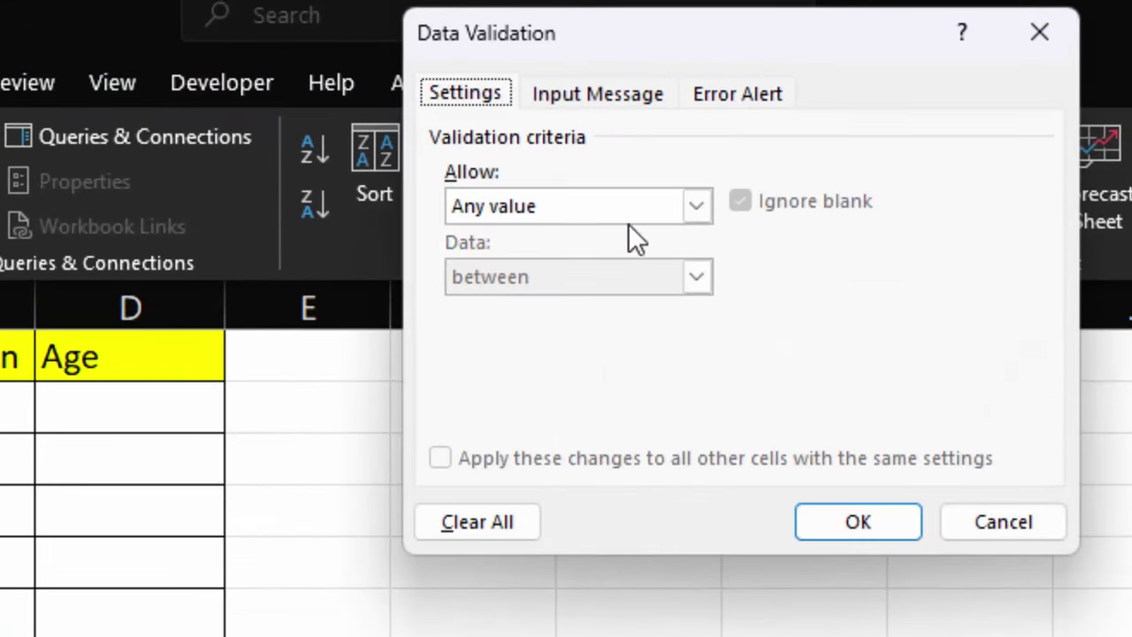
pyautogui.click(699, 209)
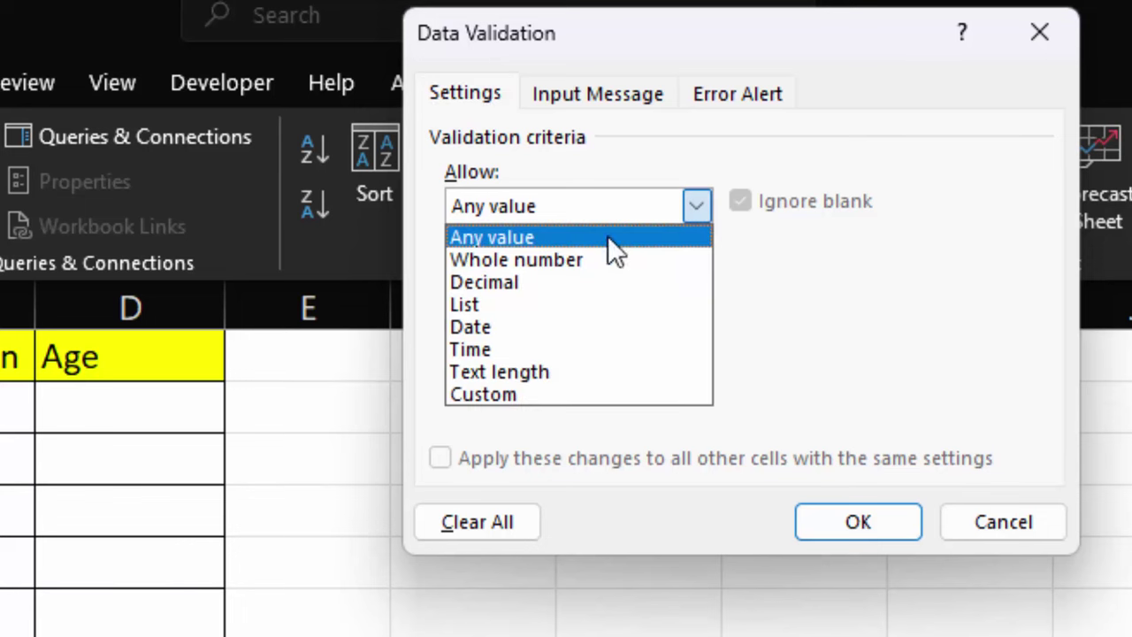
pyautogui.click(526, 391)
pyautogui.click(547, 347)
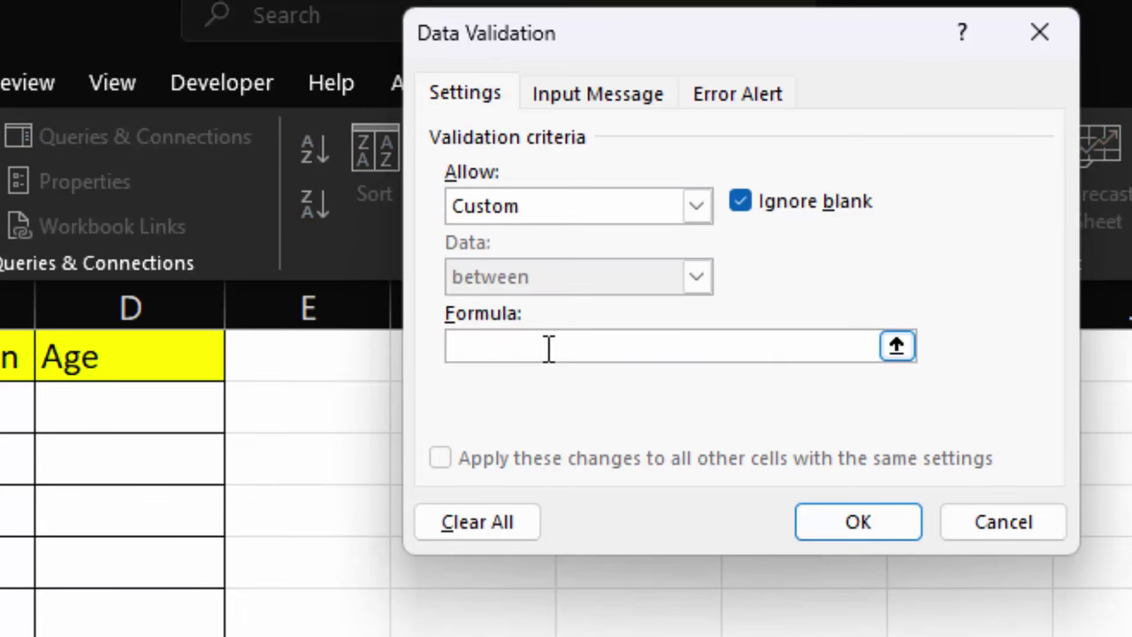
pyautogui.hotkey('ctrl', 'v')
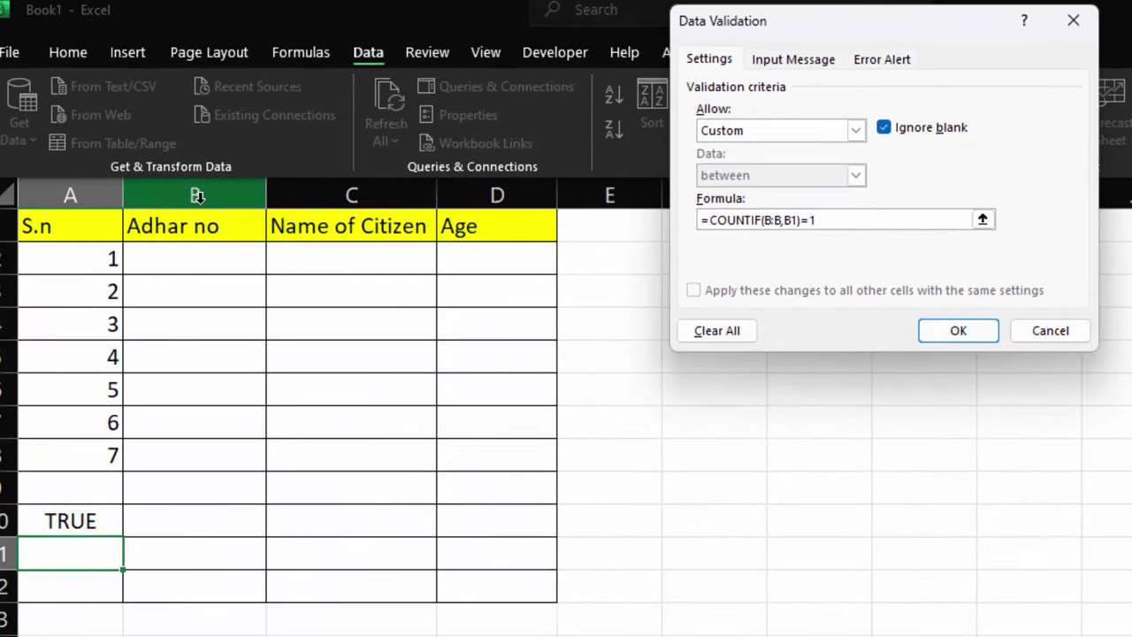
pyautogui.click(196, 195)
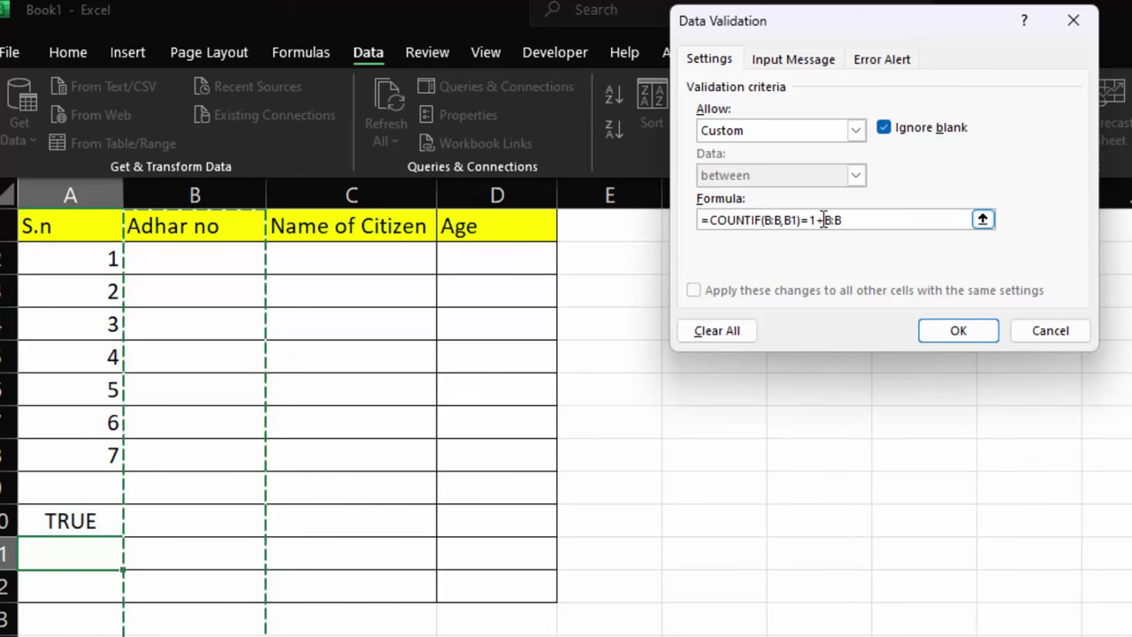
pyautogui.hotkey('ctrl', 'a')
pyautogui.press('BackSpace')
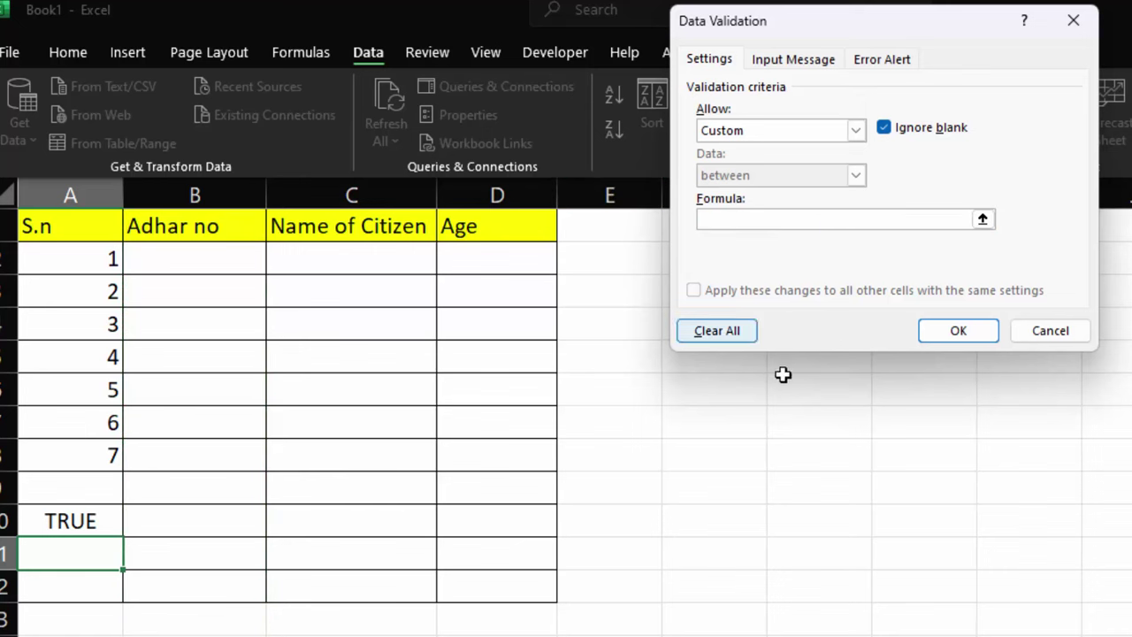
pyautogui.click(1045, 331)
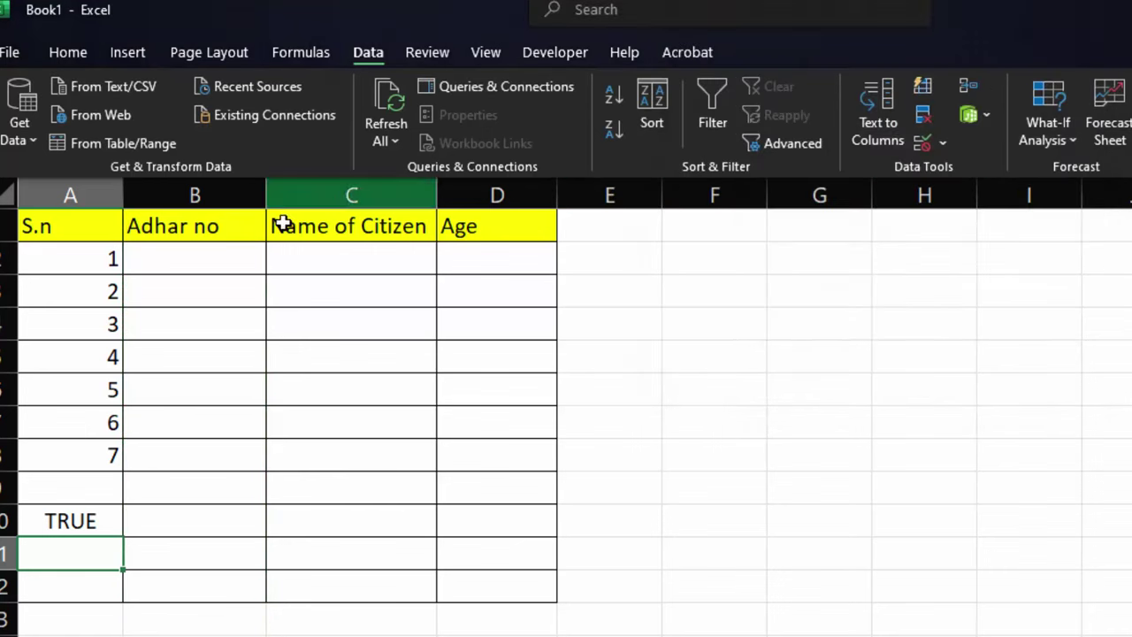
# Step: Apply Custom validation =COUNTIF(B:B,B1)=1 to all of column B
pyautogui.click(212, 193)
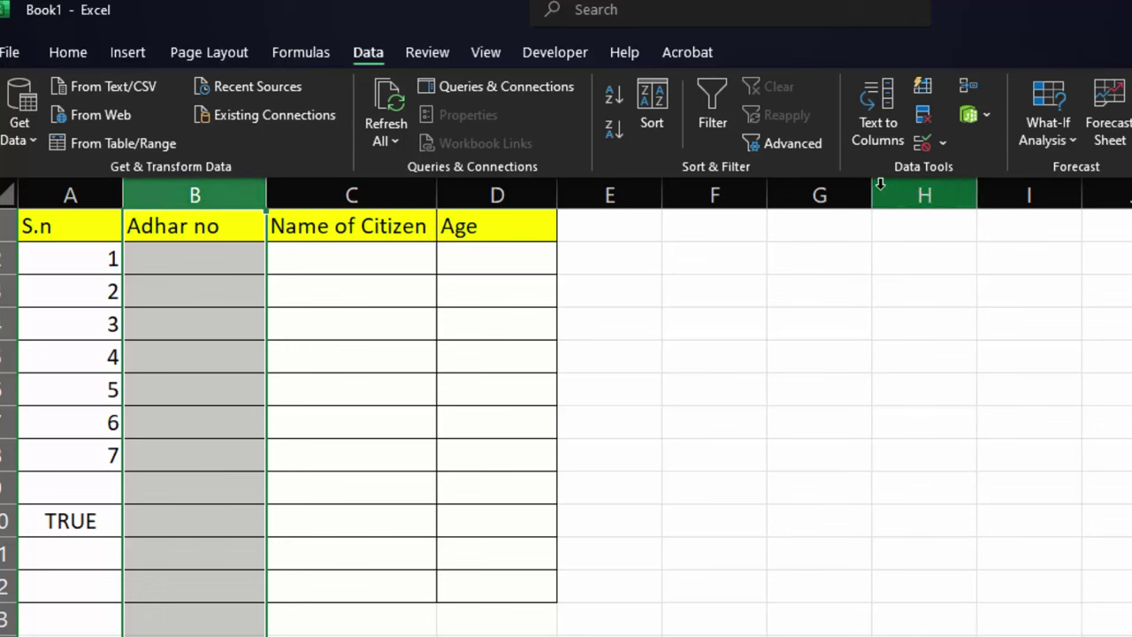
pyautogui.click(942, 145)
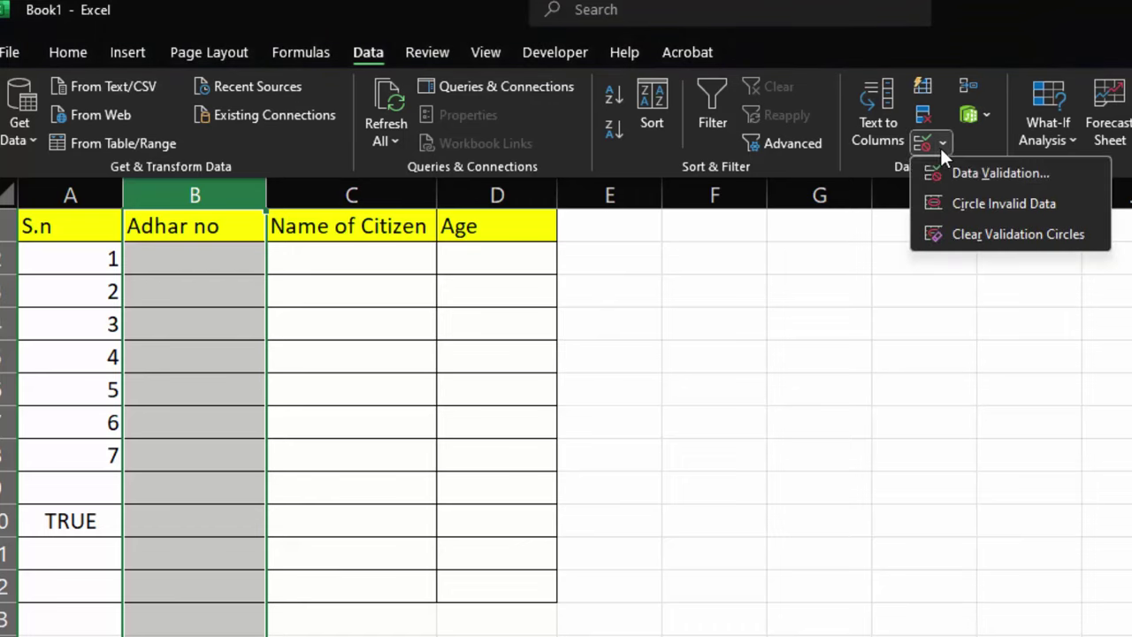
pyautogui.click(966, 168)
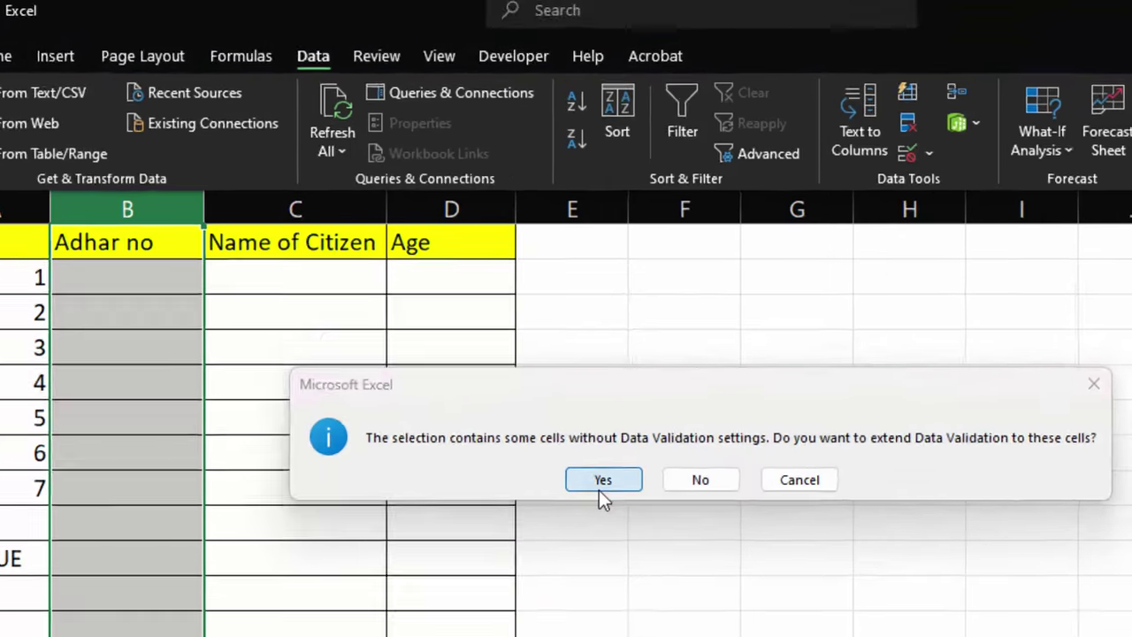
pyautogui.click(656, 451)
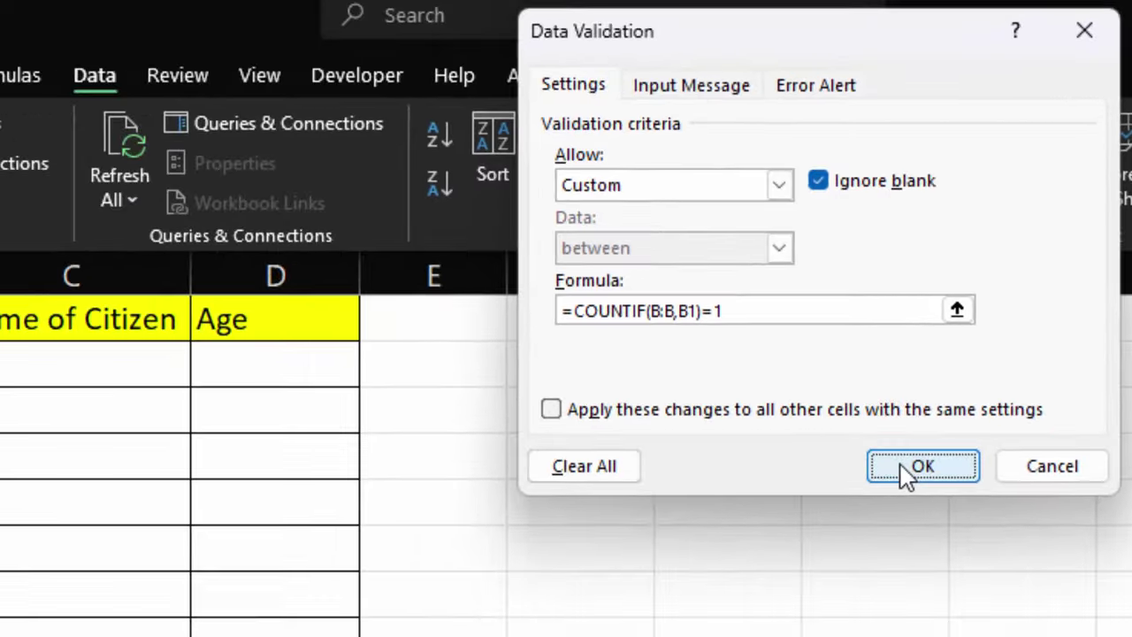
pyautogui.click(808, 568)
pyautogui.click(216, 285)
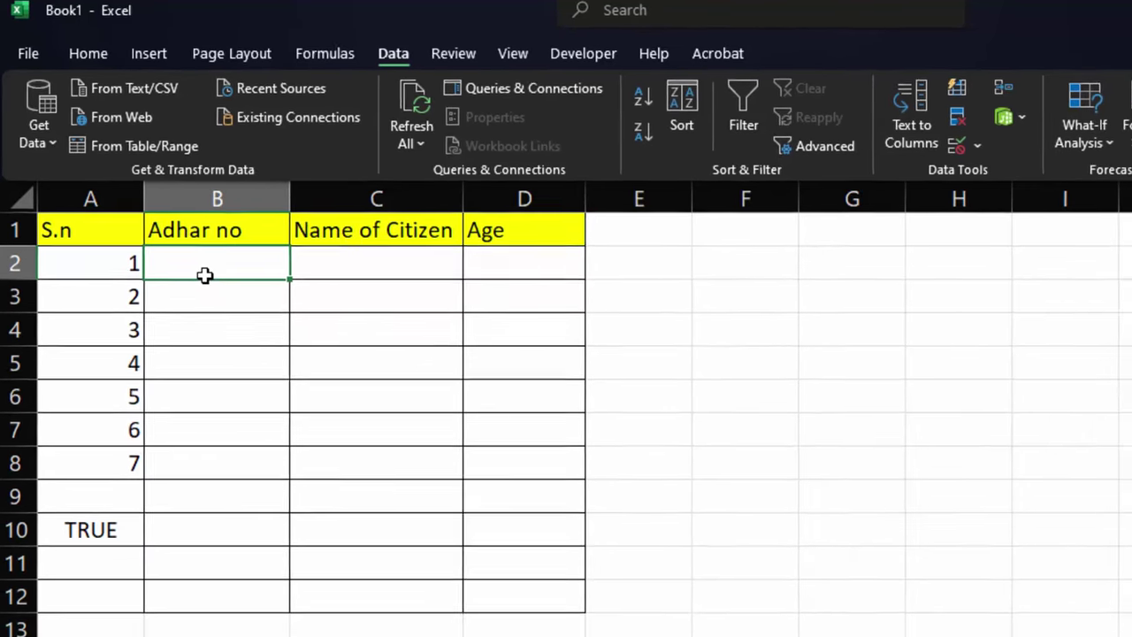
pyautogui.write('234')
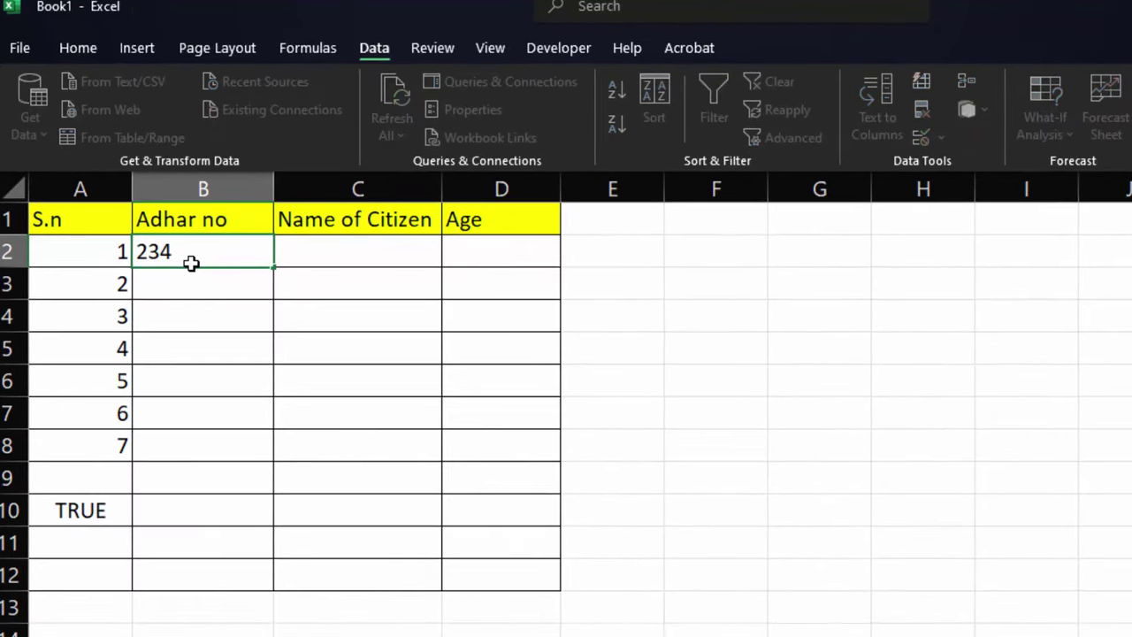
pyautogui.write('567890')
pyautogui.write('9')
pyautogui.press('Return')
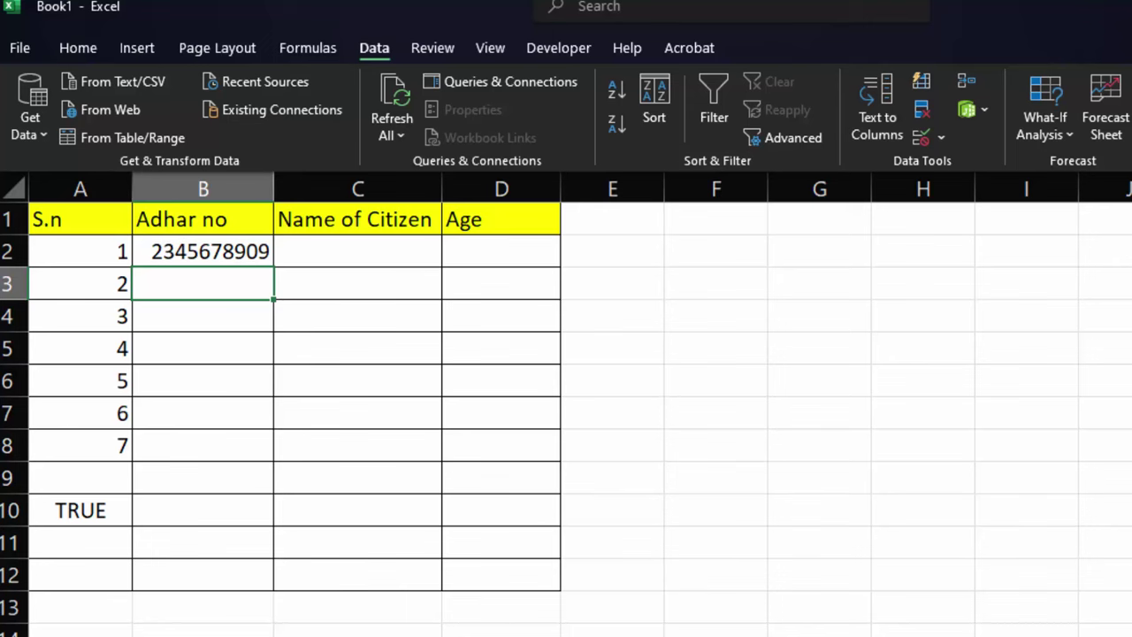
pyautogui.write('2345')
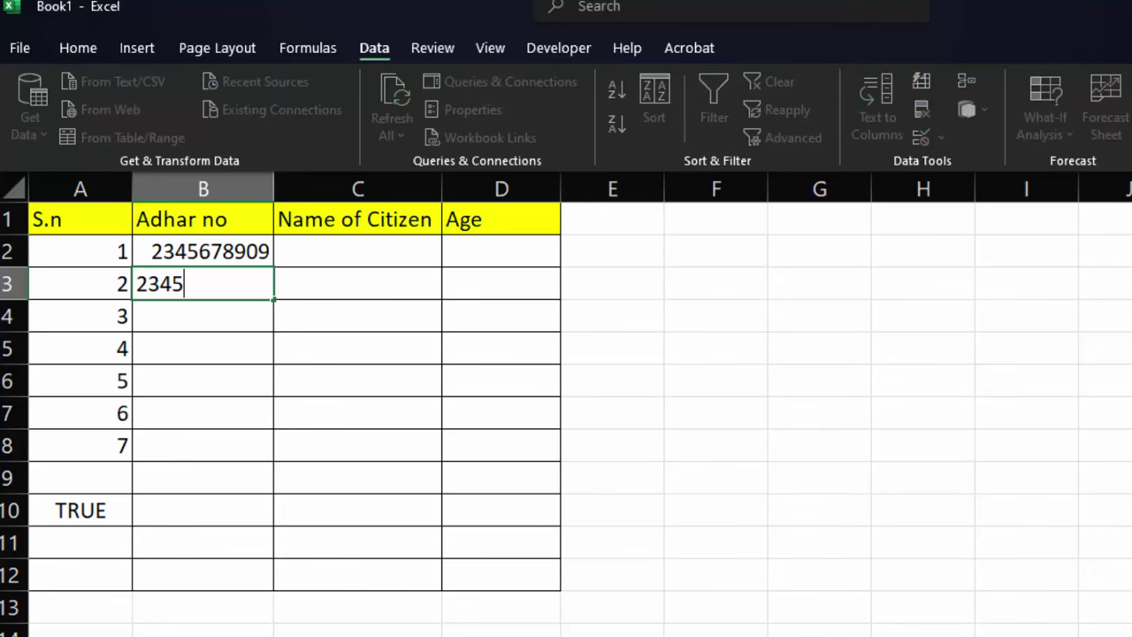
pyautogui.write('678')
pyautogui.write('9')
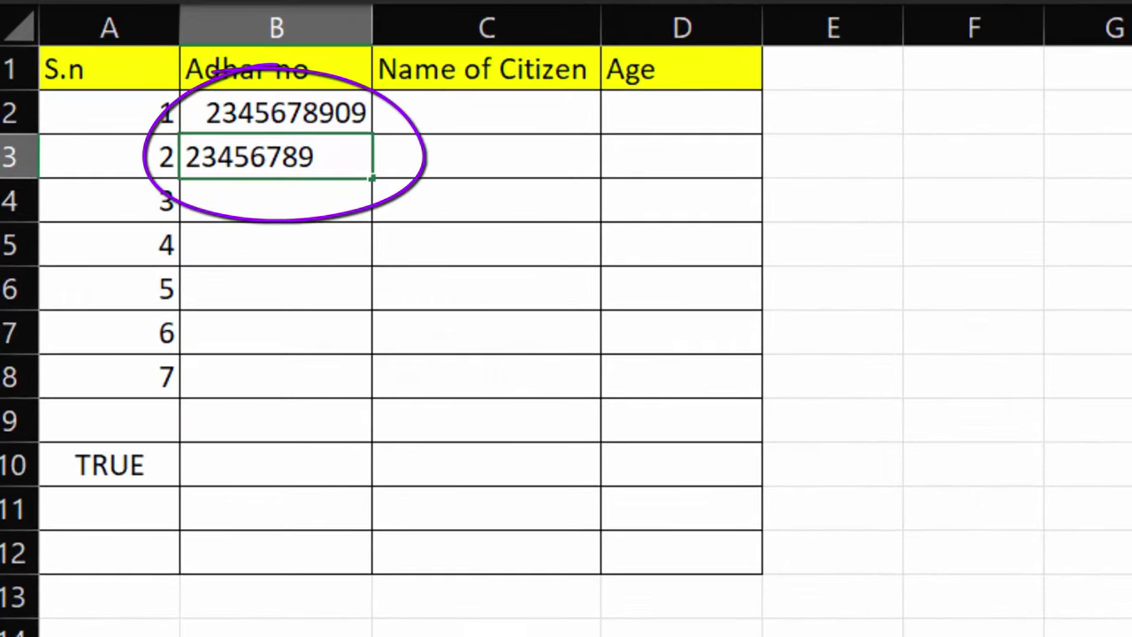
pyautogui.write('09')
pyautogui.press('Return')
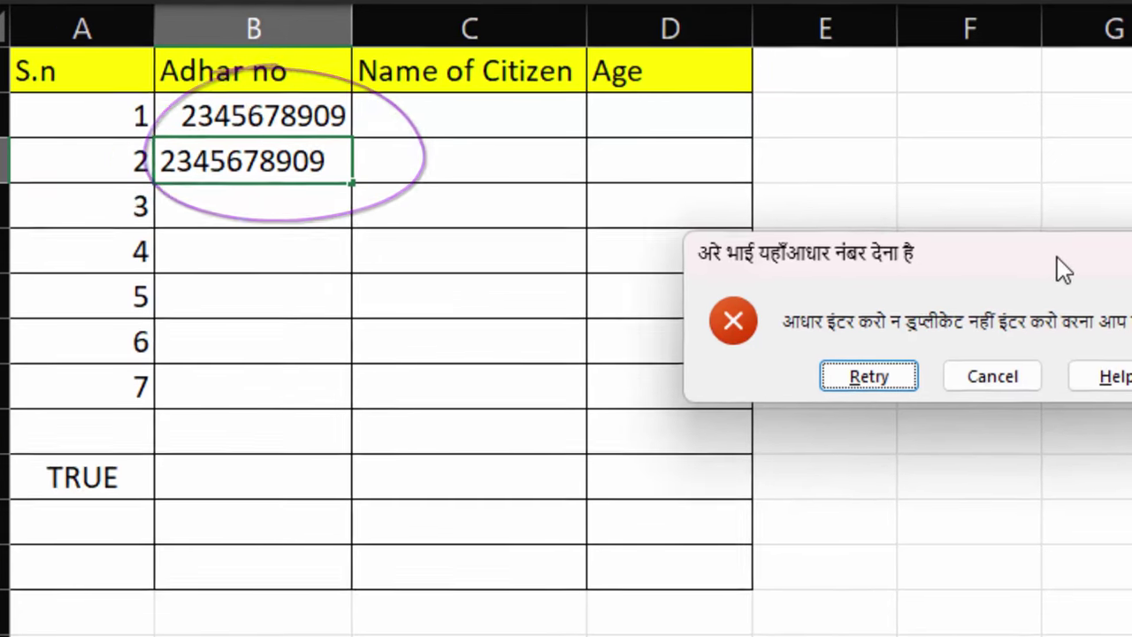
pyautogui.moveTo(1057, 255); pyautogui.dragTo(696, 176)
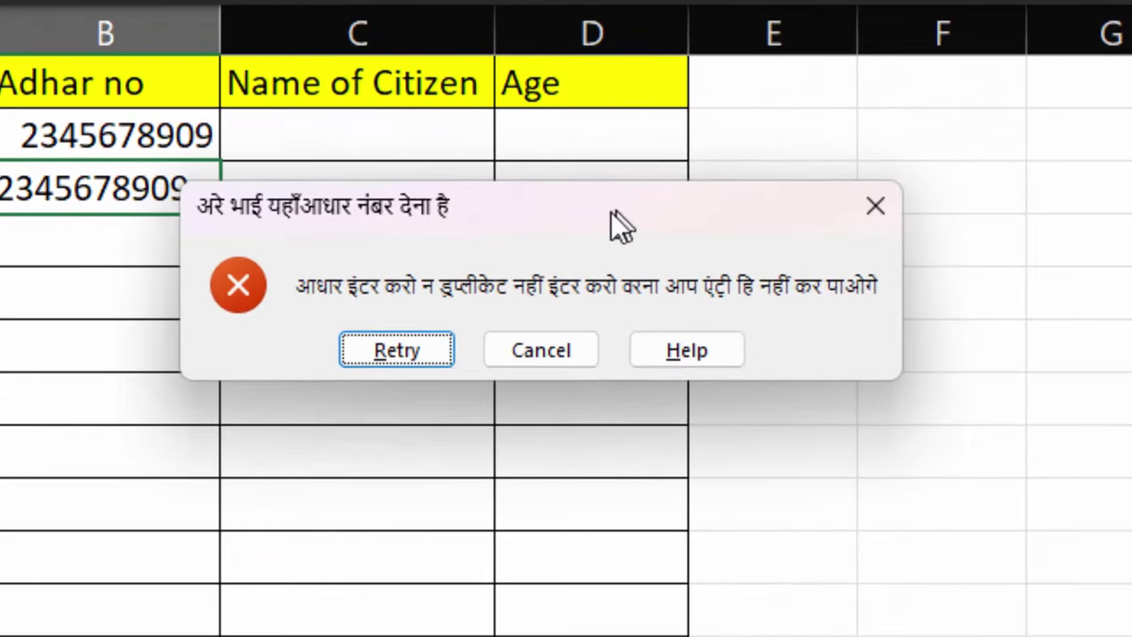
pyautogui.moveTo(610, 212); pyautogui.dragTo(608, 212)
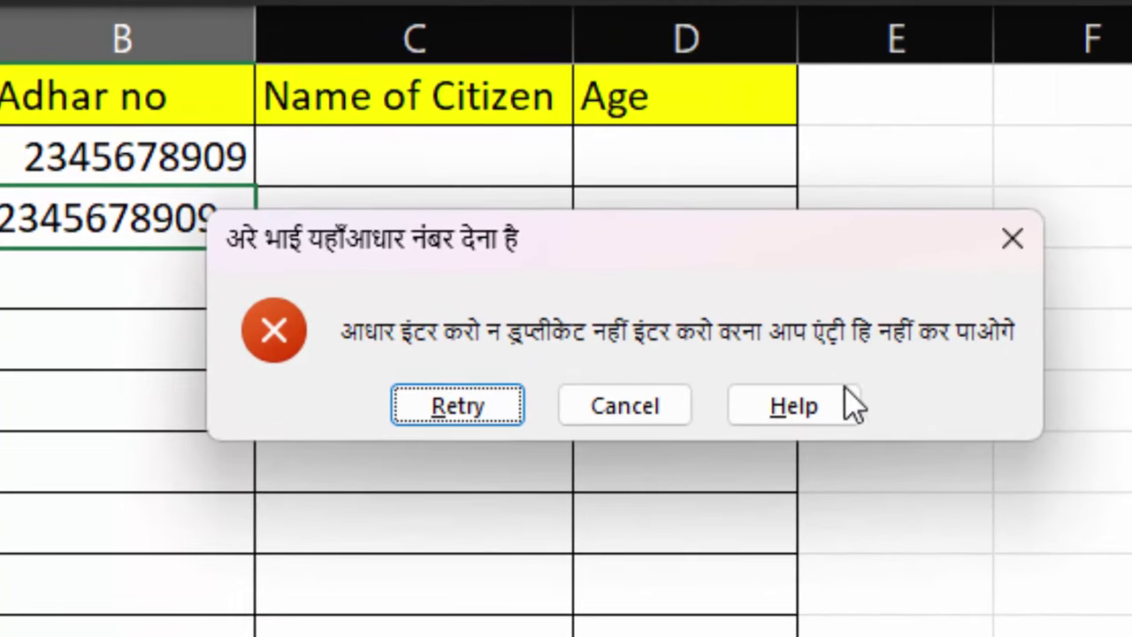
pyautogui.click(608, 412)
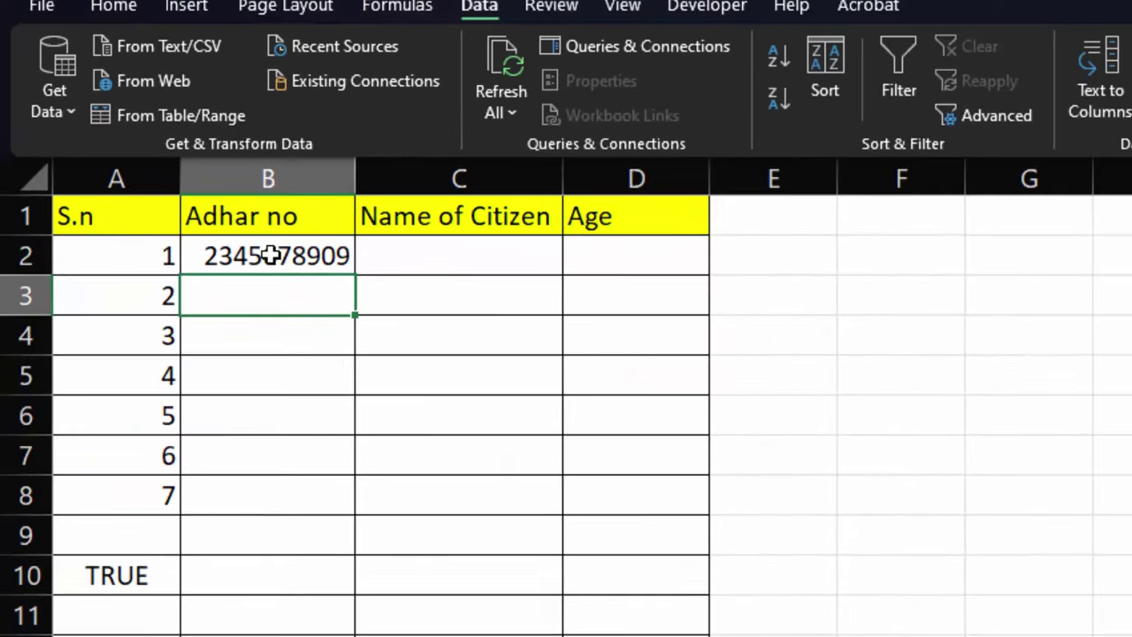
pyautogui.click(271, 254)
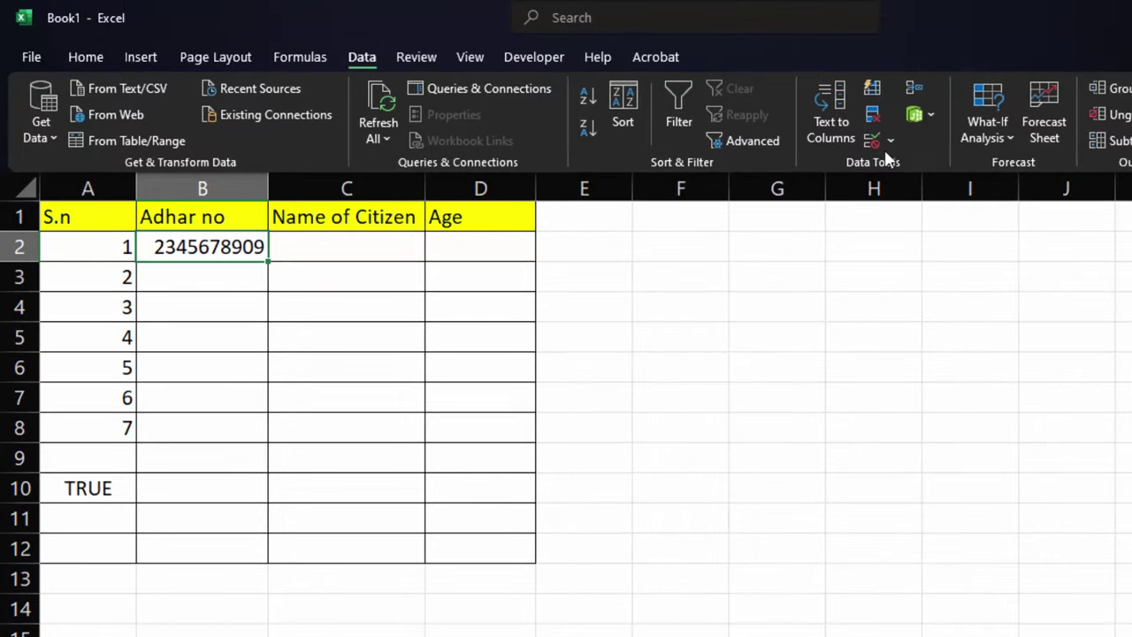
# Step: Switch the Adhar no column's error alert style from Stop to Information and confirm
pyautogui.click(891, 139)
pyautogui.click(906, 167)
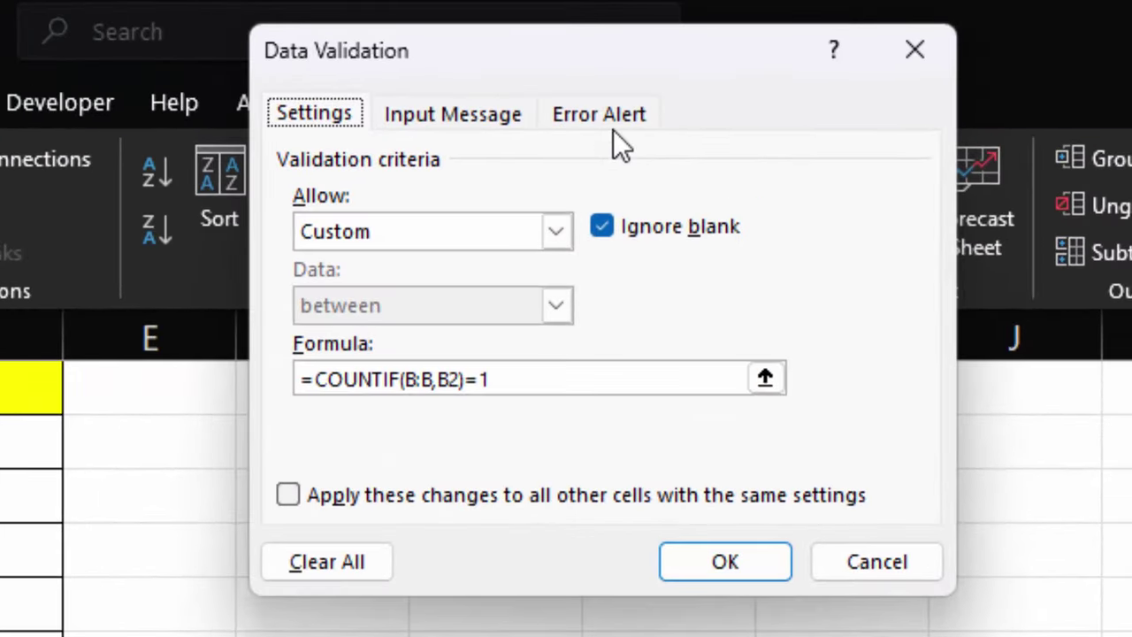
pyautogui.click(597, 118)
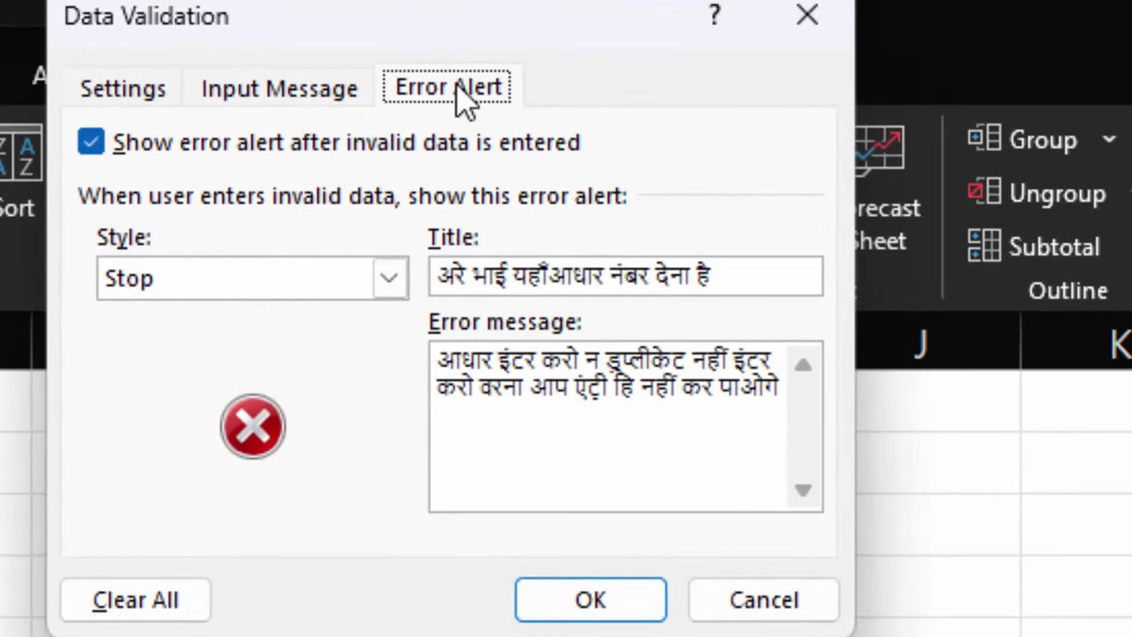
pyautogui.click(385, 283)
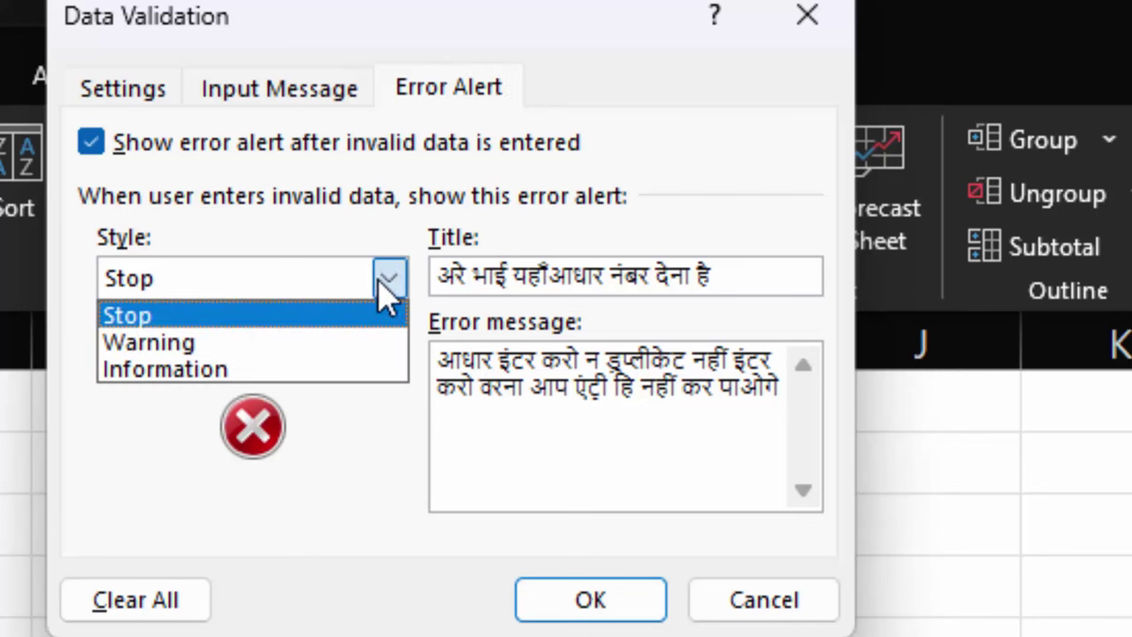
pyautogui.click(305, 344)
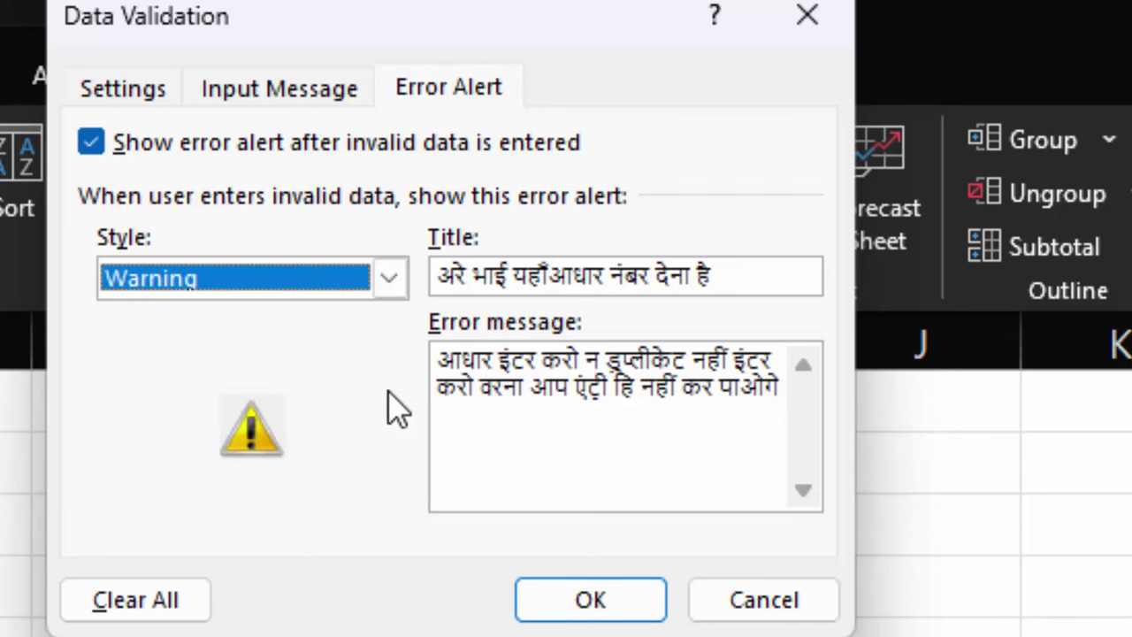
pyautogui.click(389, 279)
pyautogui.click(266, 370)
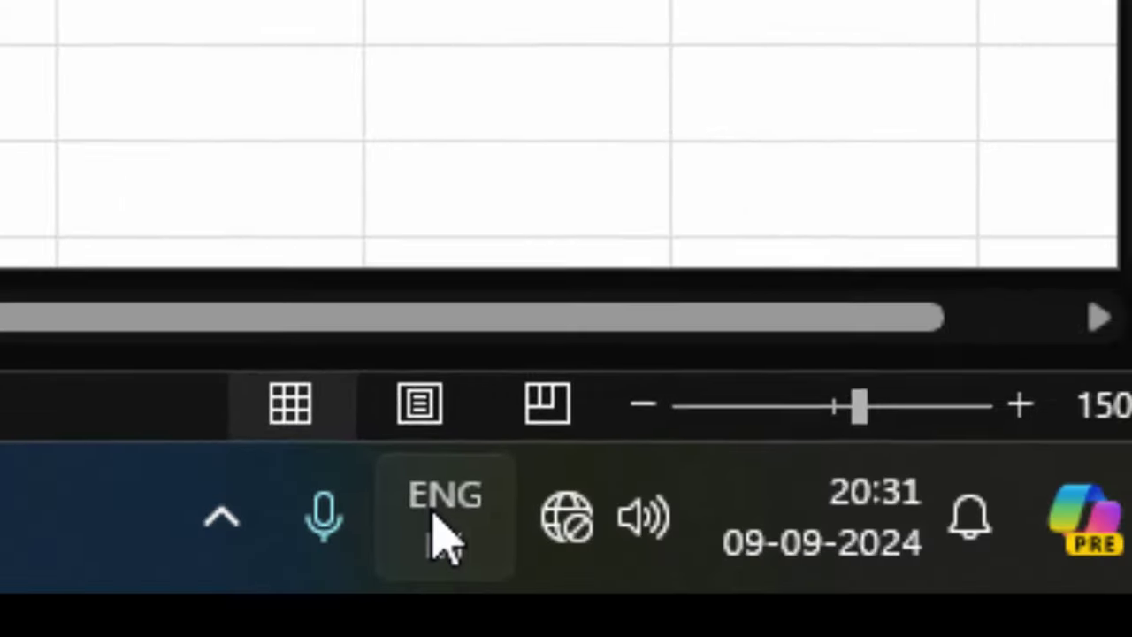
pyautogui.click(435, 506)
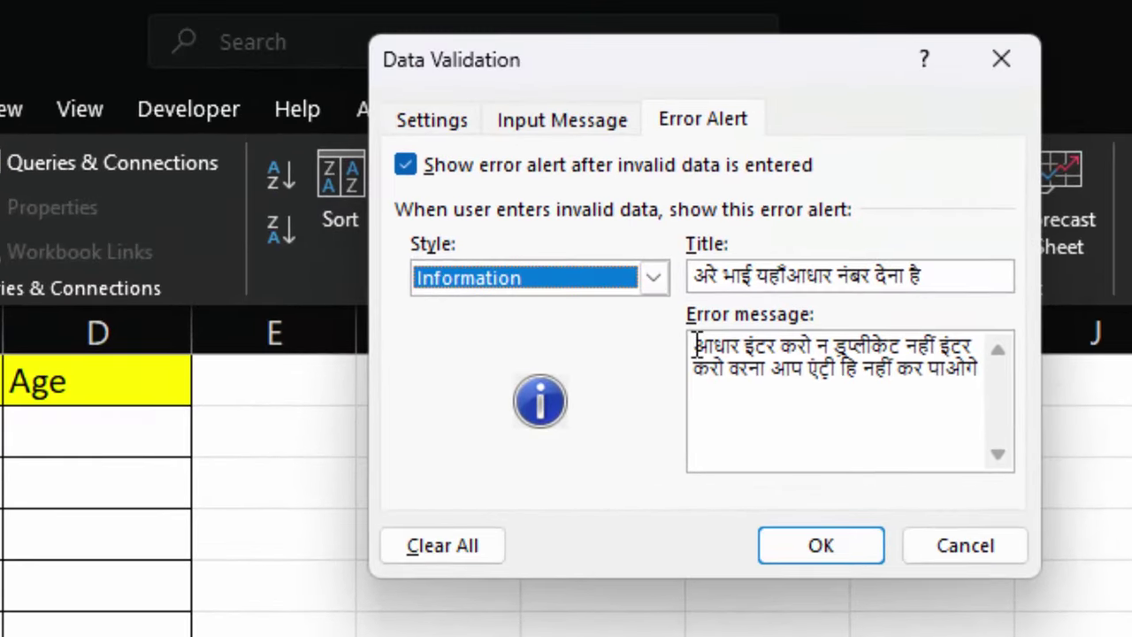
pyautogui.moveTo(695, 345); pyautogui.dragTo(978, 369)
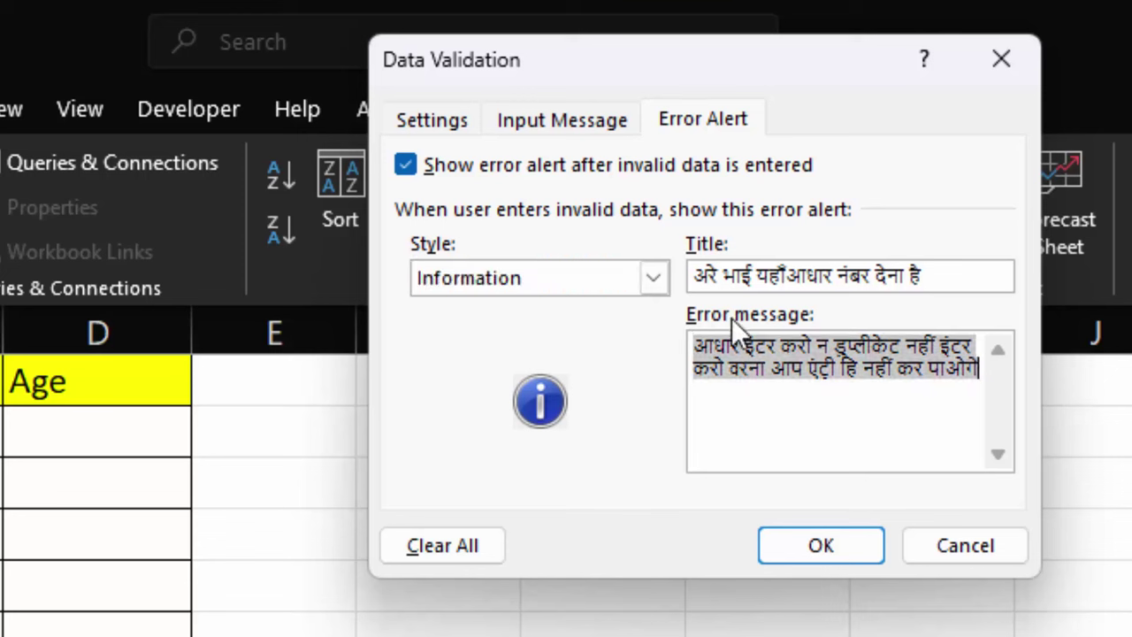
pyautogui.click(943, 275)
pyautogui.click(827, 555)
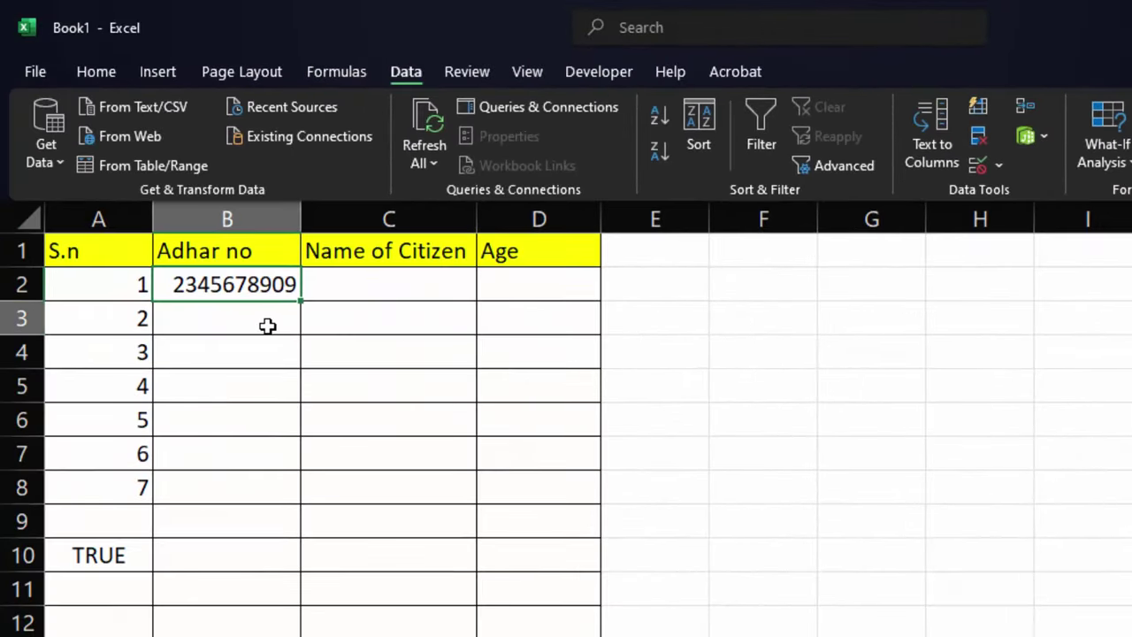
pyautogui.click(267, 326)
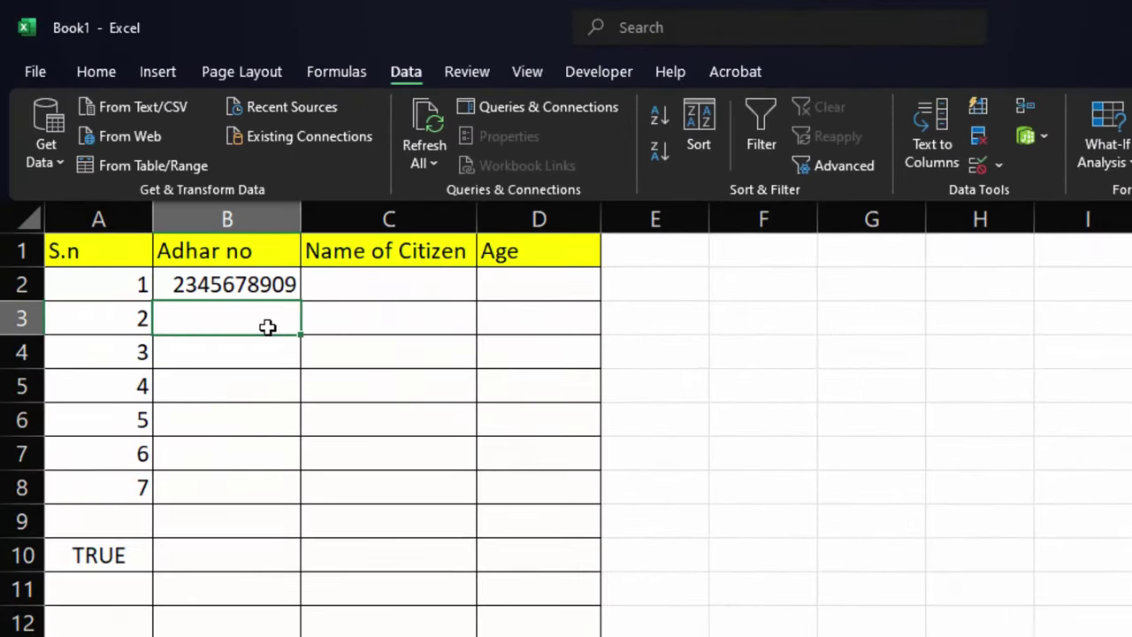
pyautogui.write('5')
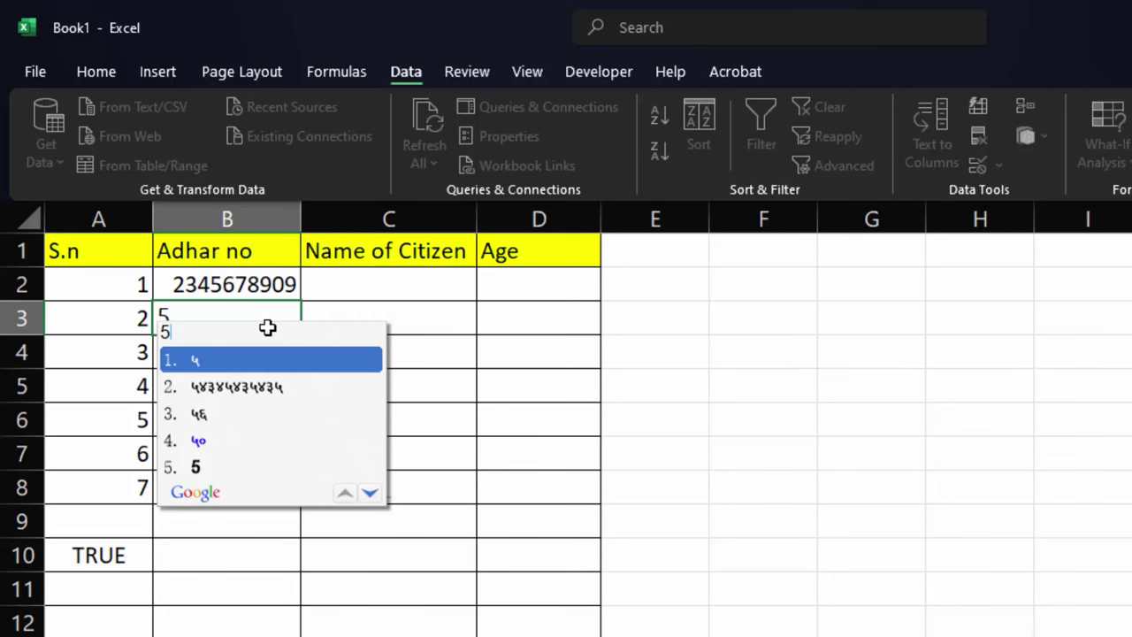
pyautogui.press('BackSpace')
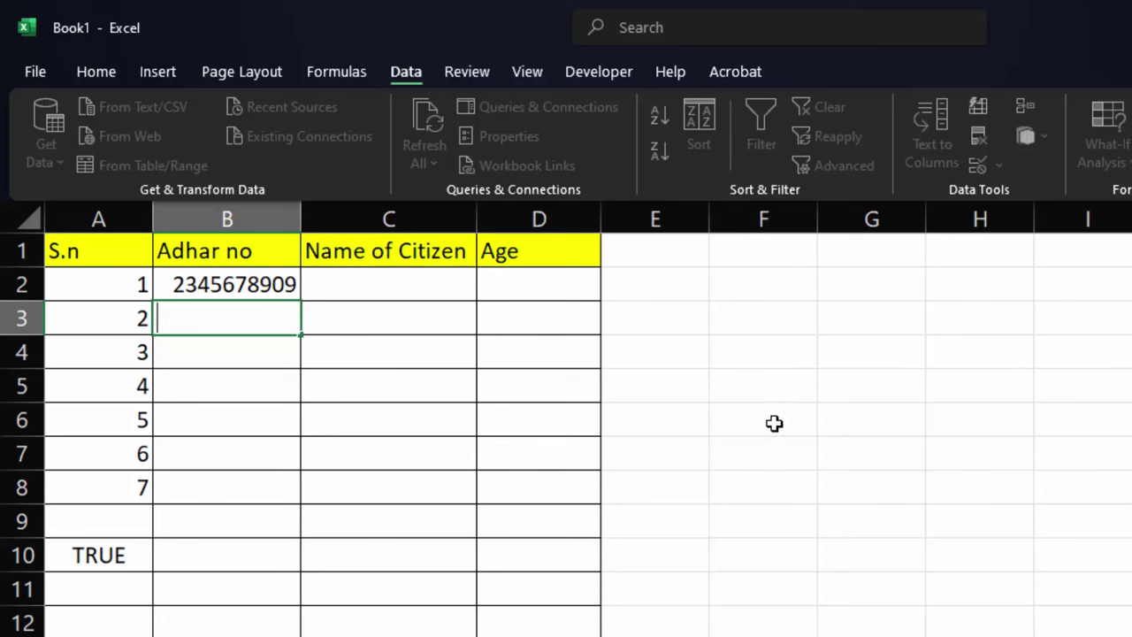
pyautogui.write('23')
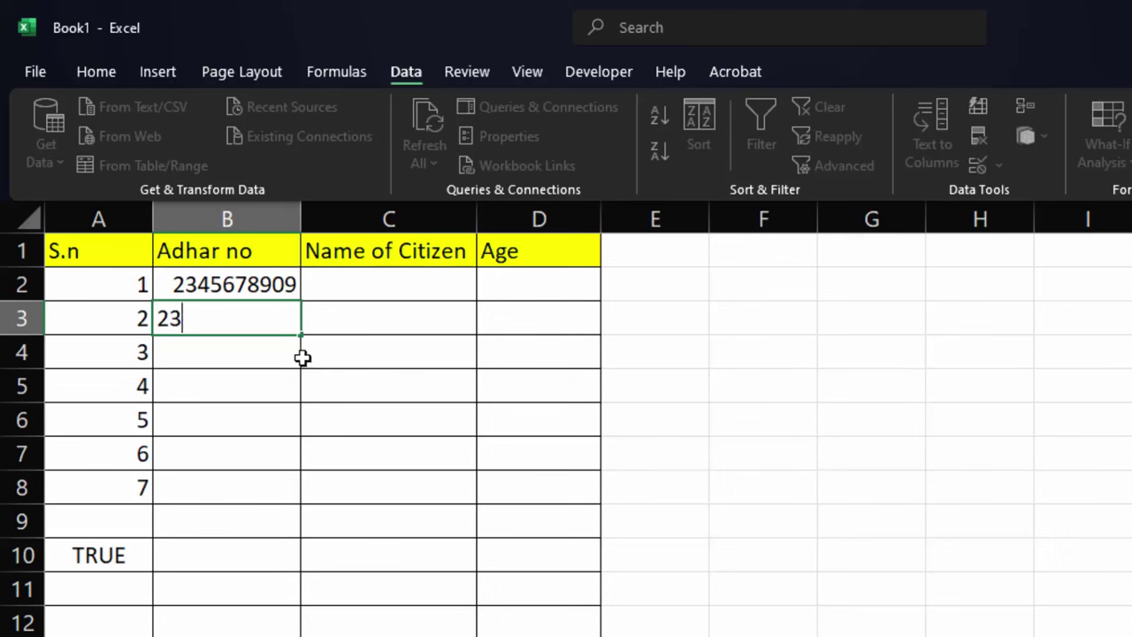
pyautogui.write('456789')
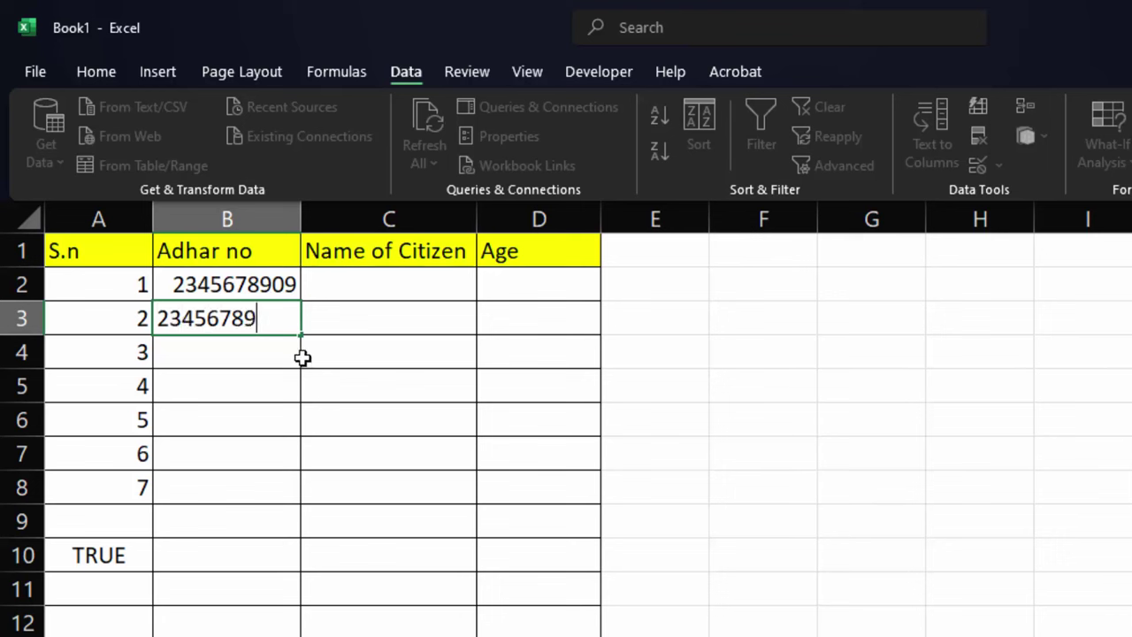
pyautogui.write('7')
pyautogui.press('Return')
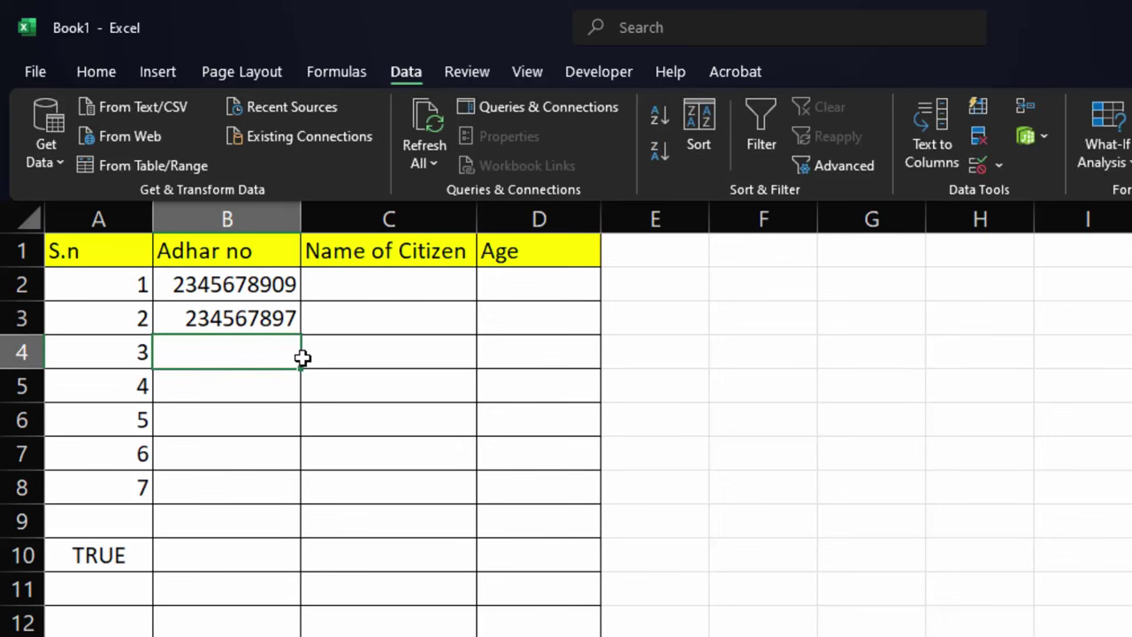
pyautogui.doubleClick(270, 321)
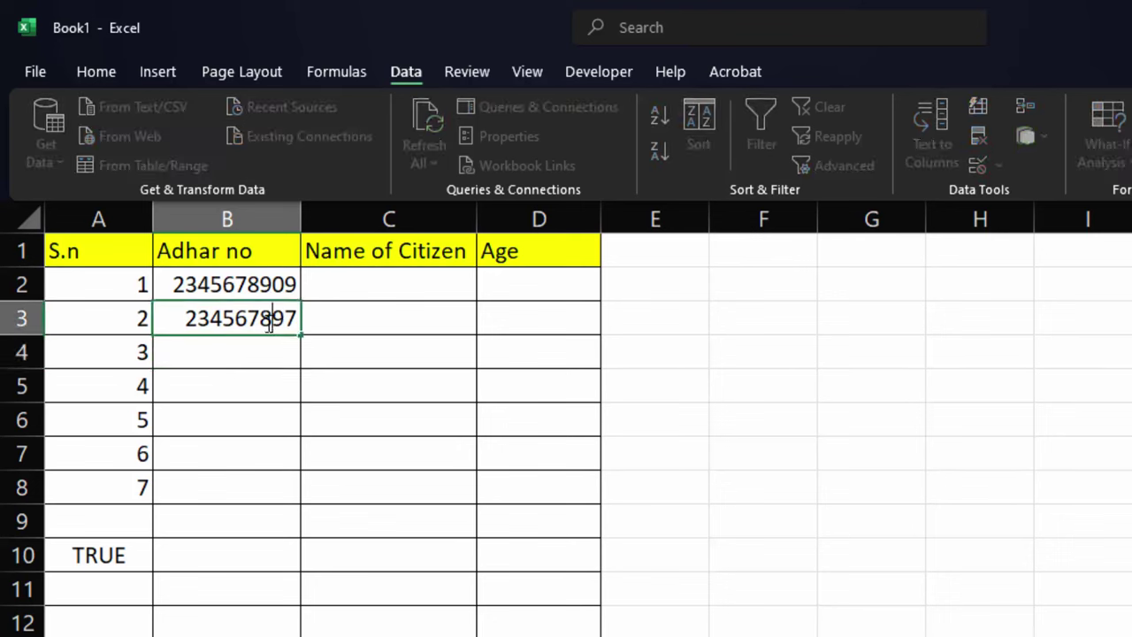
pyautogui.write('0')
pyautogui.press('Return')
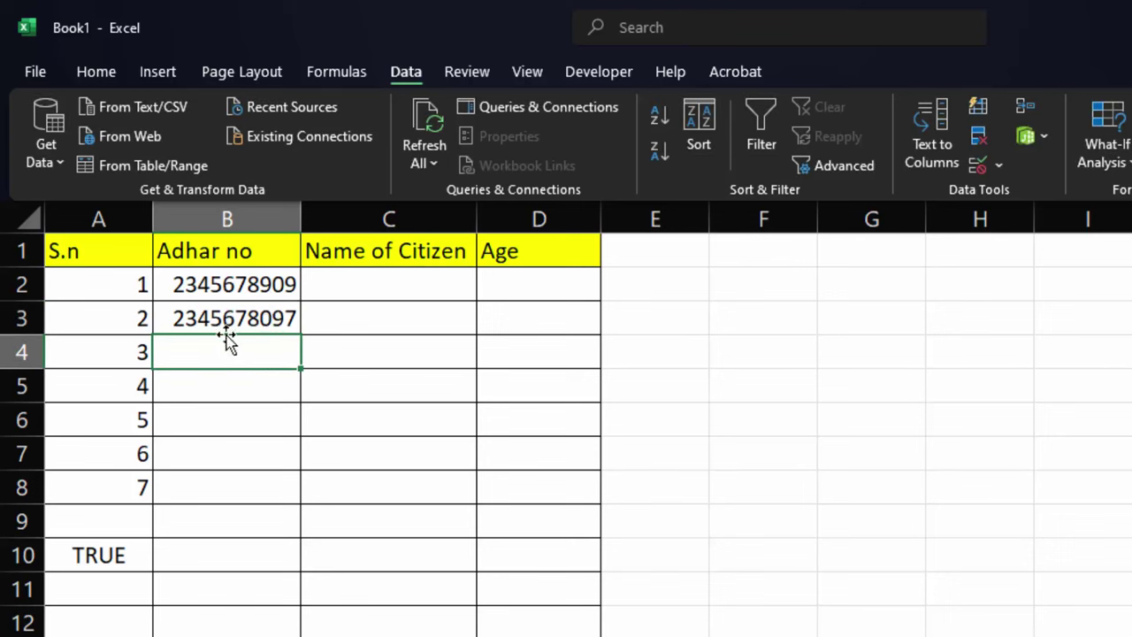
pyautogui.write('2')
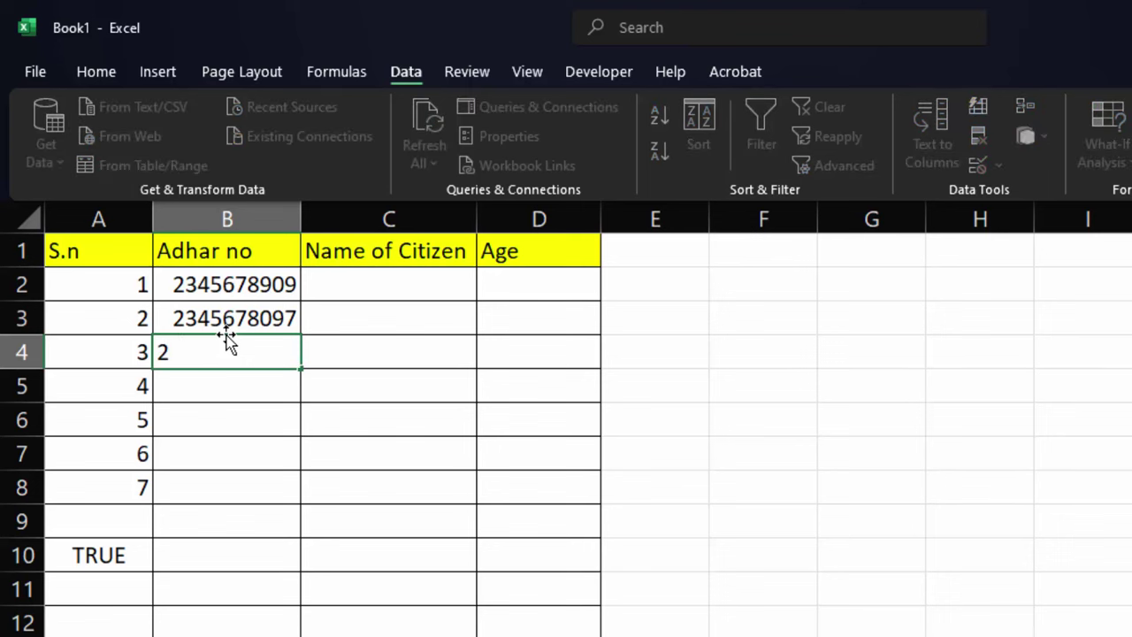
pyautogui.write('345')
pyautogui.write('678')
pyautogui.write('0')
pyautogui.write('97')
pyautogui.press('Return')
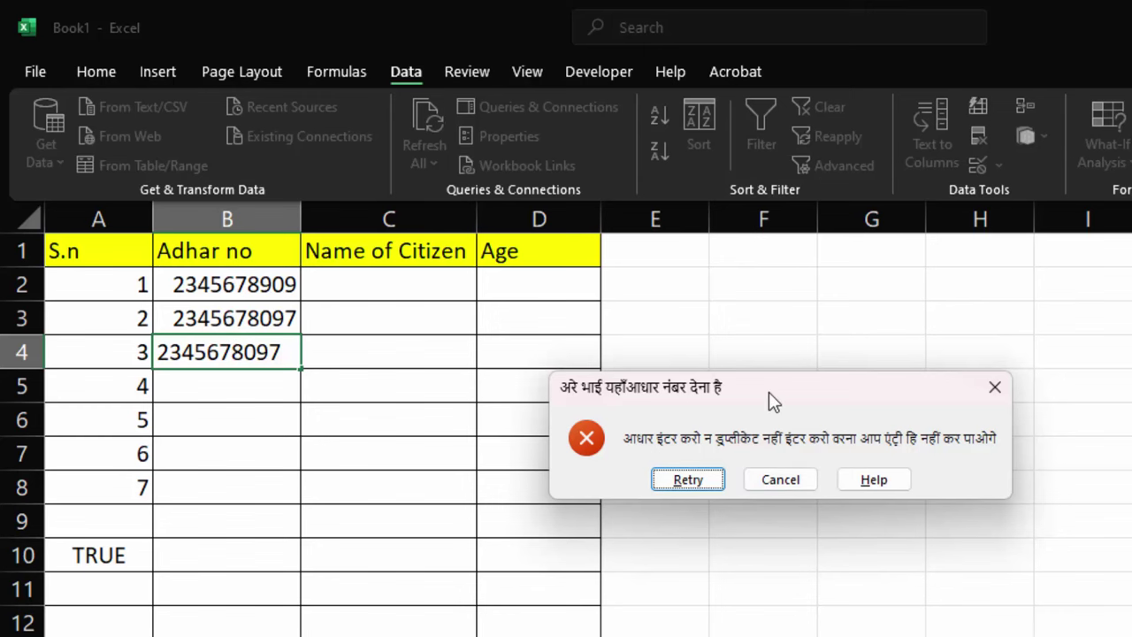
pyautogui.moveTo(769, 399)
pyautogui.mouseDown()
pyautogui.moveTo(566, 422)
pyautogui.moveTo(579, 333)
pyautogui.mouseUp()
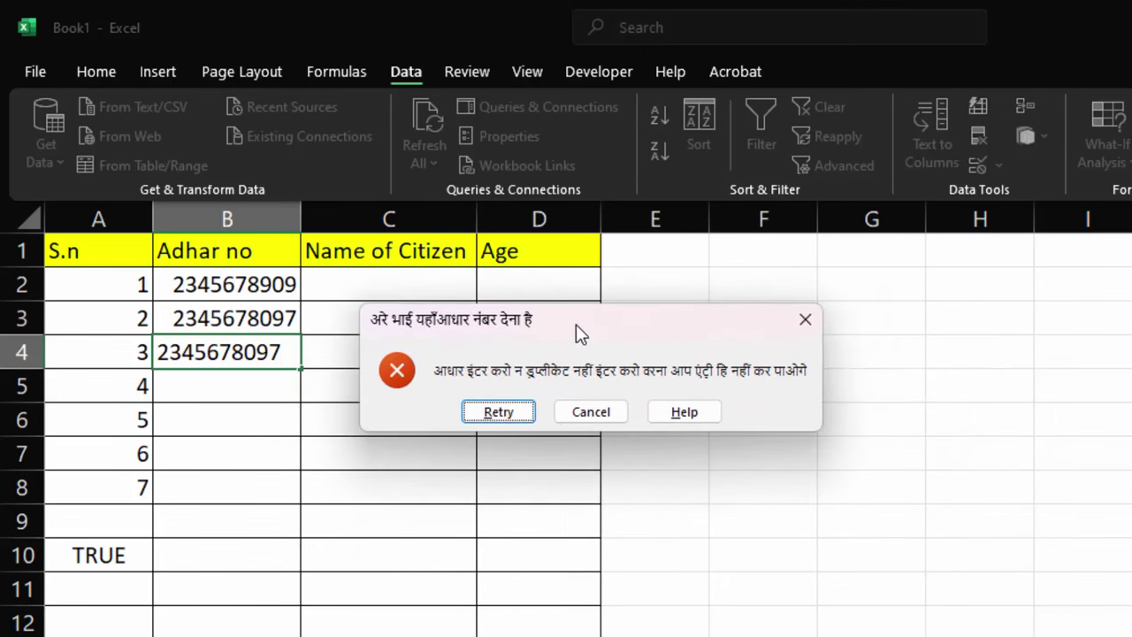
pyautogui.click(580, 410)
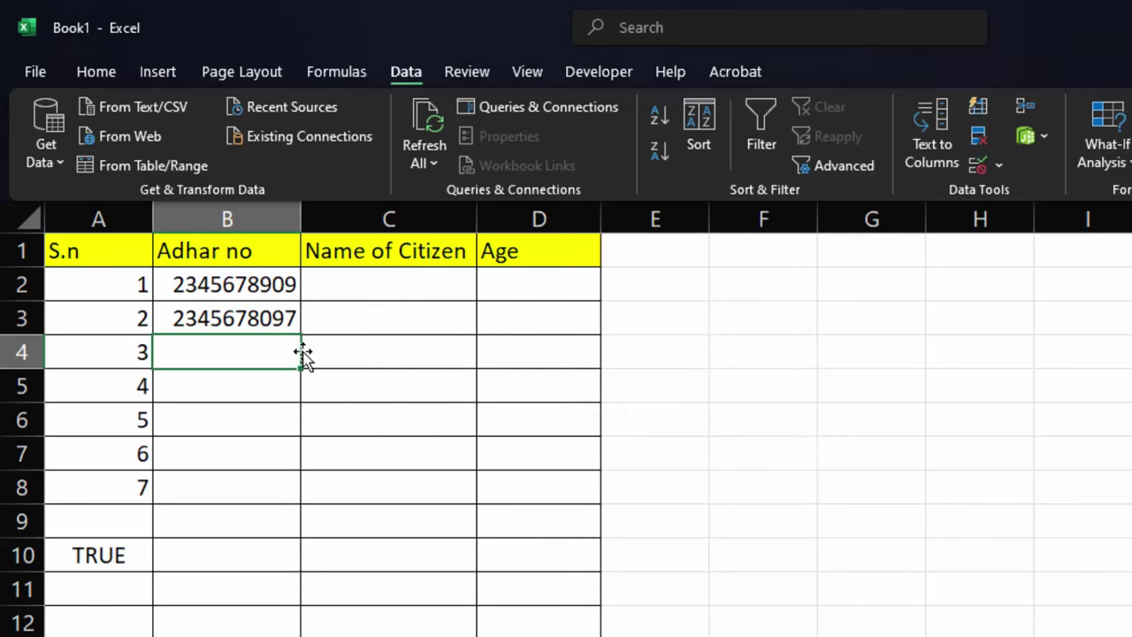
pyautogui.click(241, 314)
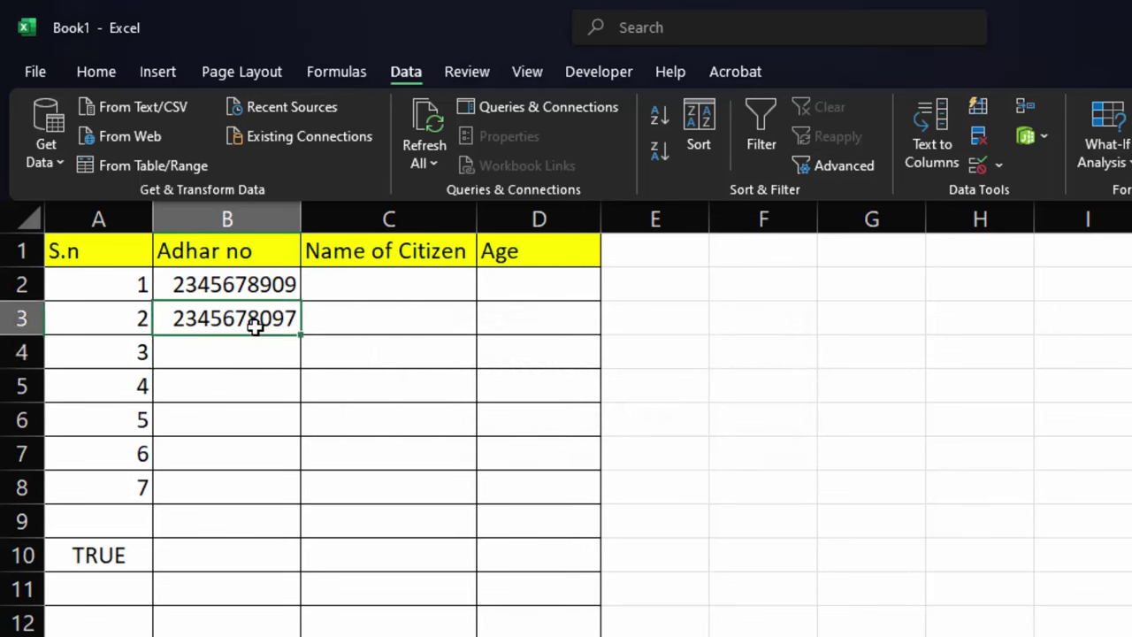
pyautogui.click(365, 282)
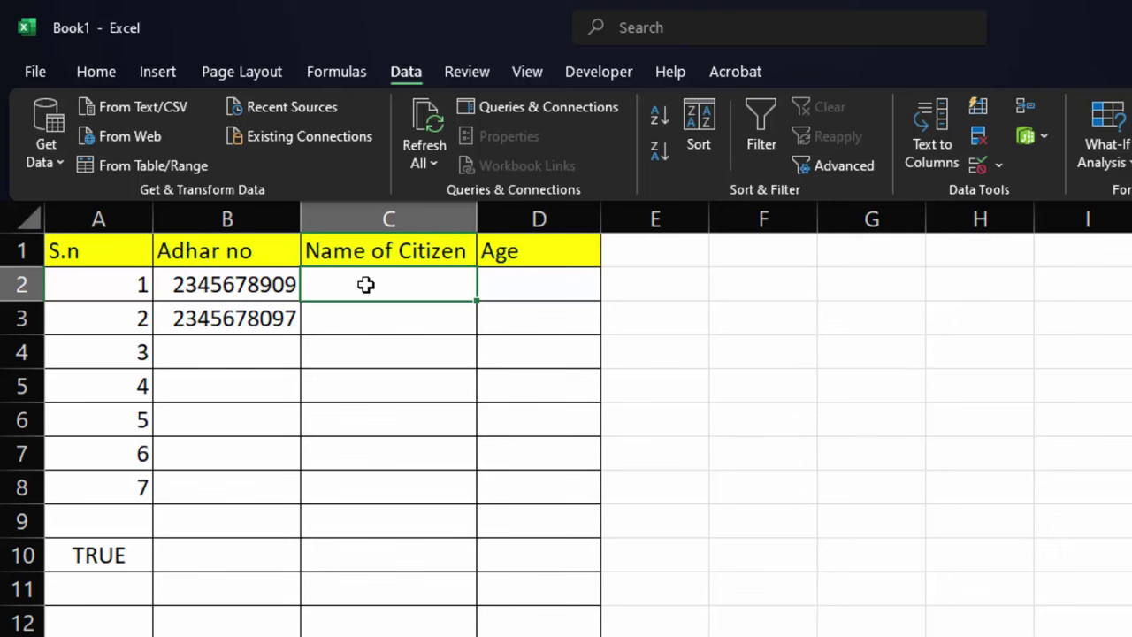
# Step: Select the Name of Citizen column and choose a Custom validation rule
pyautogui.click(389, 220)
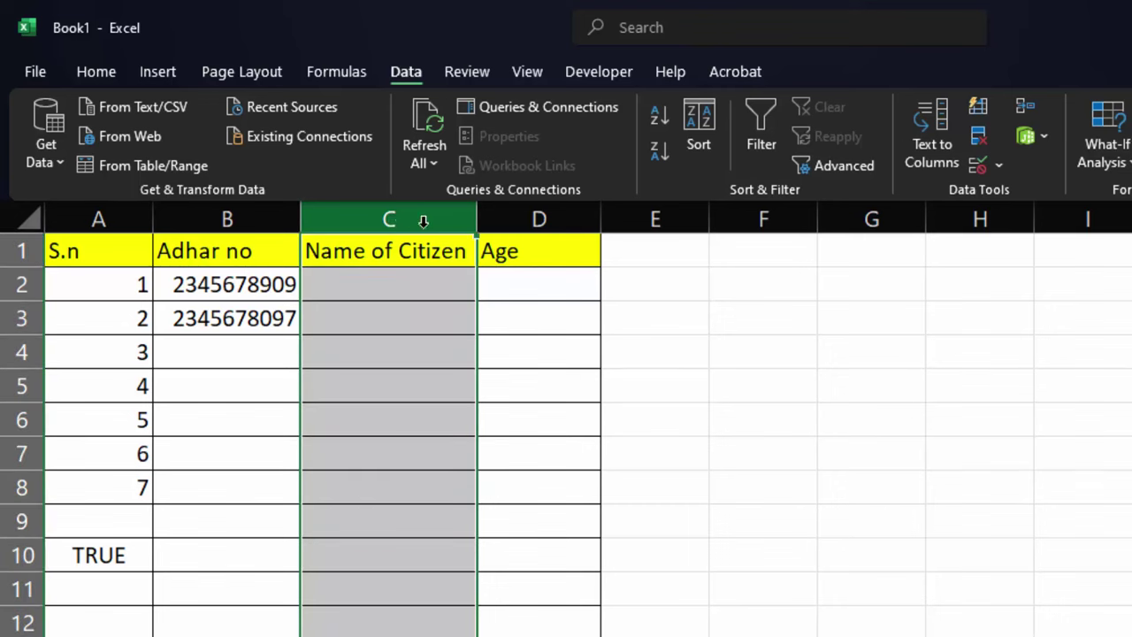
pyautogui.click(998, 163)
pyautogui.click(1031, 194)
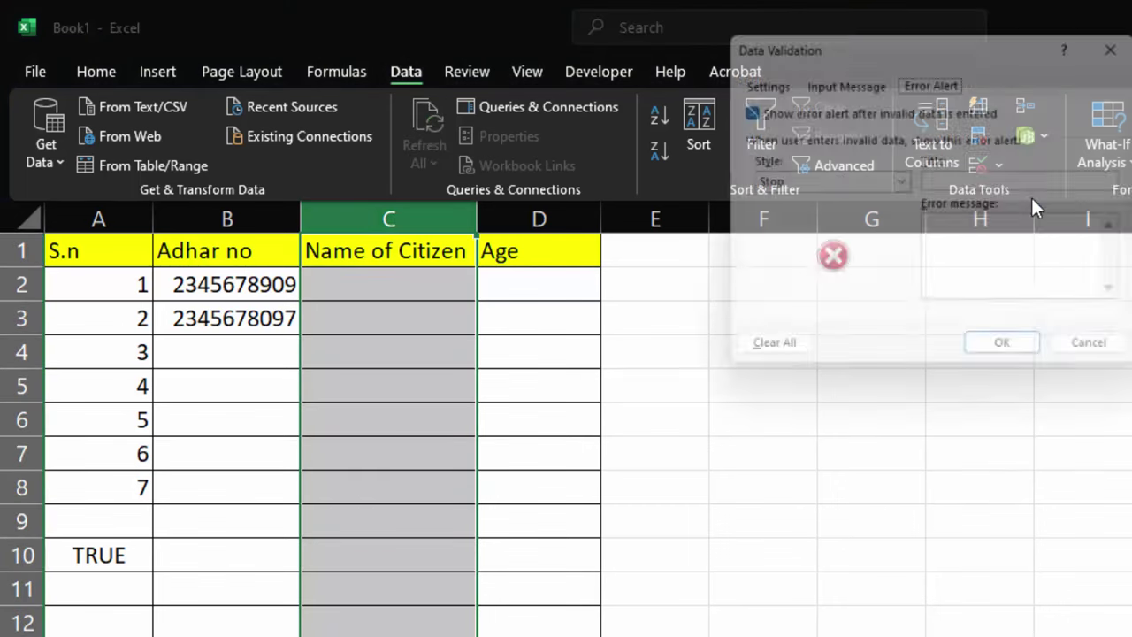
pyautogui.click(756, 77)
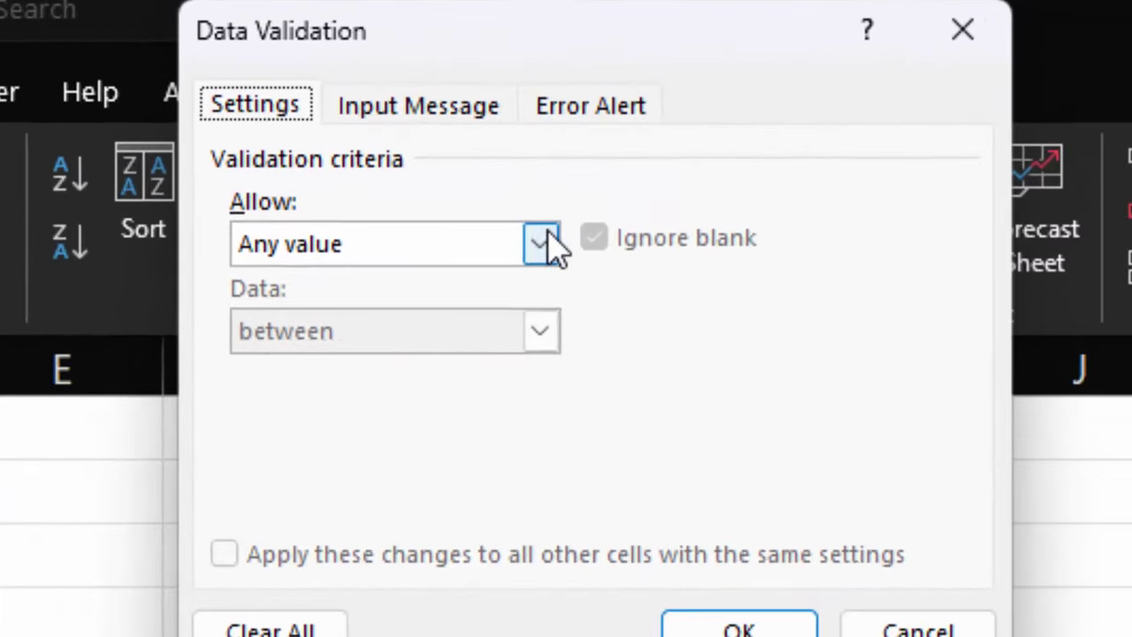
pyautogui.click(541, 244)
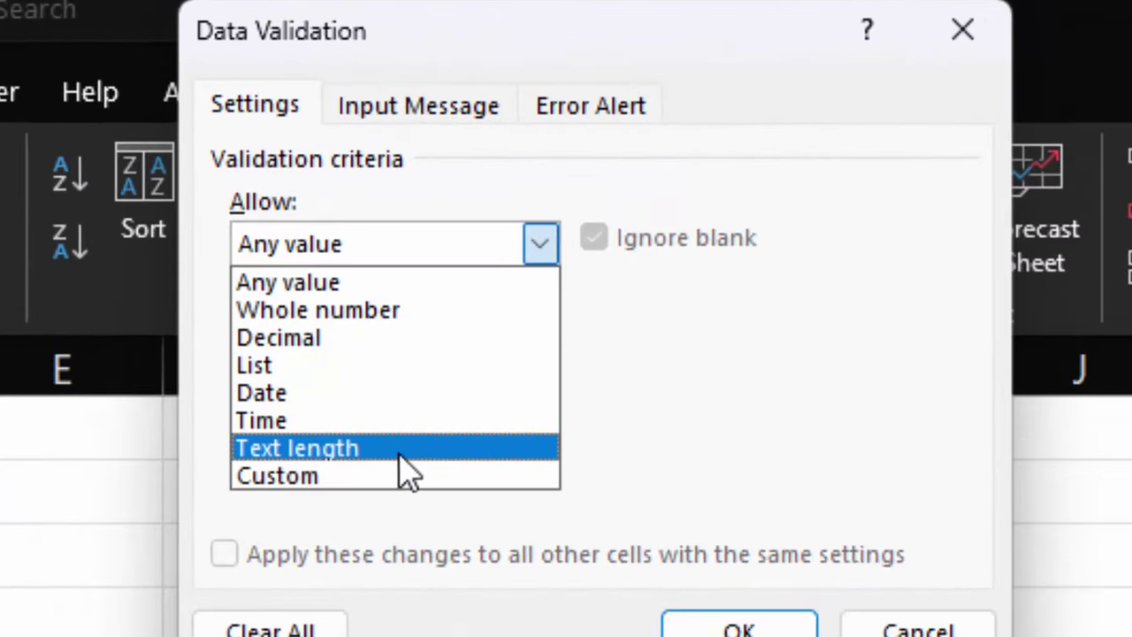
pyautogui.click(404, 477)
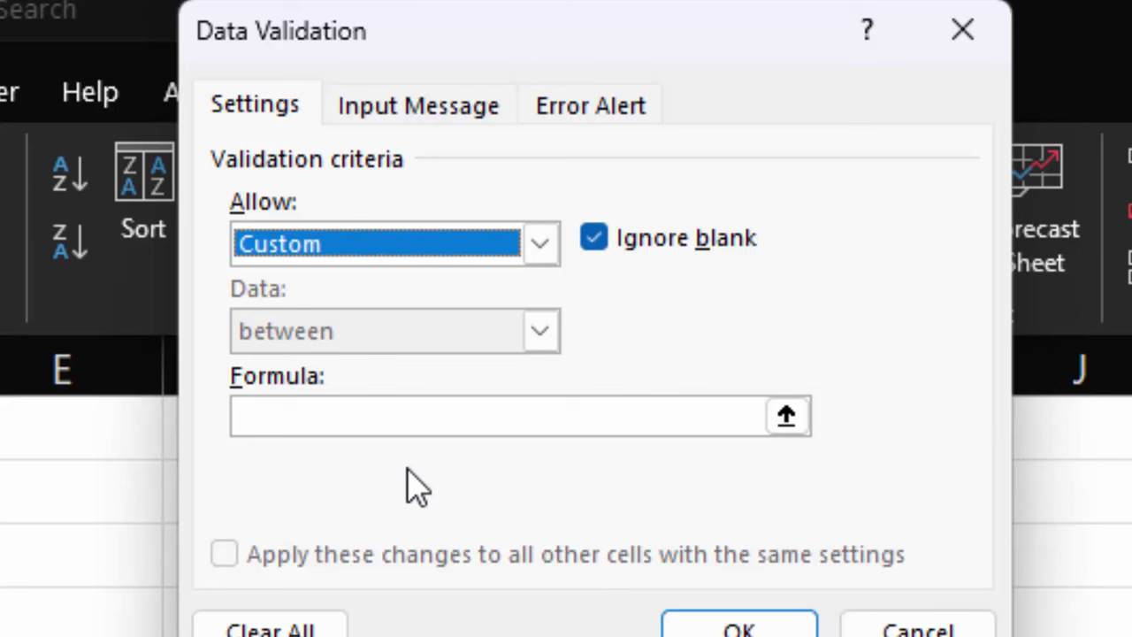
# Step: Enter the formula =istext(C1)=true and apply the rule
pyautogui.click(432, 412)
pyautogui.write('s')
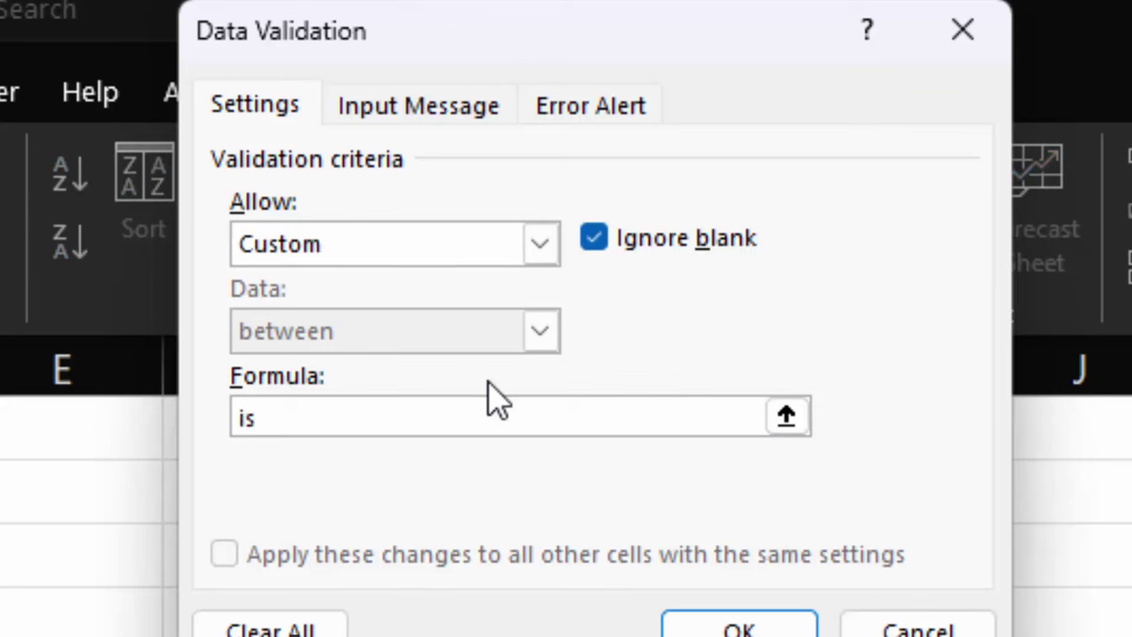
pyautogui.write('text')
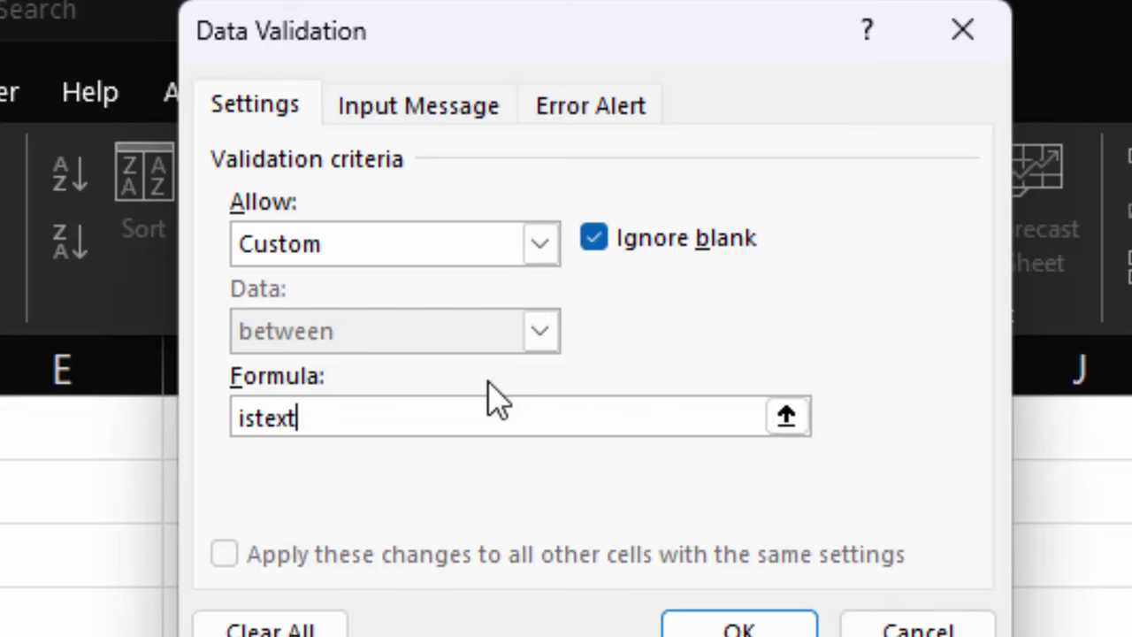
pyautogui.press('BackSpace')
pyautogui.press('BackSpace')
pyautogui.press('BackSpace')
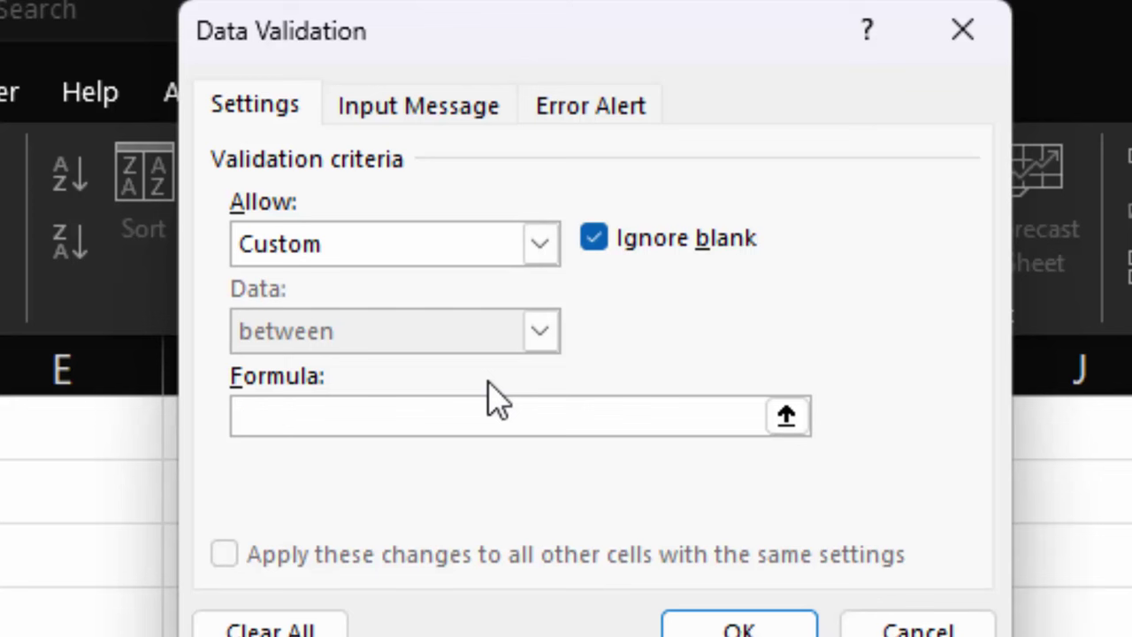
pyautogui.write('iste')
pyautogui.press('BackSpace')
pyautogui.press('BackSpace')
pyautogui.press('BackSpace')
pyautogui.write('i')
pyautogui.write('stex')
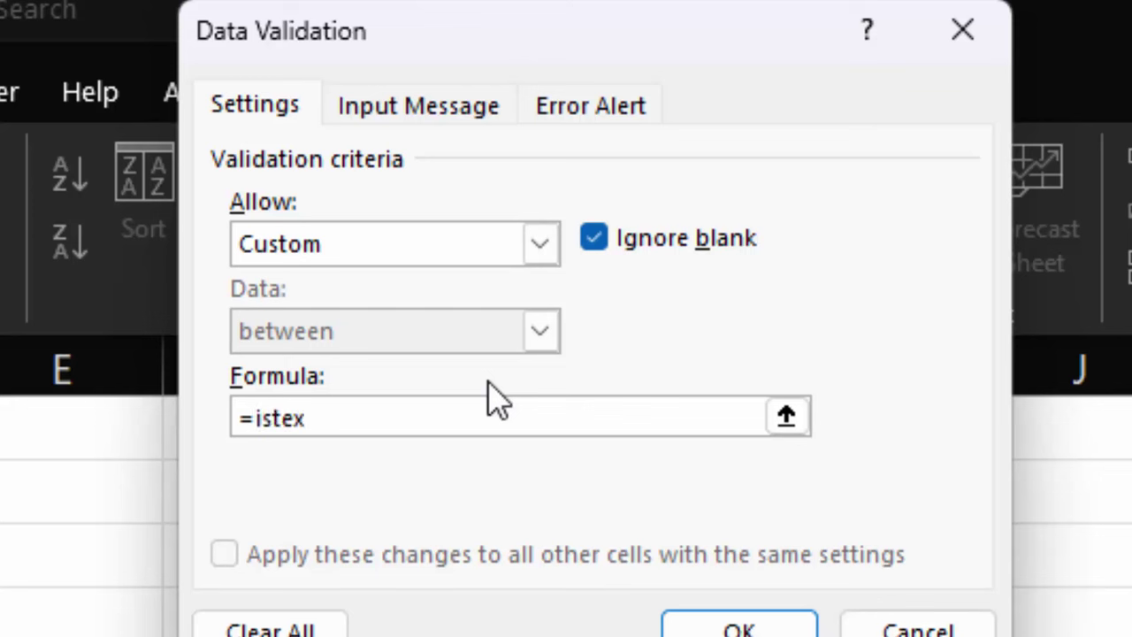
pyautogui.write('t(')
pyautogui.write('C1')
pyautogui.write(')')
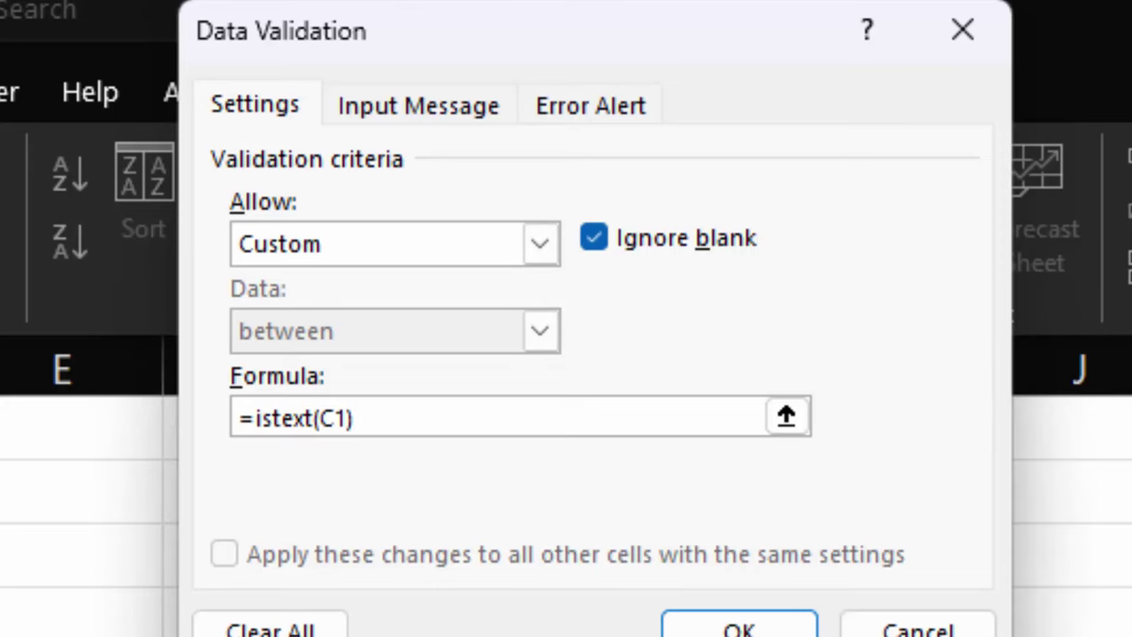
pyautogui.write('=tr')
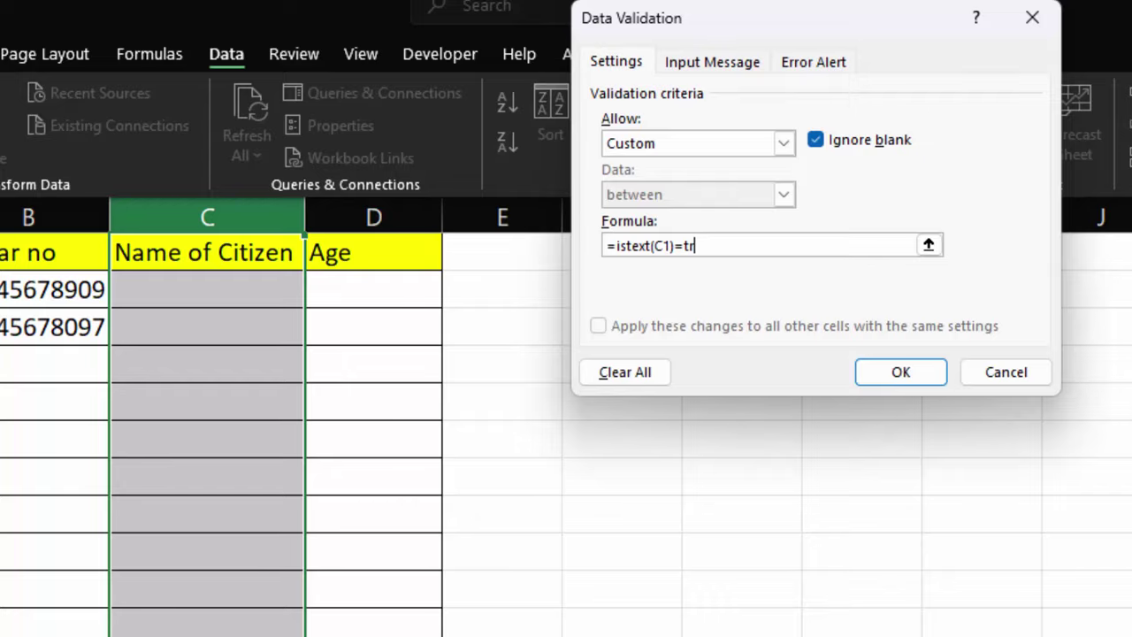
pyautogui.write('ue')
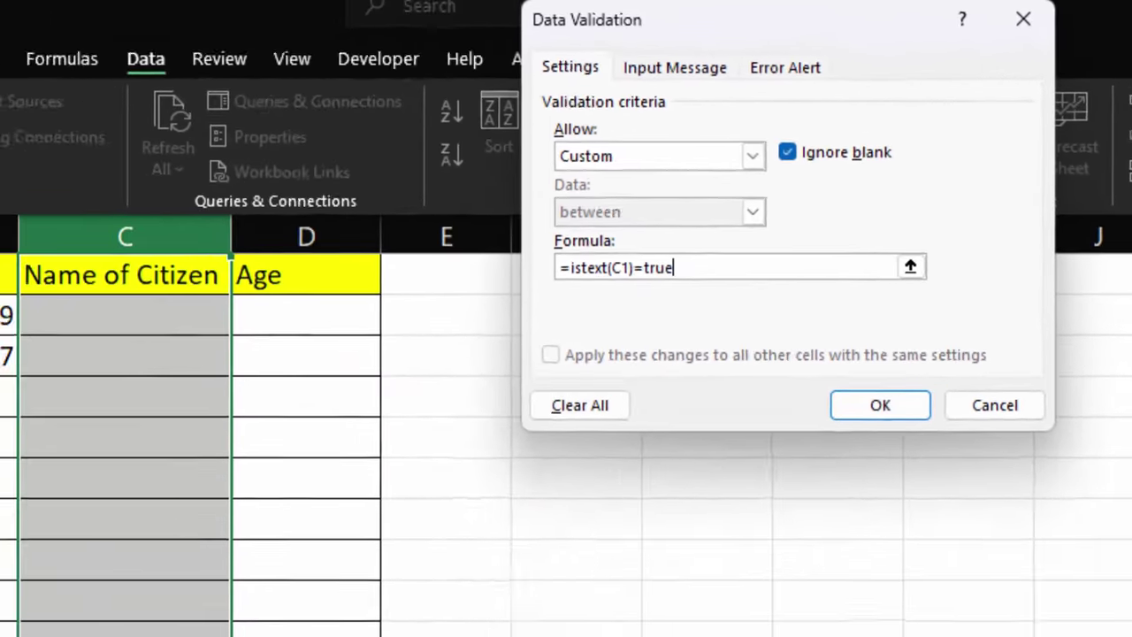
pyautogui.press('Return')
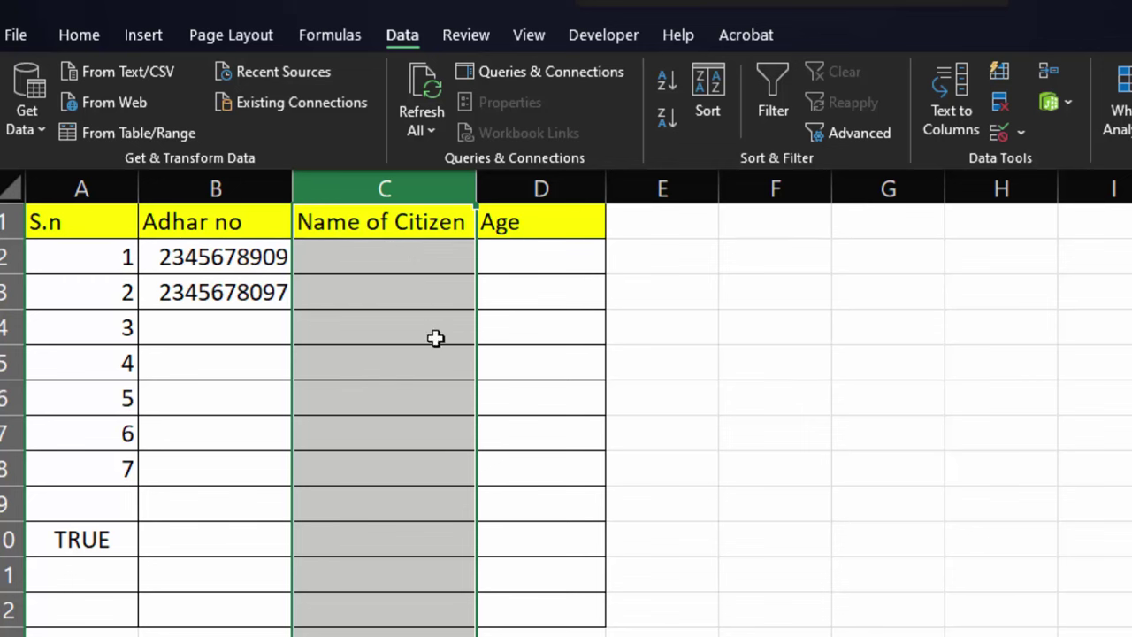
# Step: Close the accidentally opened widgets board and reselect the Name of Citizen column
pyautogui.click(365, 260)
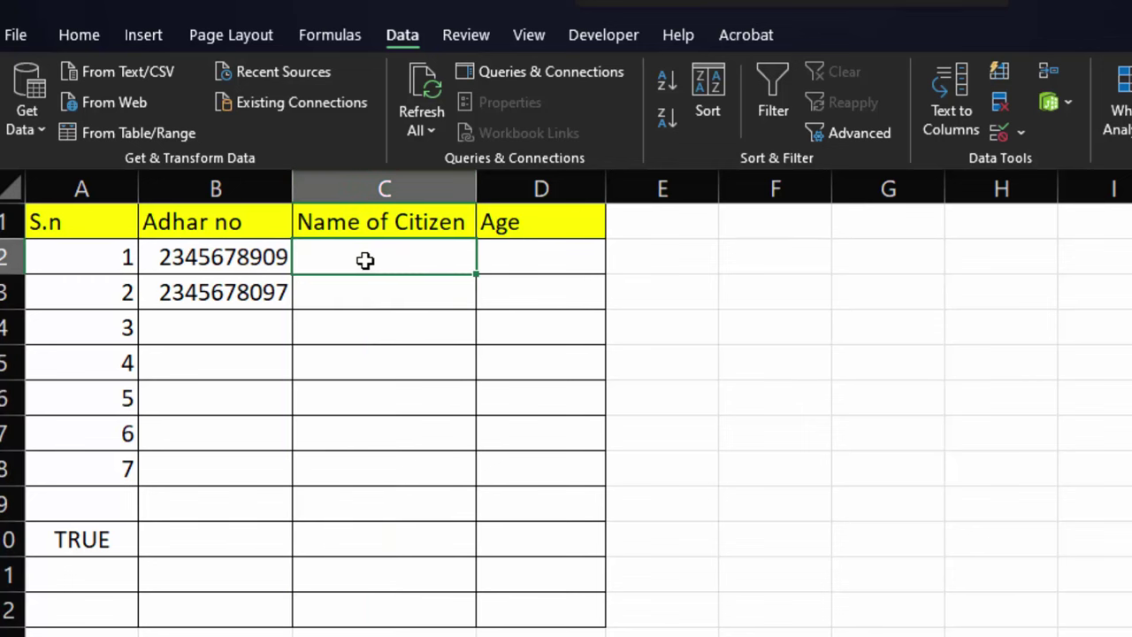
pyautogui.press('super+w')
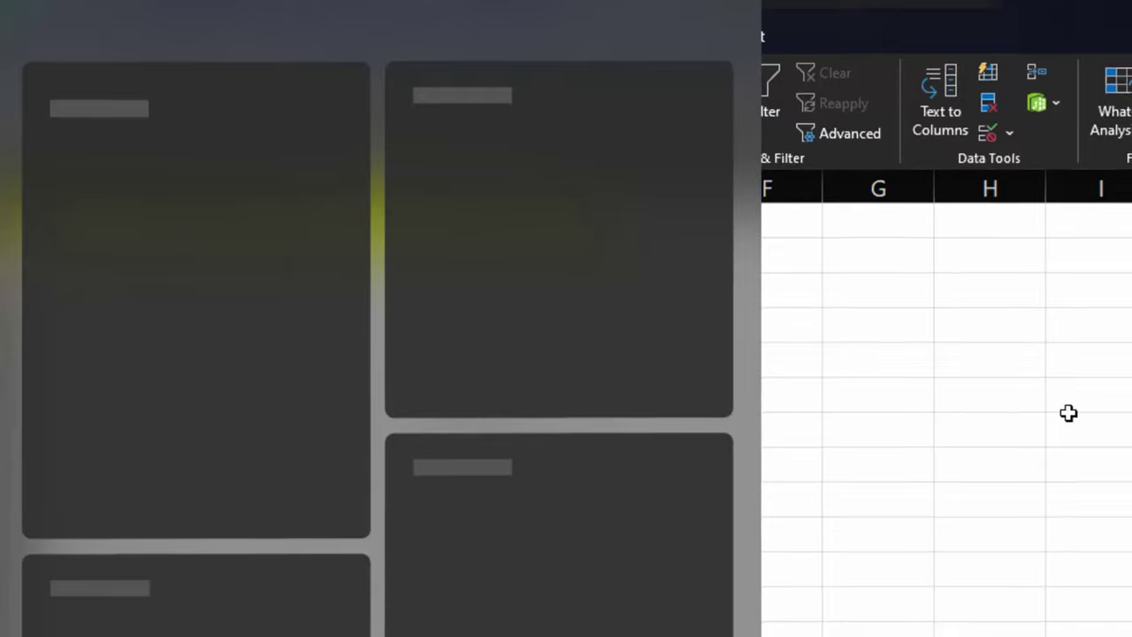
pyautogui.press('Escape')
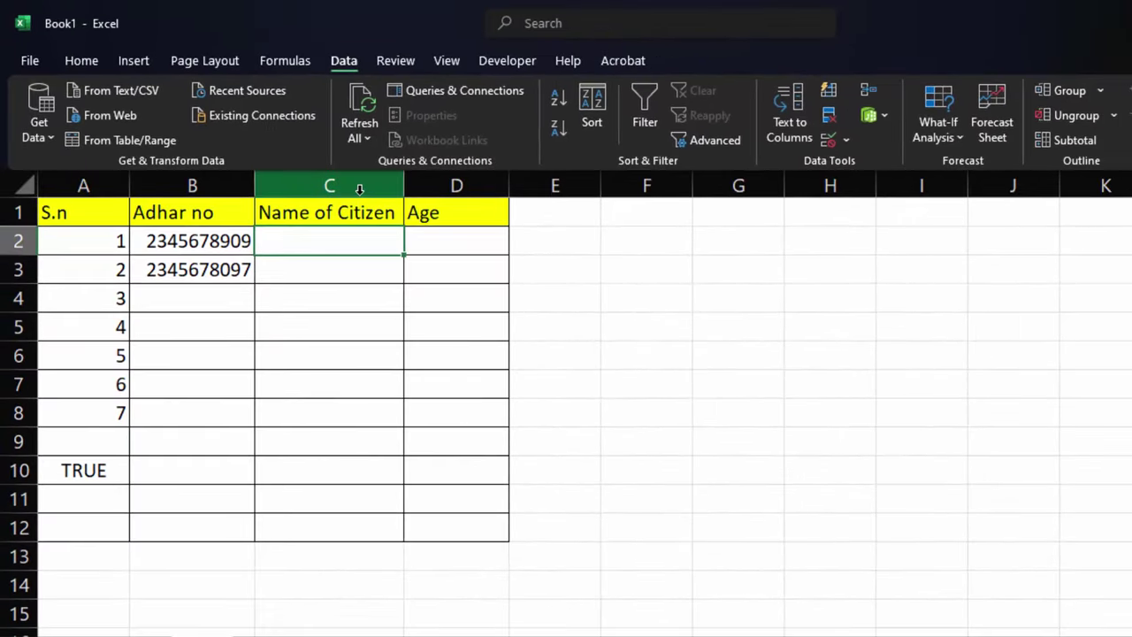
pyautogui.click(359, 188)
# Step: Give the names column's Stop alert the Hindi title यहाँ पर नाम लिखना है
pyautogui.click(847, 140)
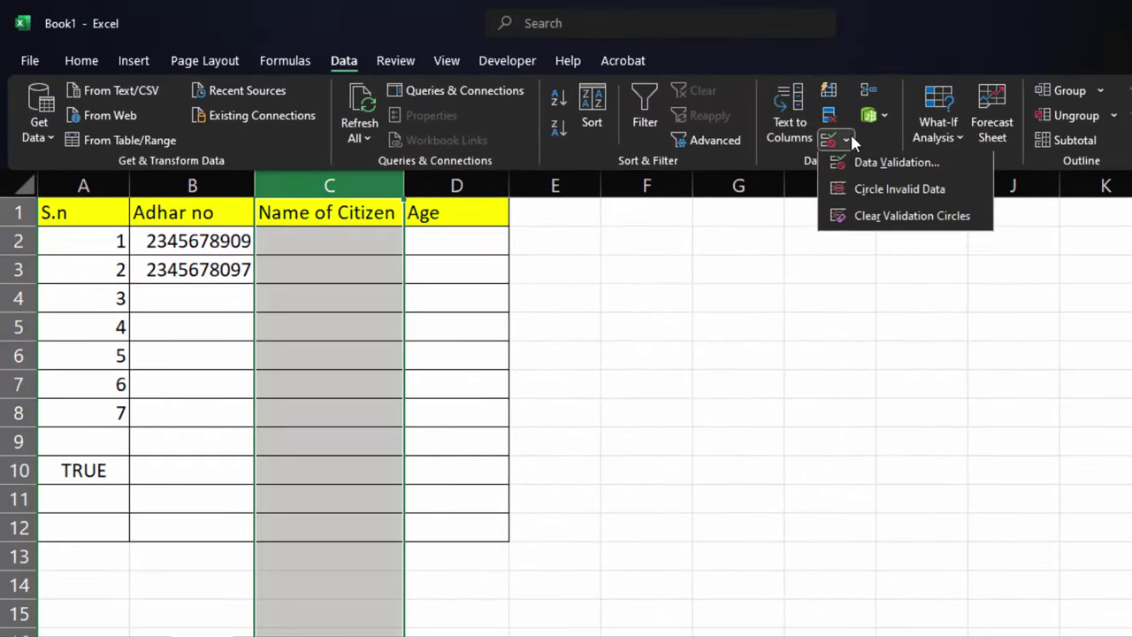
pyautogui.click(893, 162)
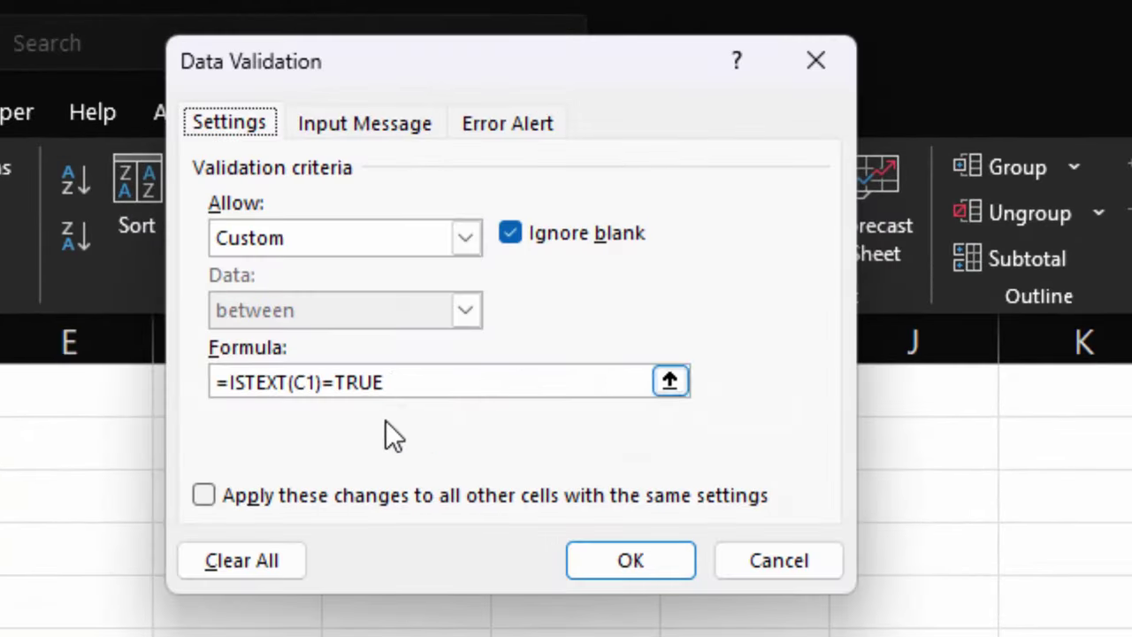
pyautogui.click(520, 125)
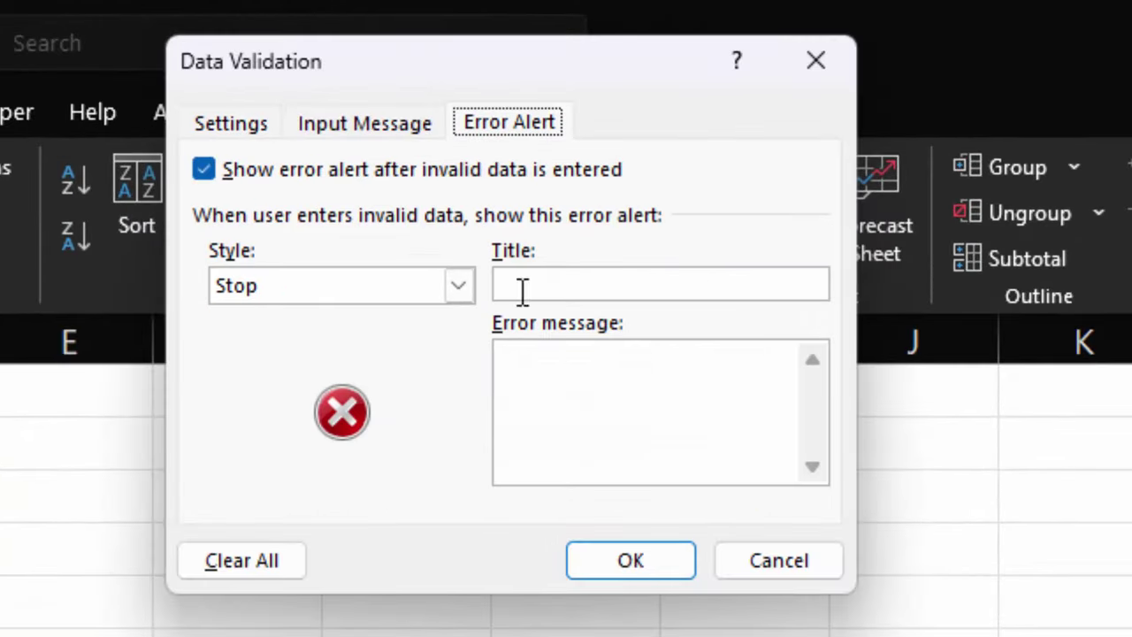
pyautogui.click(571, 284)
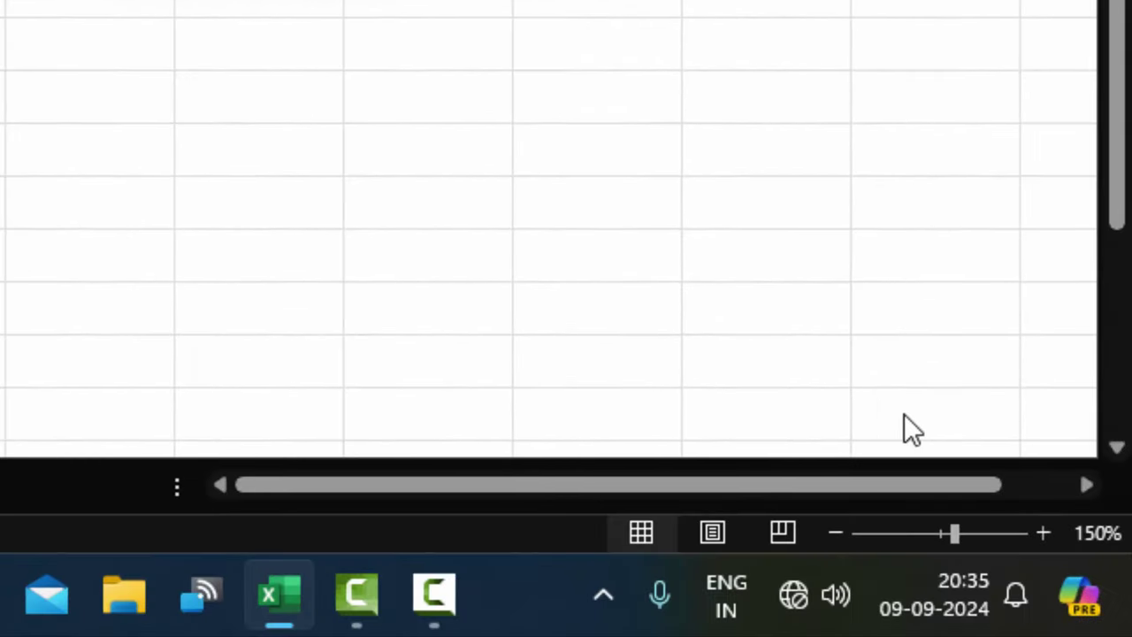
pyautogui.click(730, 593)
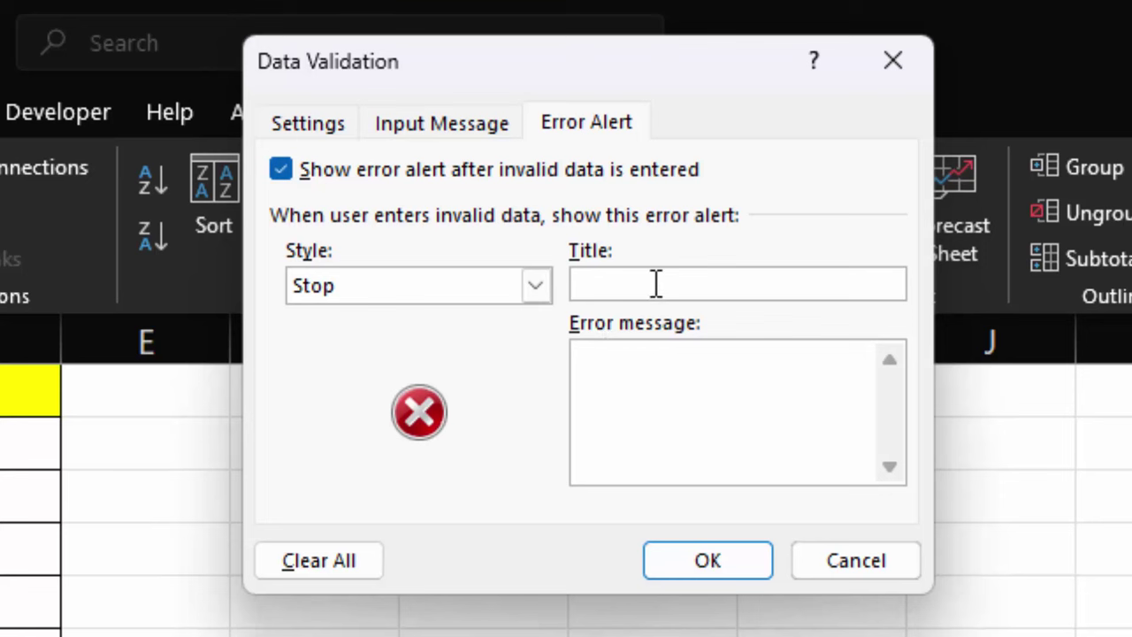
pyautogui.write('yaha')
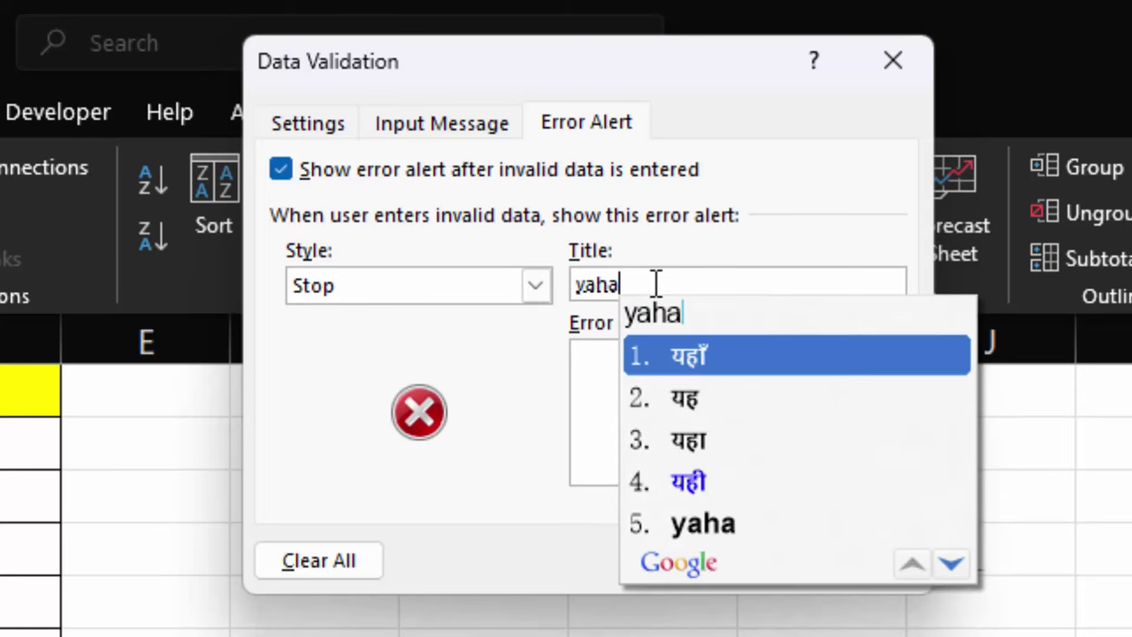
pyautogui.write('n par ')
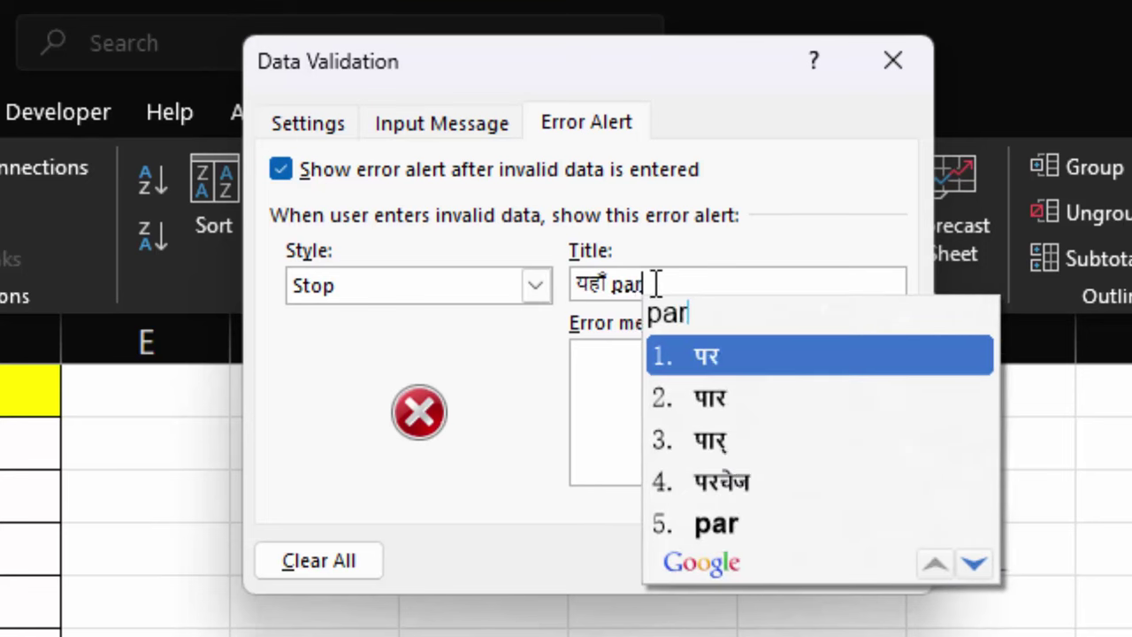
pyautogui.write('a')
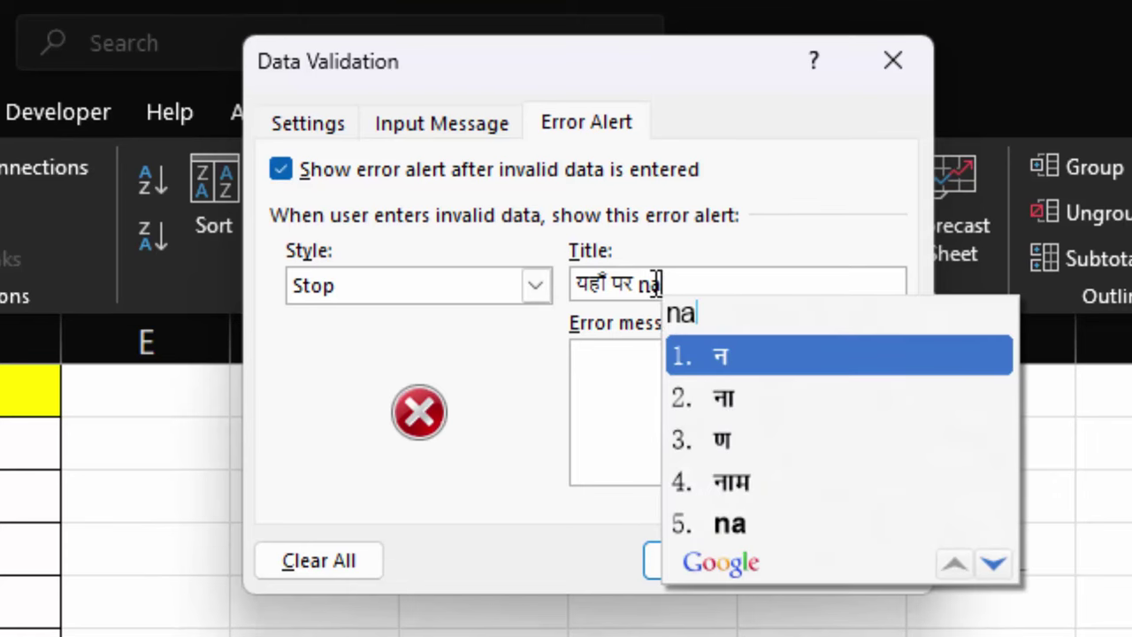
pyautogui.write('am lik')
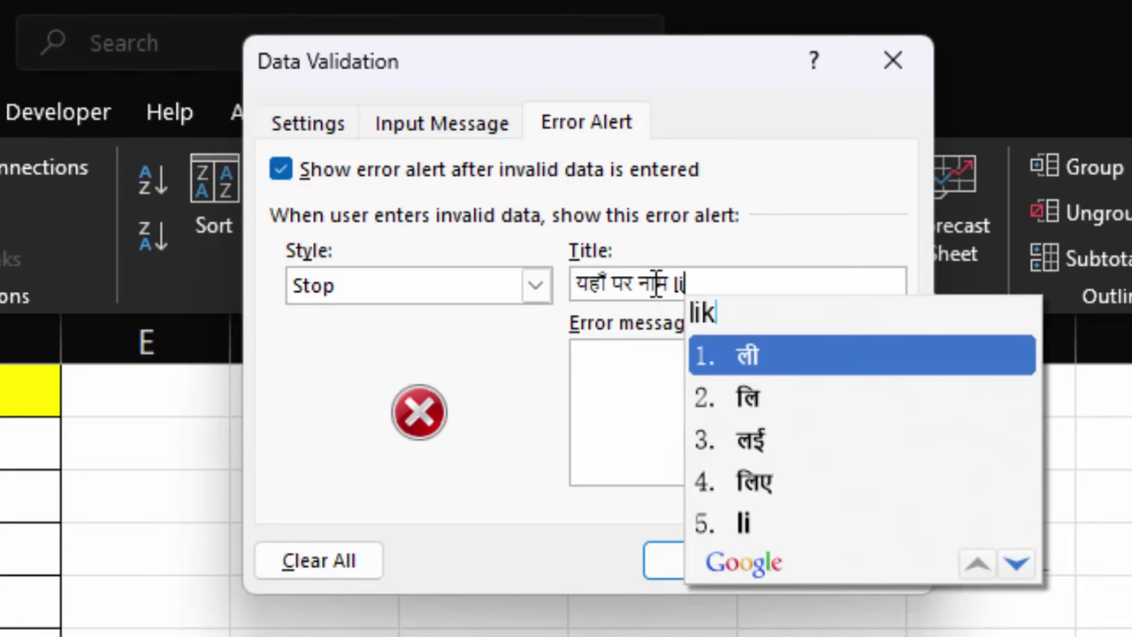
pyautogui.write('hna ha')
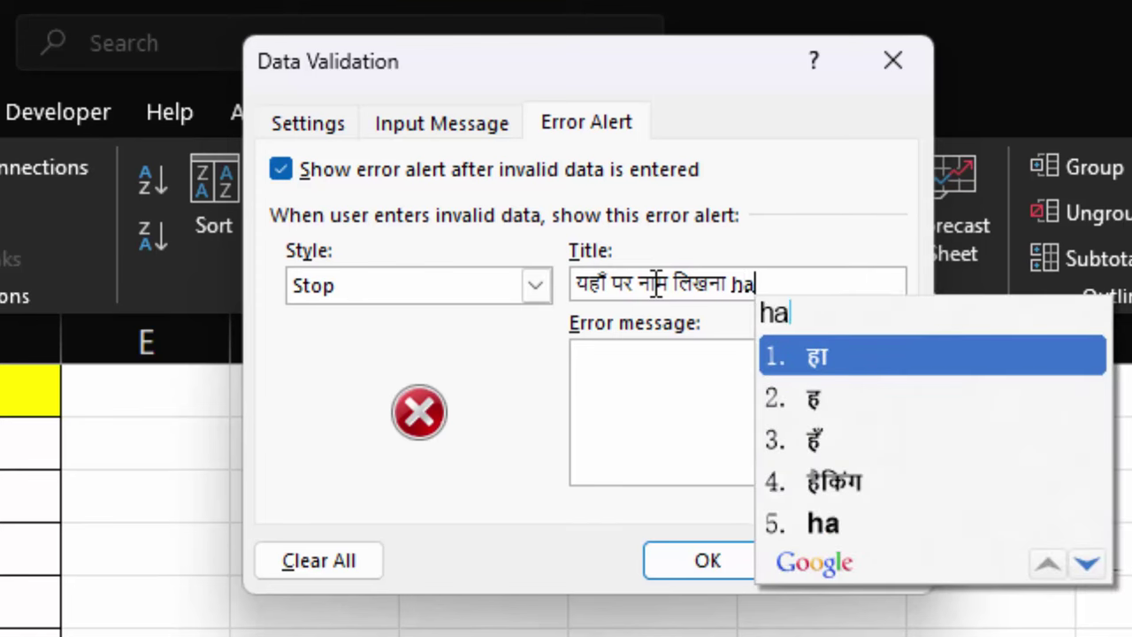
pyautogui.write('i')
pyautogui.press('Down')
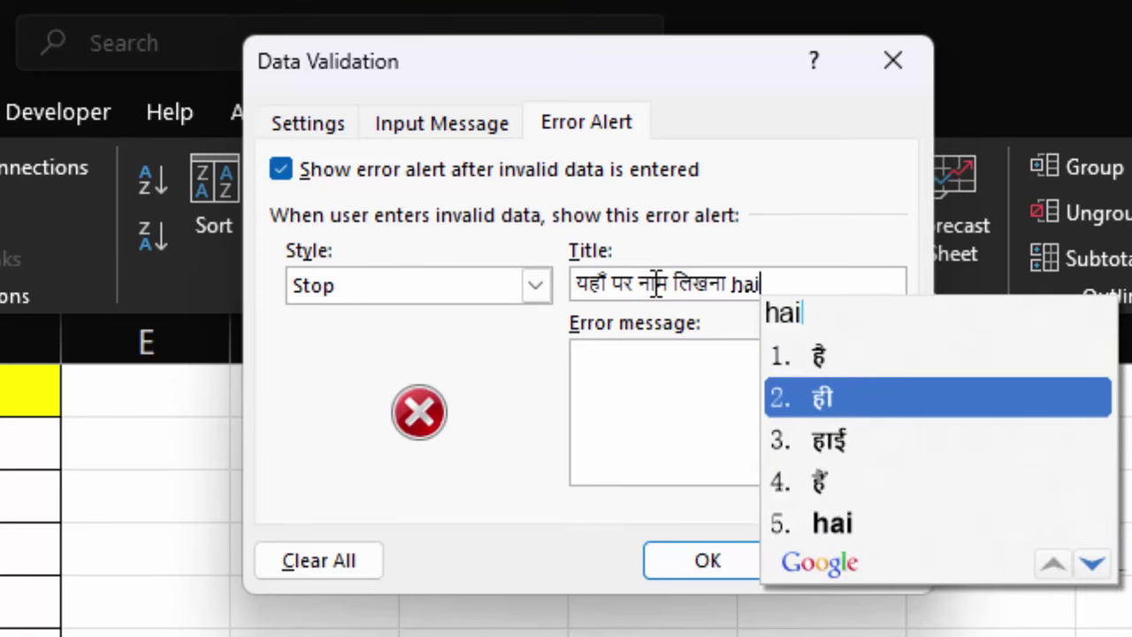
pyautogui.click(835, 354)
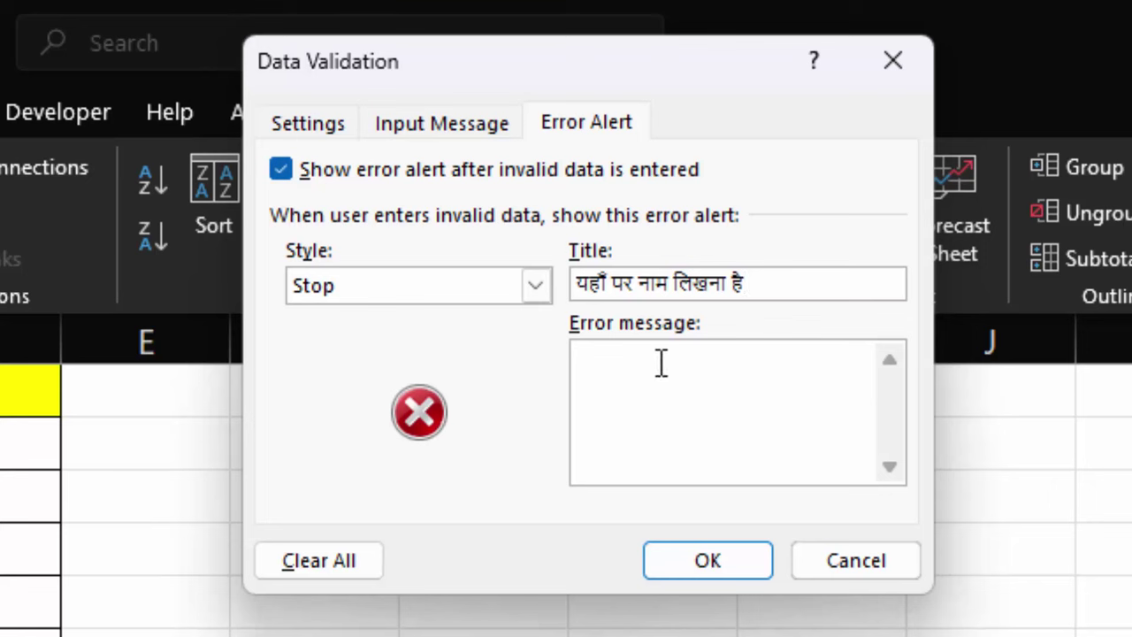
# Step: Add a Hindi error message asking users to write only a name, and apply
pyautogui.write('to ')
pyautogui.write('ya')
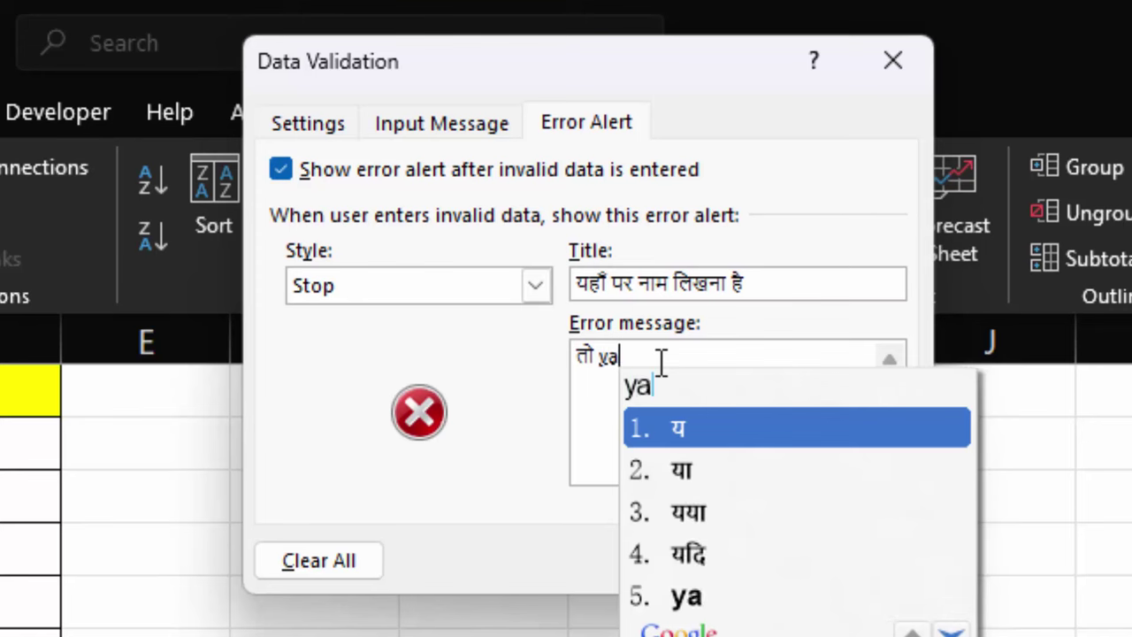
pyautogui.write('hab')
pyautogui.press('BackSpace')
pyautogui.write('n ')
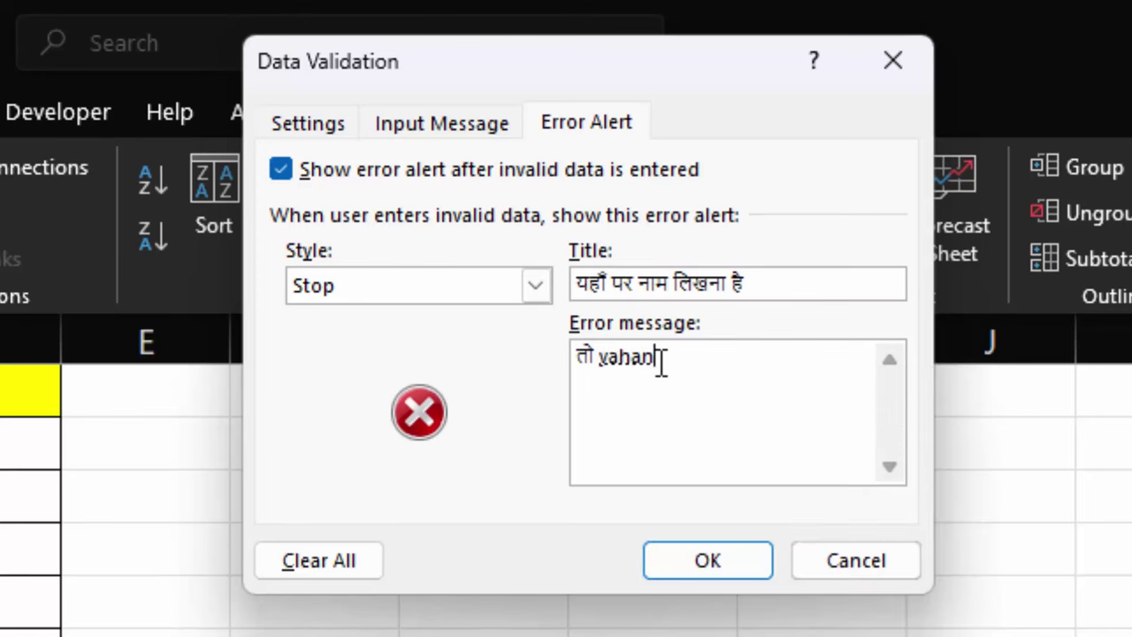
pyautogui.write('nam ')
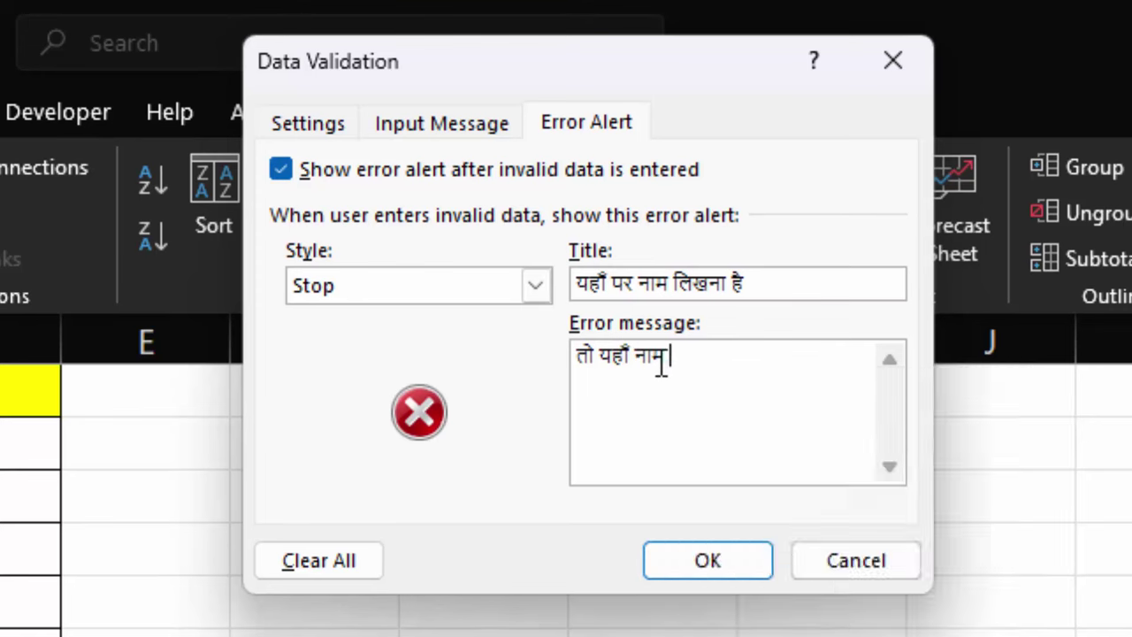
pyautogui.write('hi')
pyautogui.write(' l')
pyautogui.write('ikh')
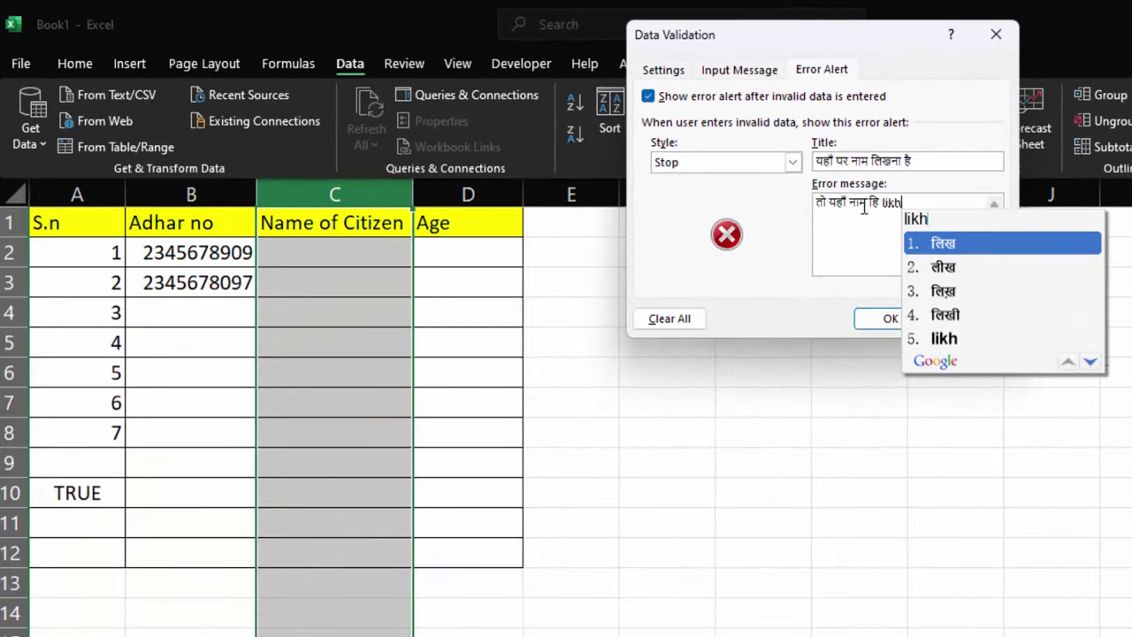
pyautogui.write('o')
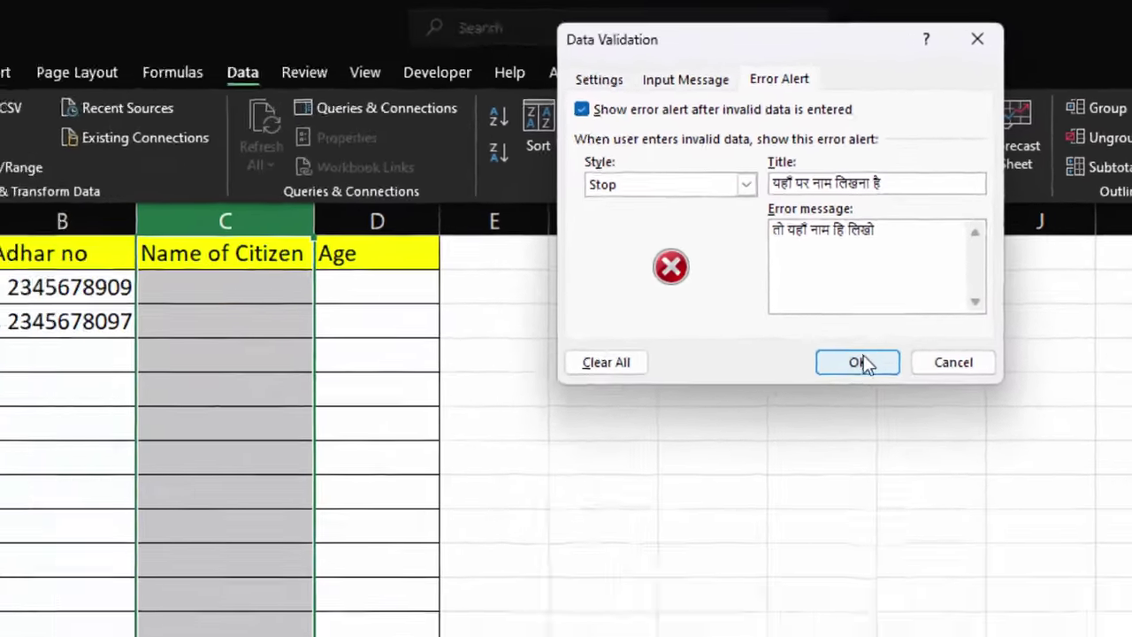
pyautogui.click(863, 362)
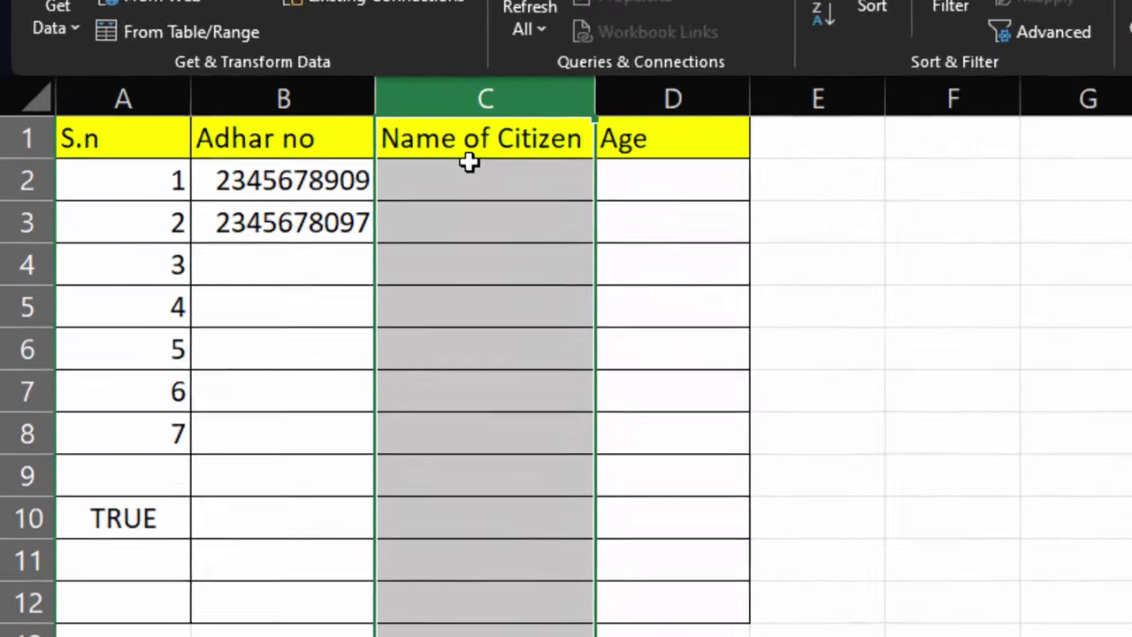
# Step: Clear stray digits from C2 and switch the keyboard back to English input
pyautogui.click(329, 252)
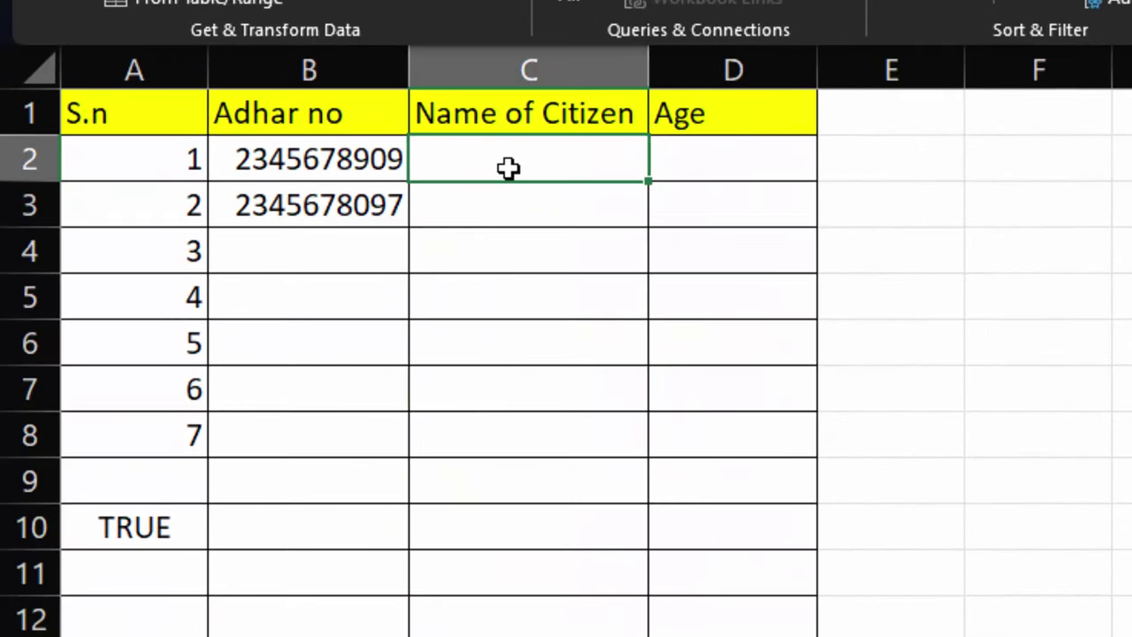
pyautogui.write('6768')
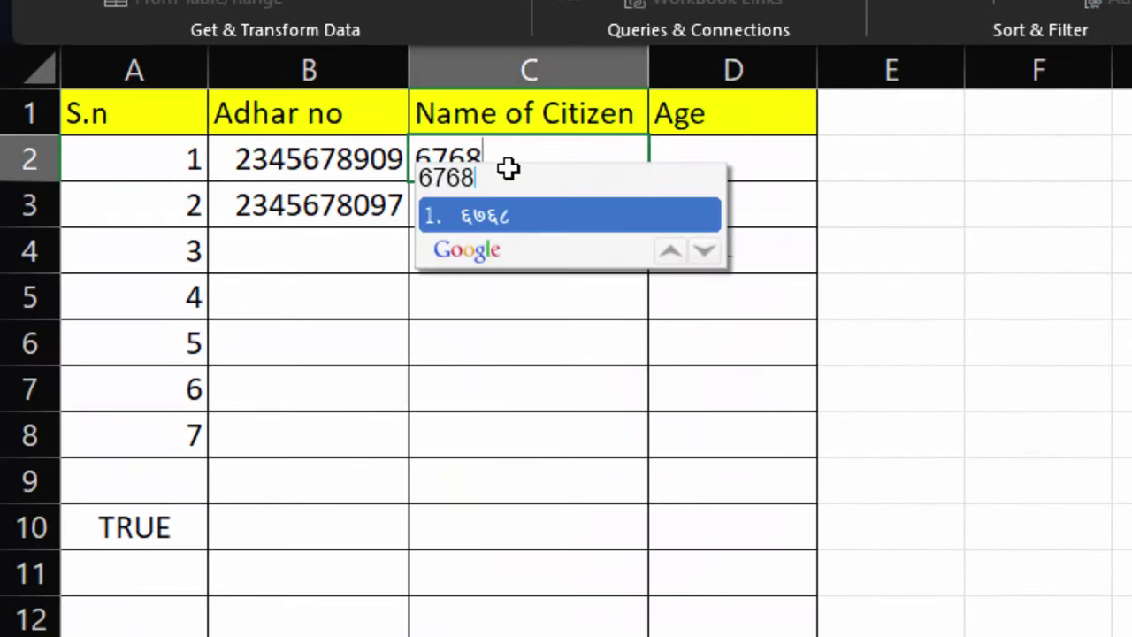
pyautogui.press('BackSpace')
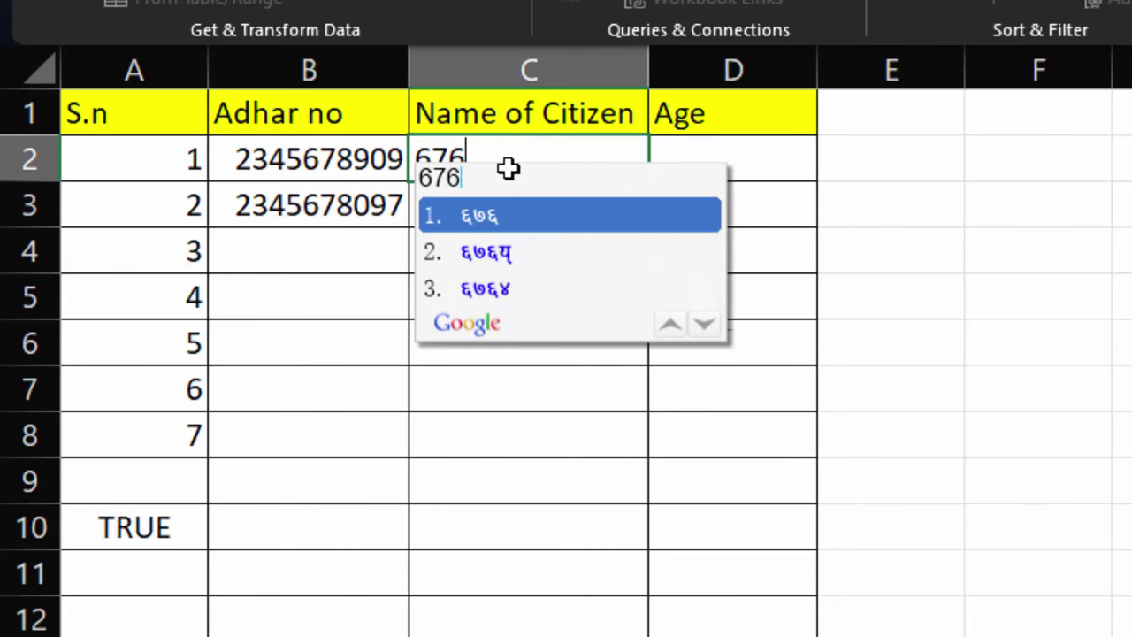
pyautogui.press('BackSpace')
pyautogui.press('BackSpace')
pyautogui.press('BackSpace')
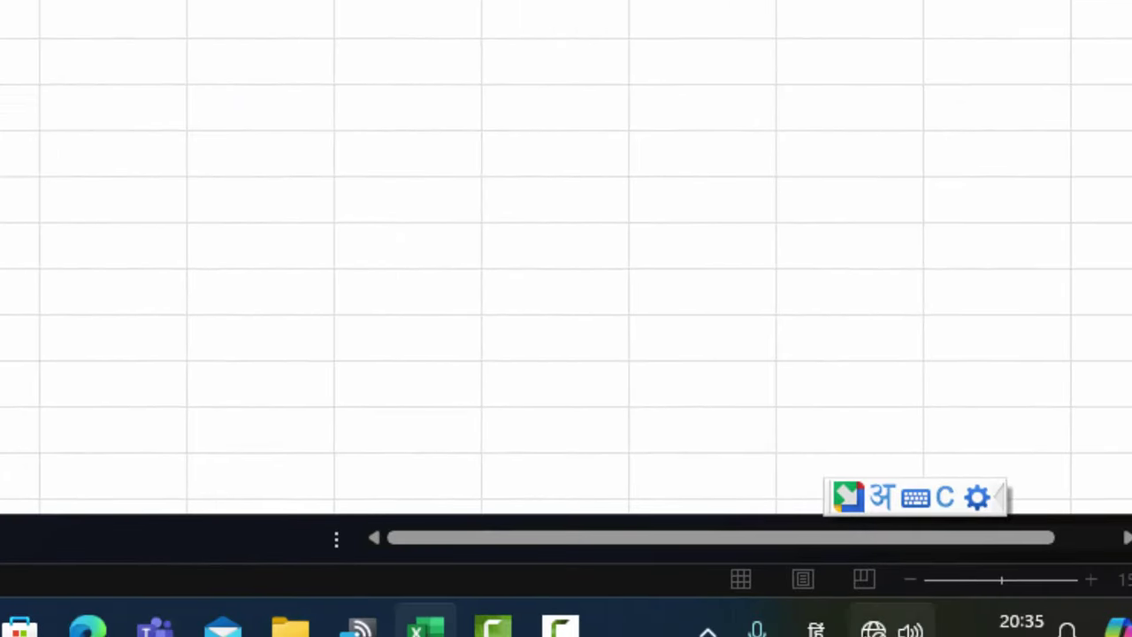
pyautogui.click(815, 628)
pyautogui.click(965, 254)
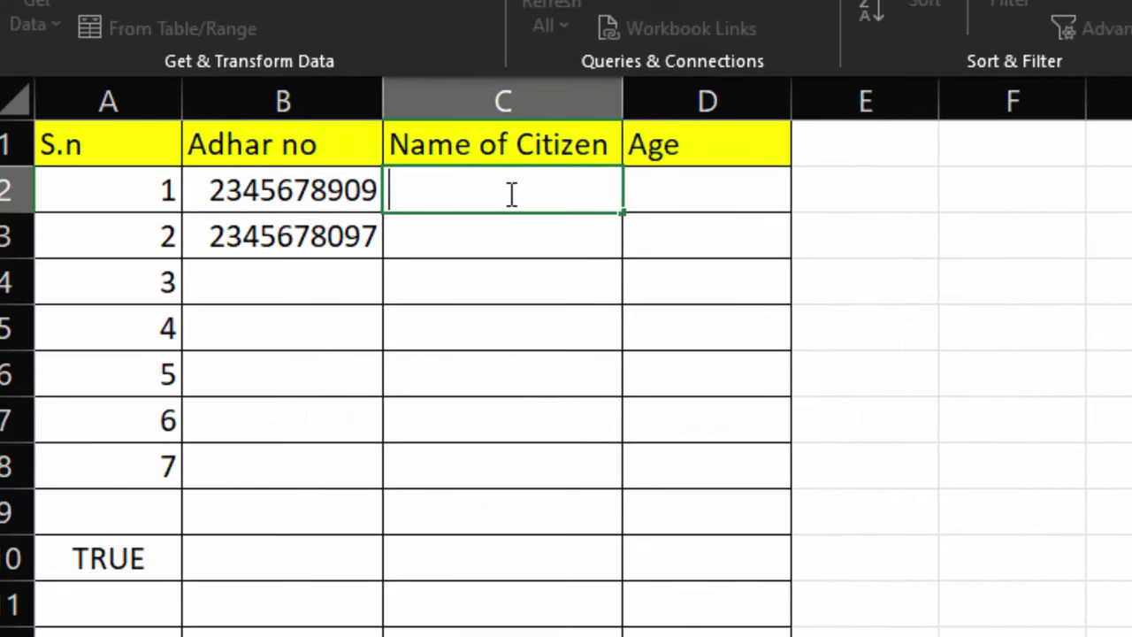
# Step: Confirm 575758 is rejected in C2, then enter a citizen's name there instead
pyautogui.write('575')
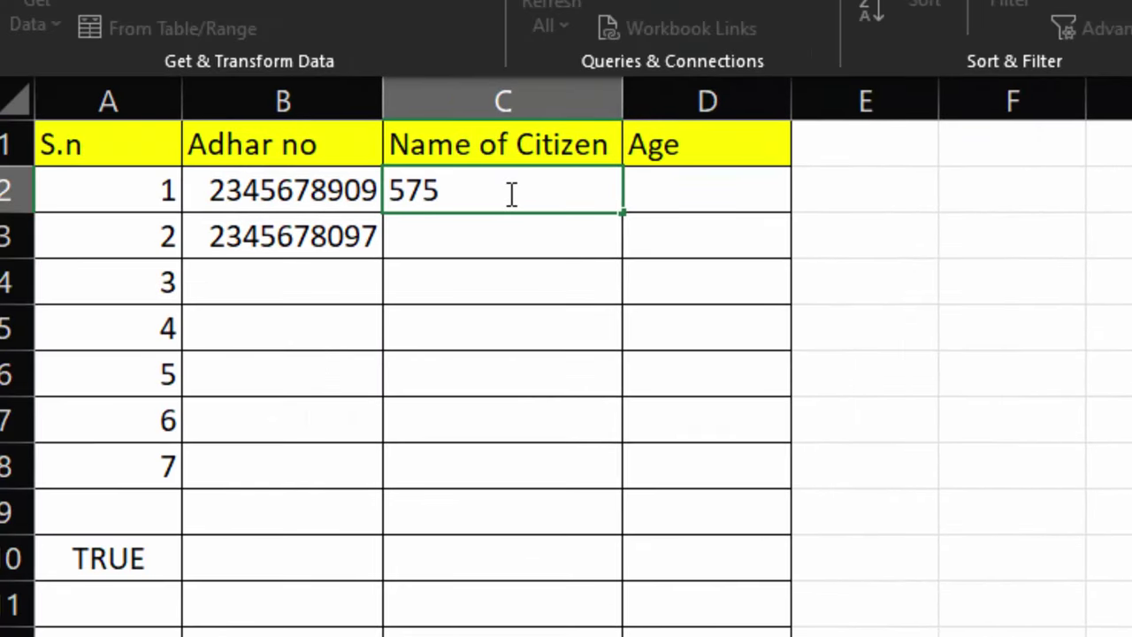
pyautogui.write('758')
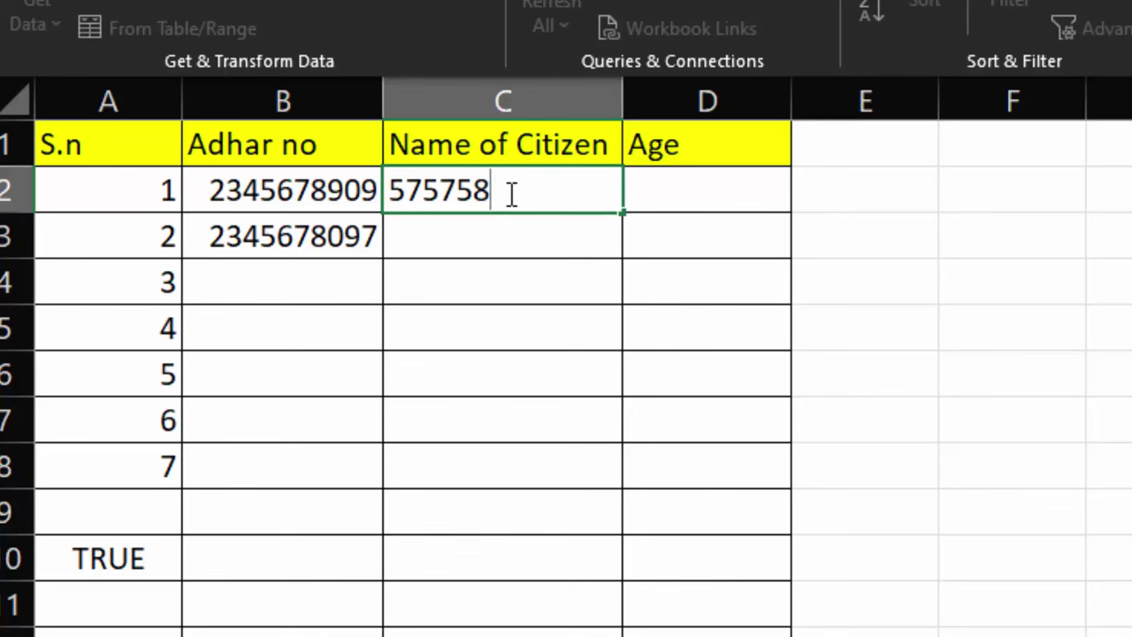
pyautogui.press('Return')
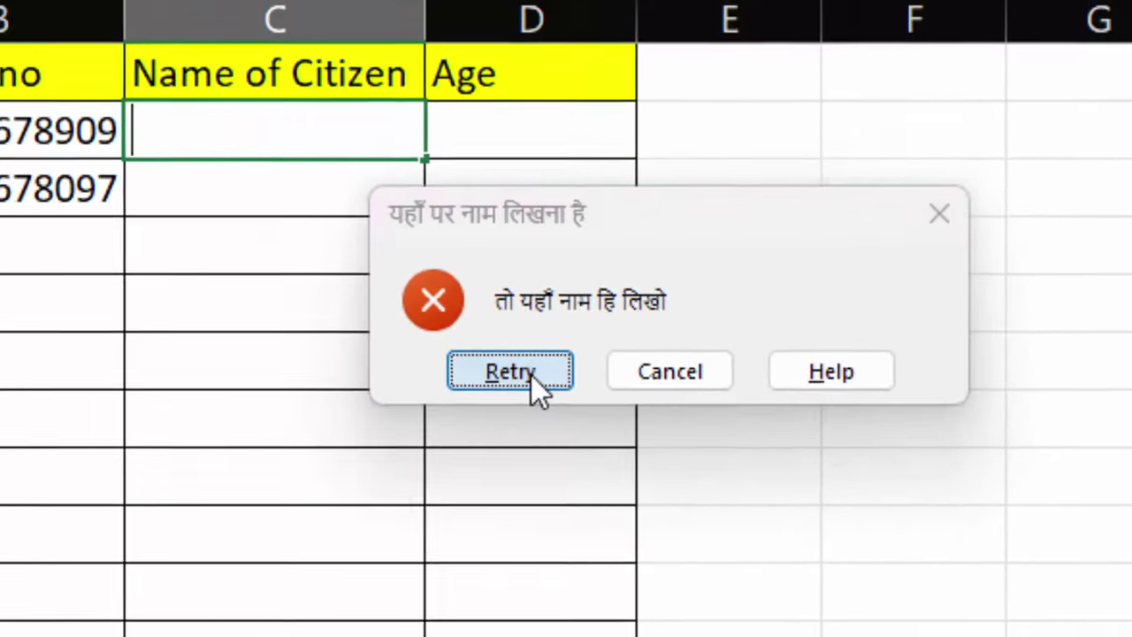
pyautogui.click(436, 382)
pyautogui.press('BackSpace')
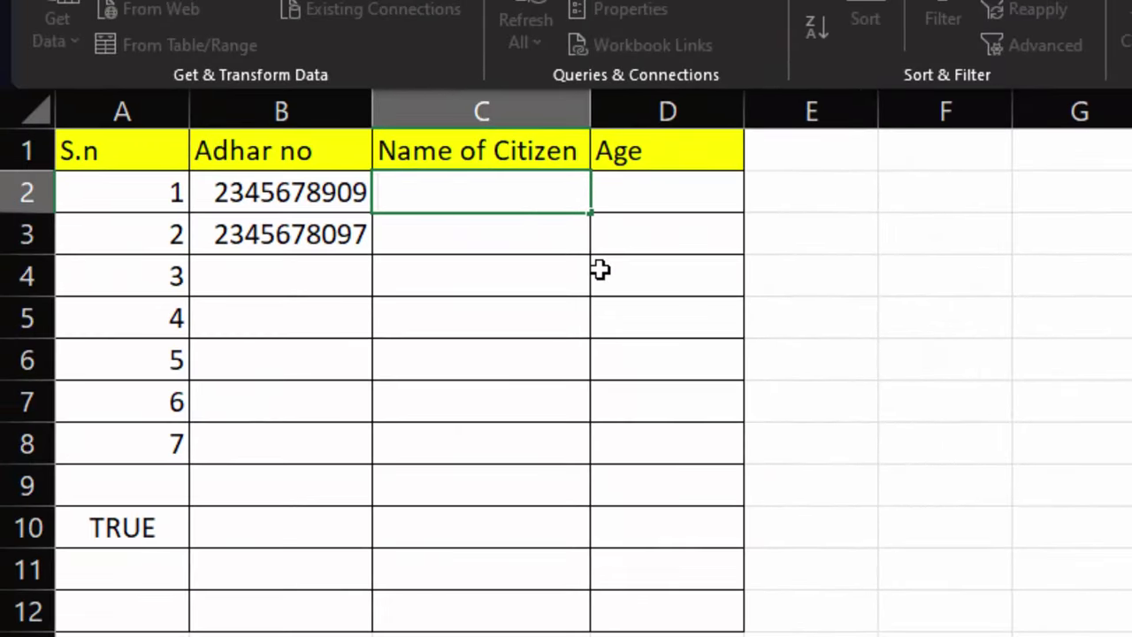
pyautogui.write('Avanis')
pyautogui.write('h')
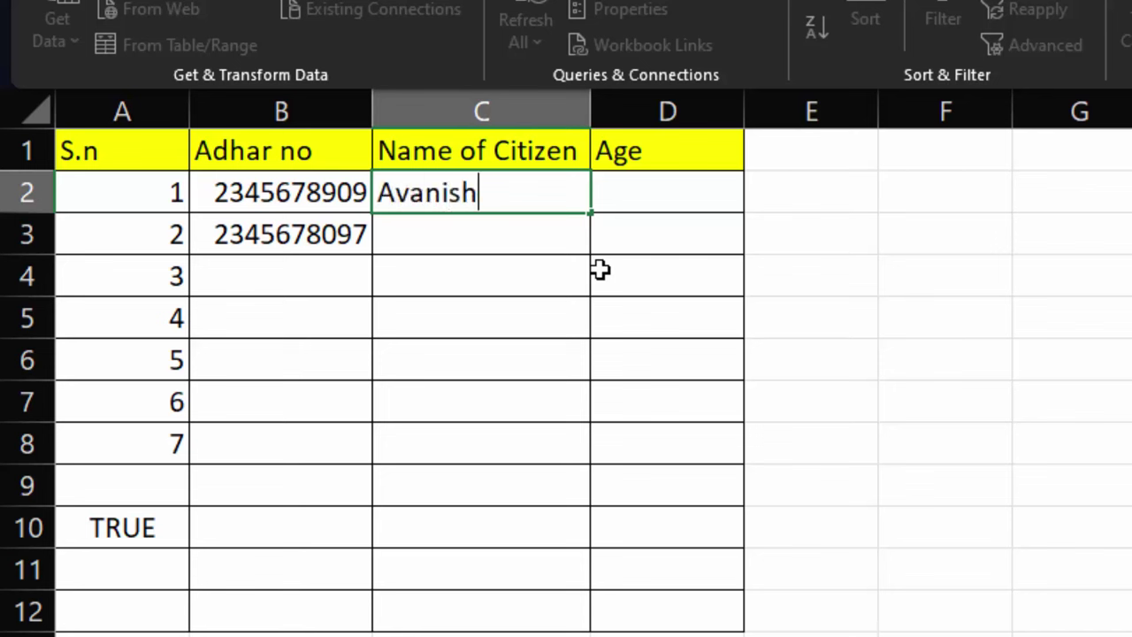
pyautogui.press('Return')
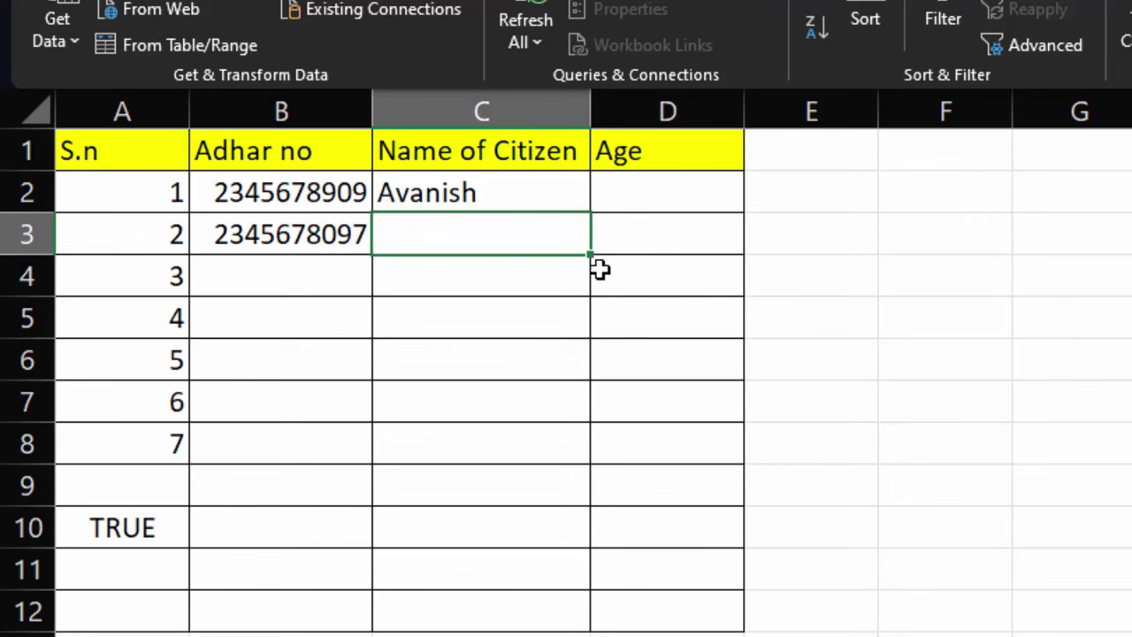
# Step: Enter 5757 in C3, see the Hindi alert reject it, and cancel
pyautogui.write('5757')
pyautogui.press('Return')
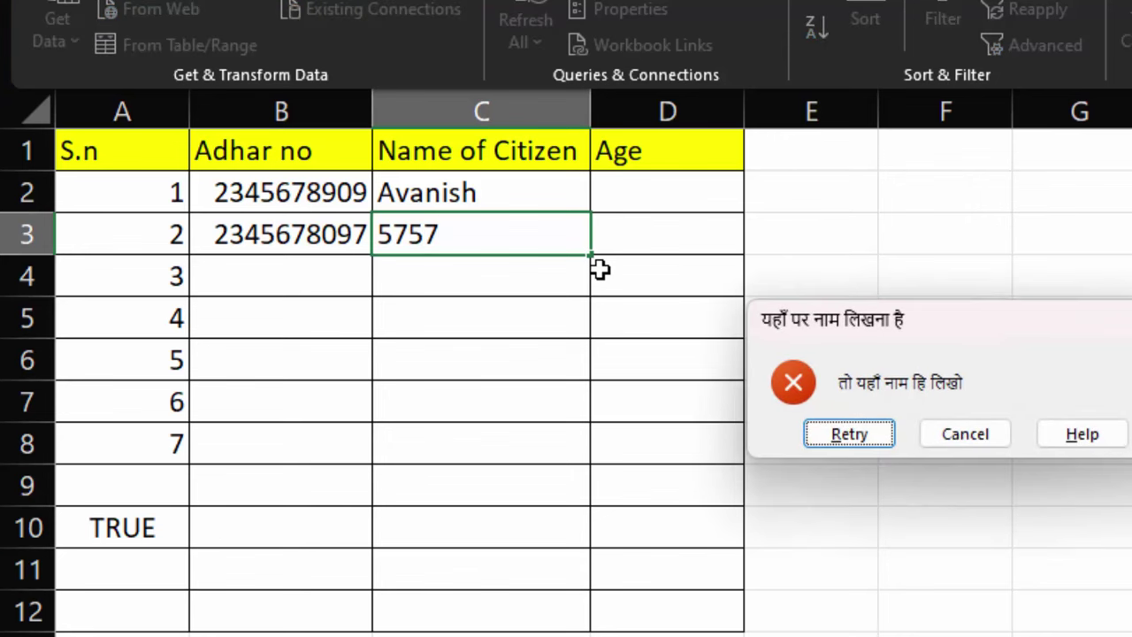
pyautogui.click(842, 438)
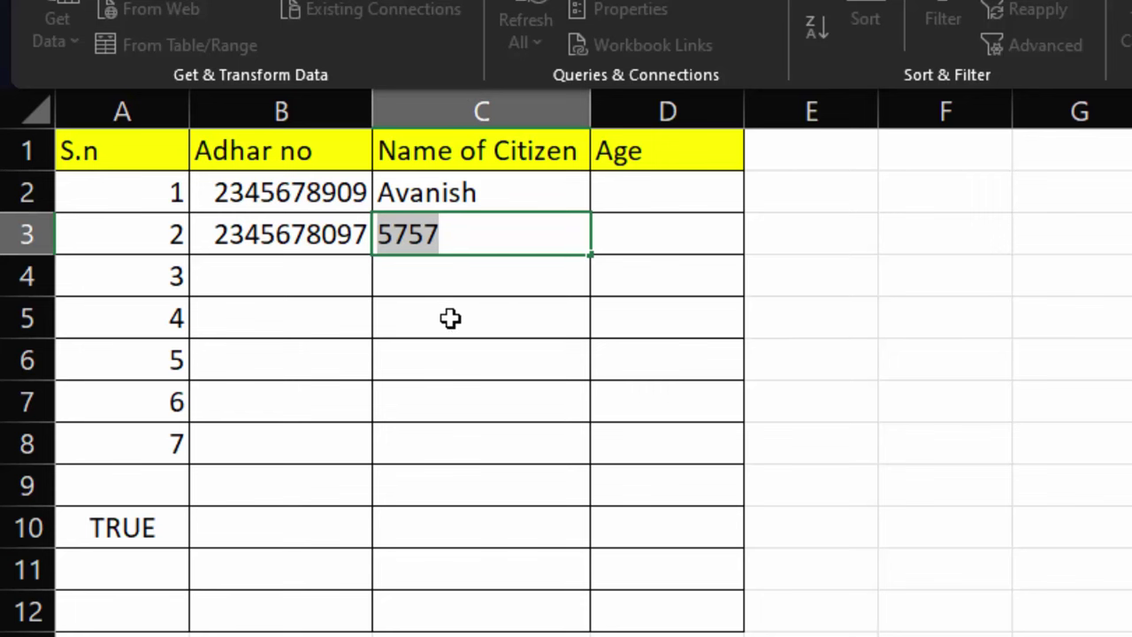
pyautogui.click(645, 110)
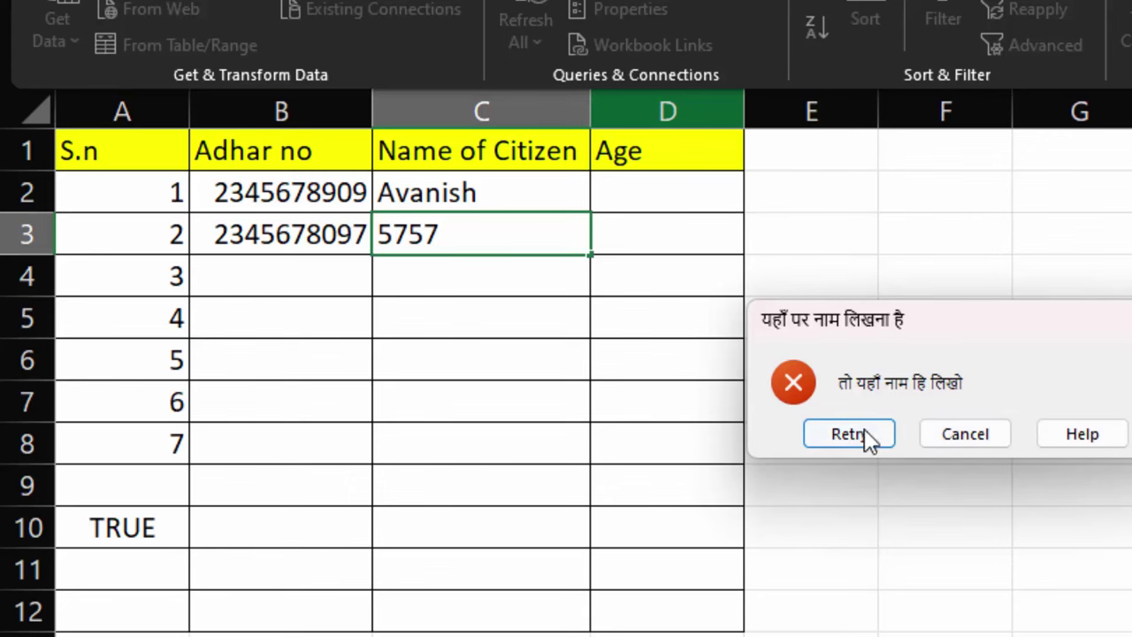
pyautogui.click(964, 434)
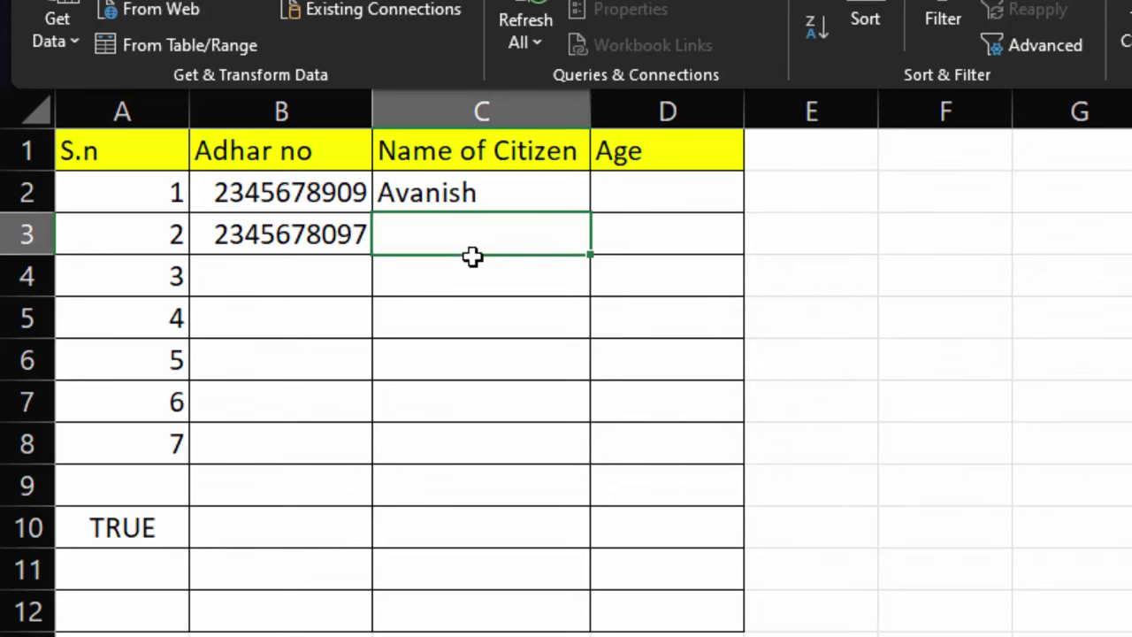
pyautogui.click(457, 365)
# Step: Select the Age column and open its Data Validation criteria
pyautogui.click(646, 113)
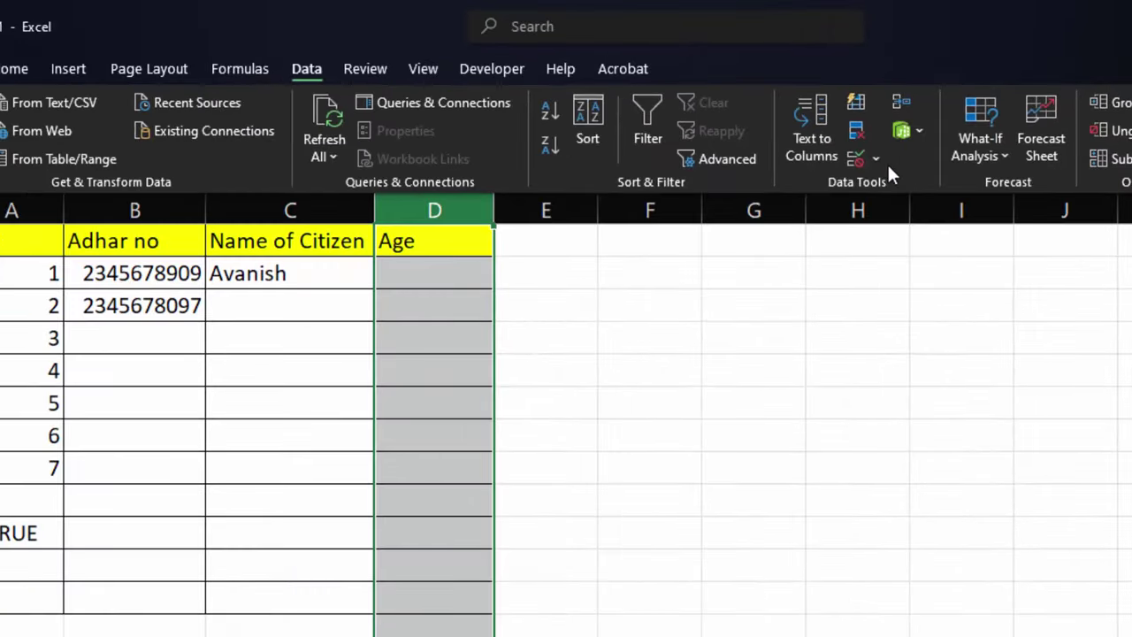
pyautogui.click(878, 158)
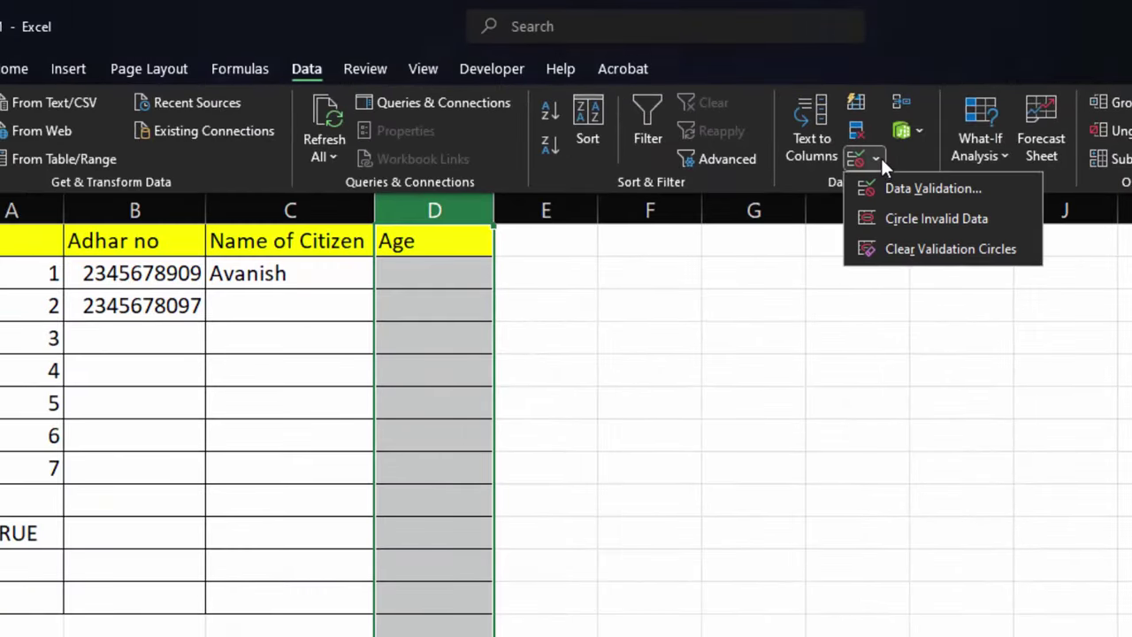
pyautogui.click(890, 186)
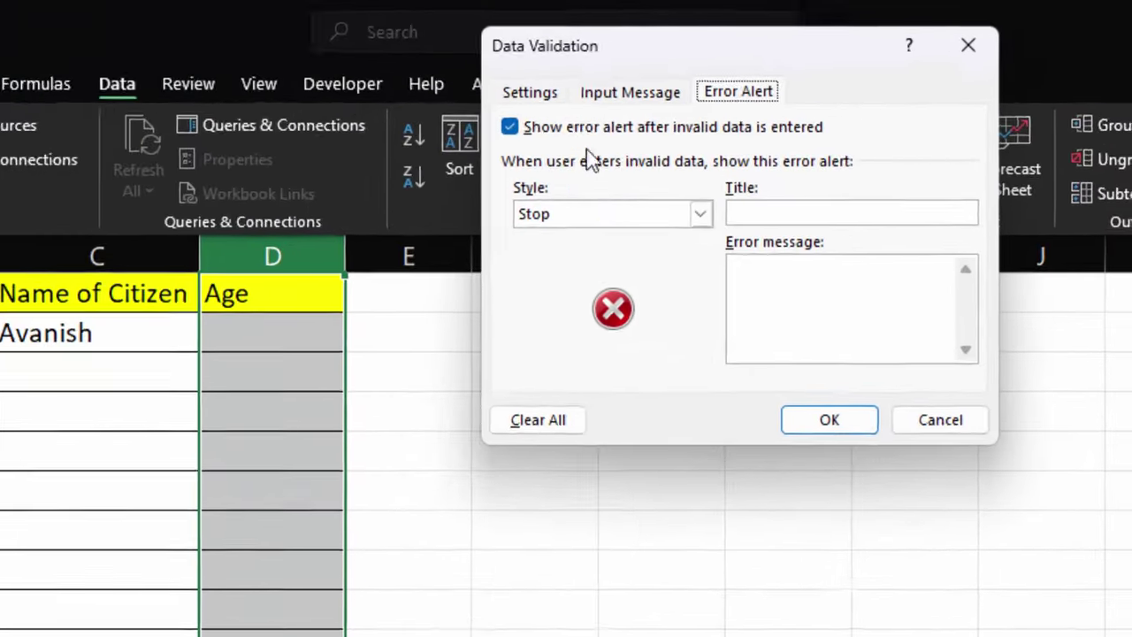
pyautogui.click(644, 76)
pyautogui.click(513, 252)
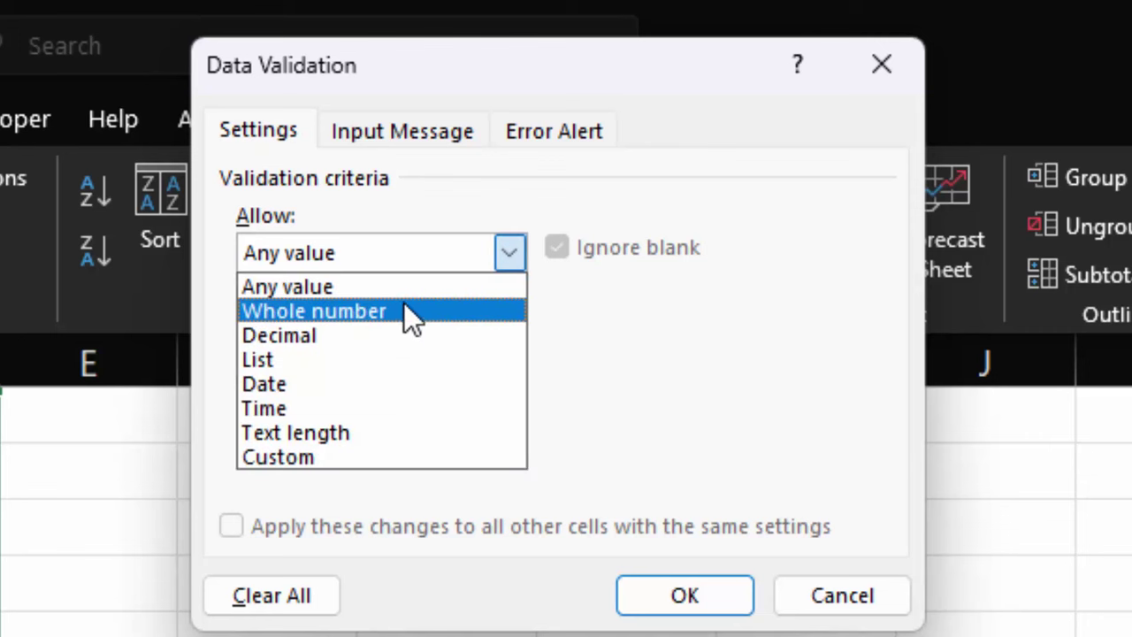
pyautogui.click(332, 455)
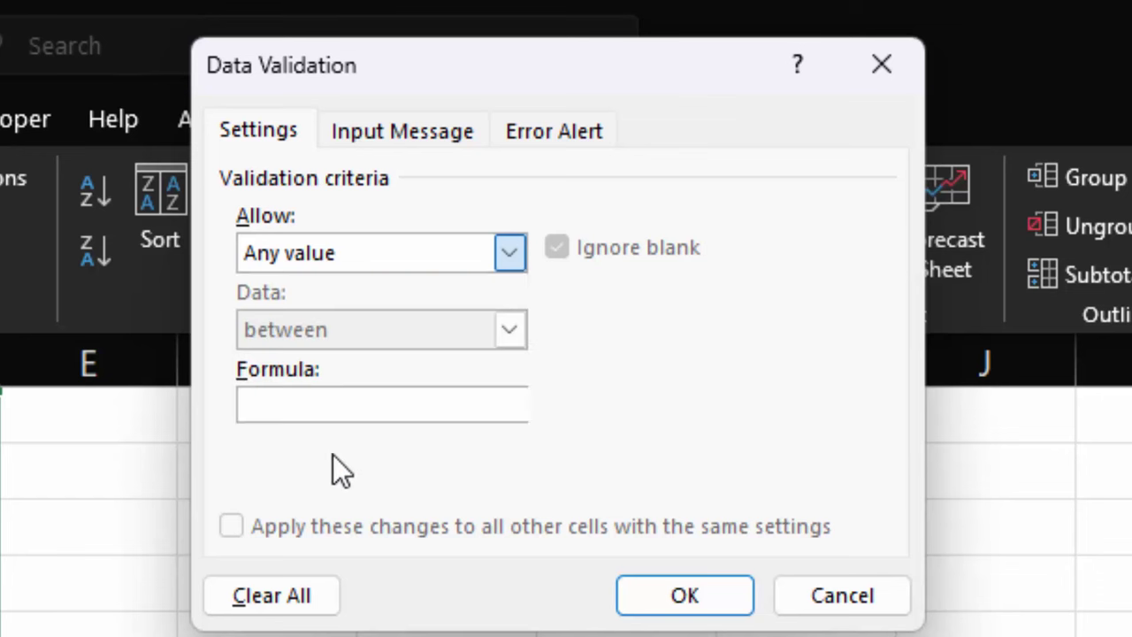
pyautogui.click(347, 408)
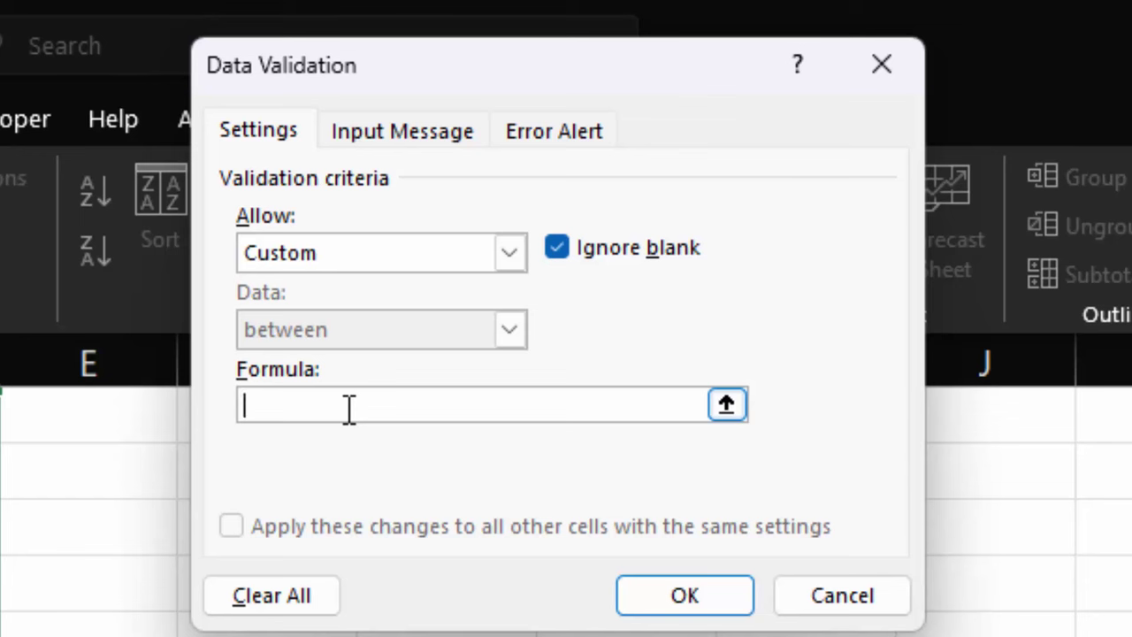
# Step: Allow only whole numbers between 1 and 100 and apply the rule
pyautogui.click(509, 253)
pyautogui.click(401, 306)
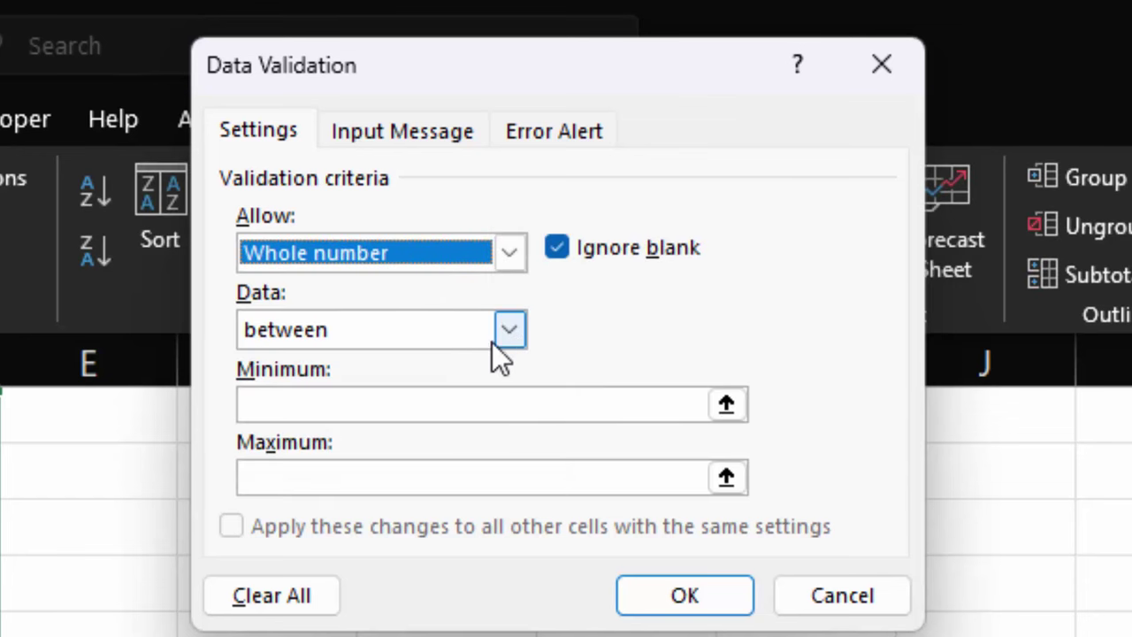
pyautogui.click(417, 408)
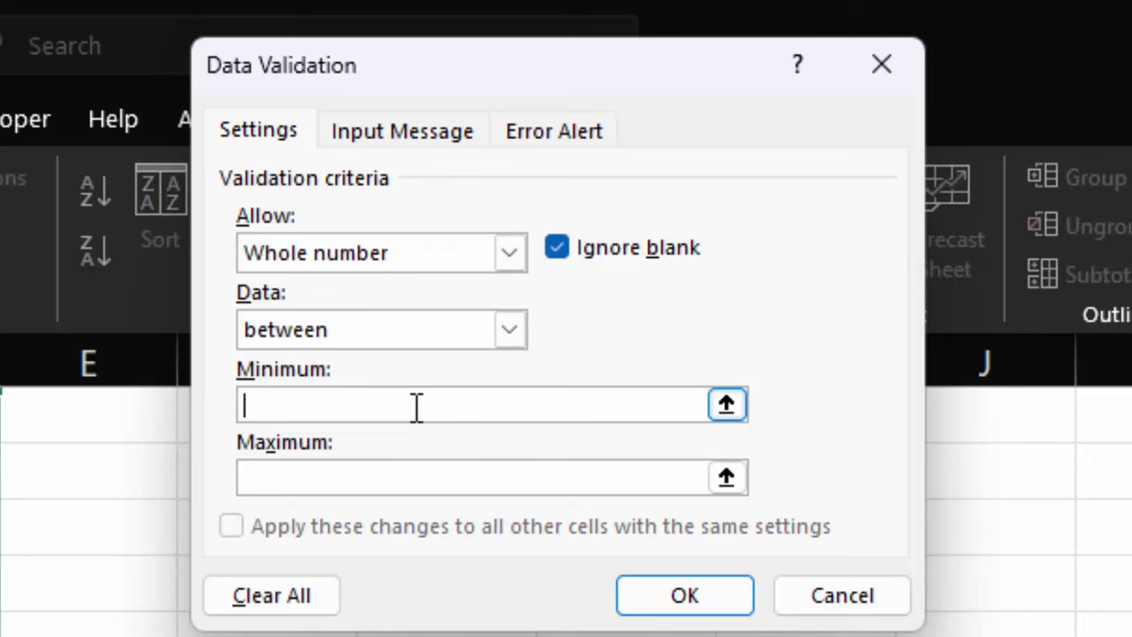
pyautogui.write('1')
pyautogui.write('00')
pyautogui.click(681, 612)
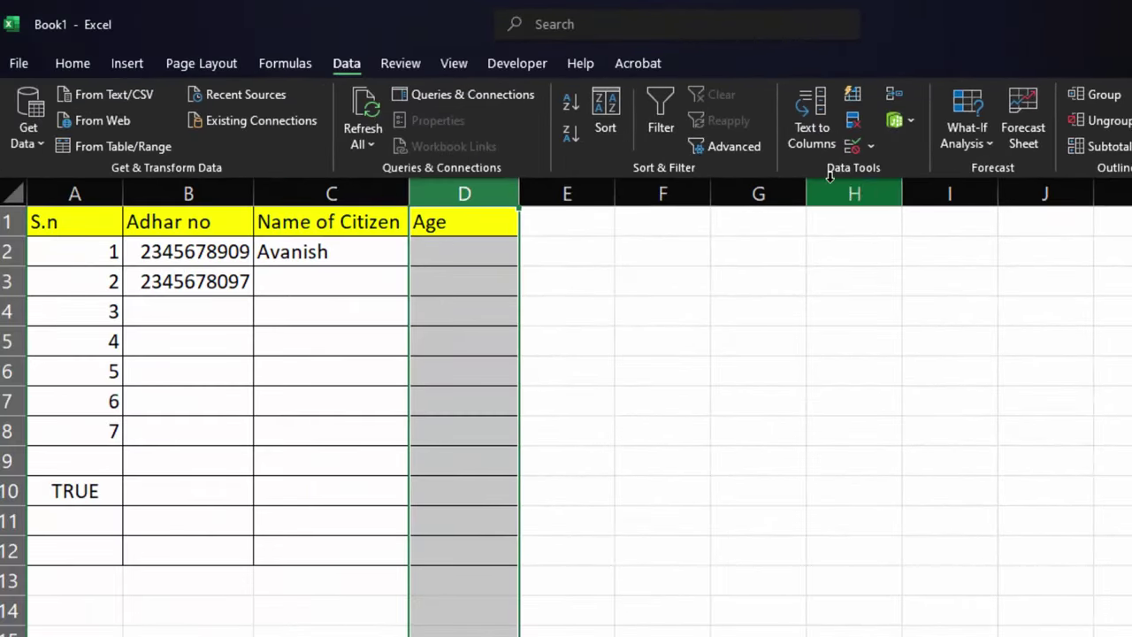
# Step: Reopen the Age column's Data Validation on the Error Alert tab
pyautogui.click(871, 145)
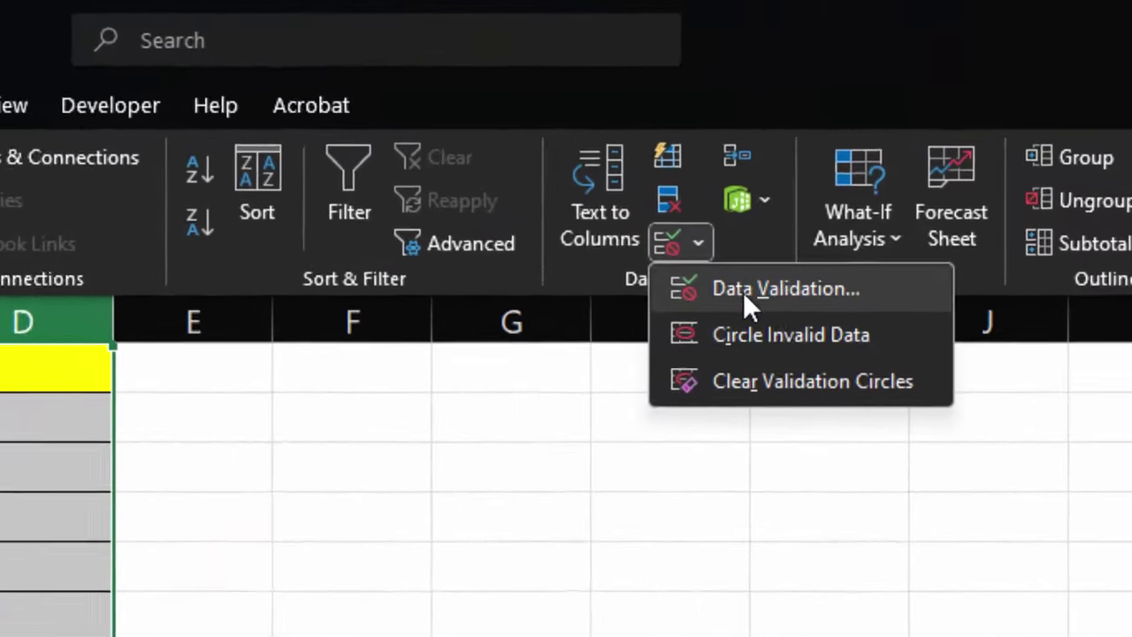
pyautogui.click(743, 292)
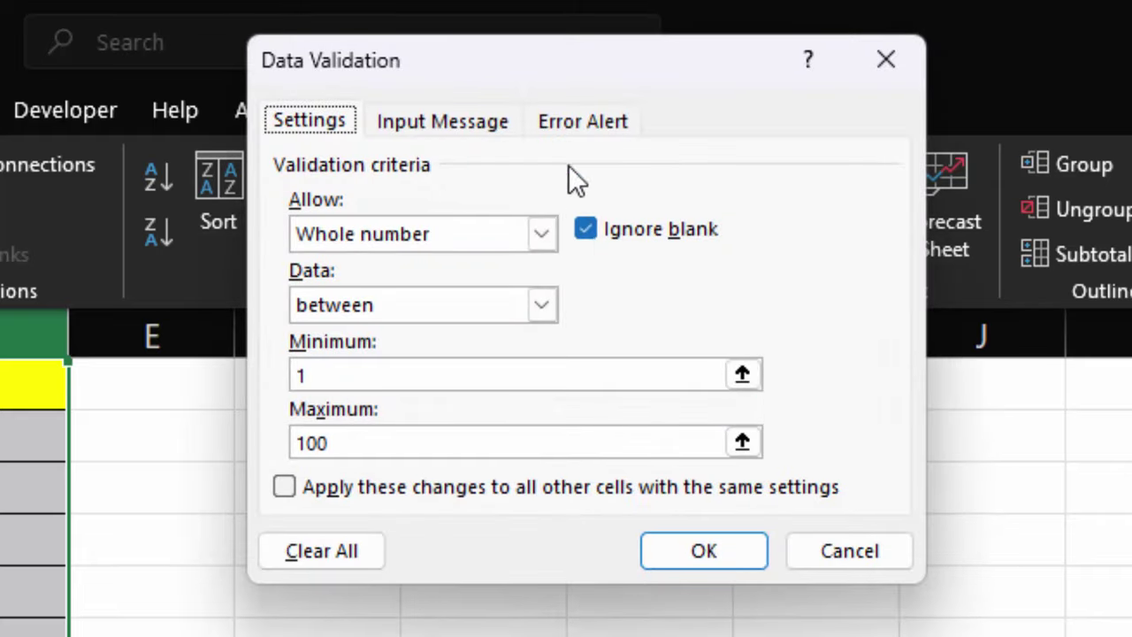
pyautogui.click(594, 122)
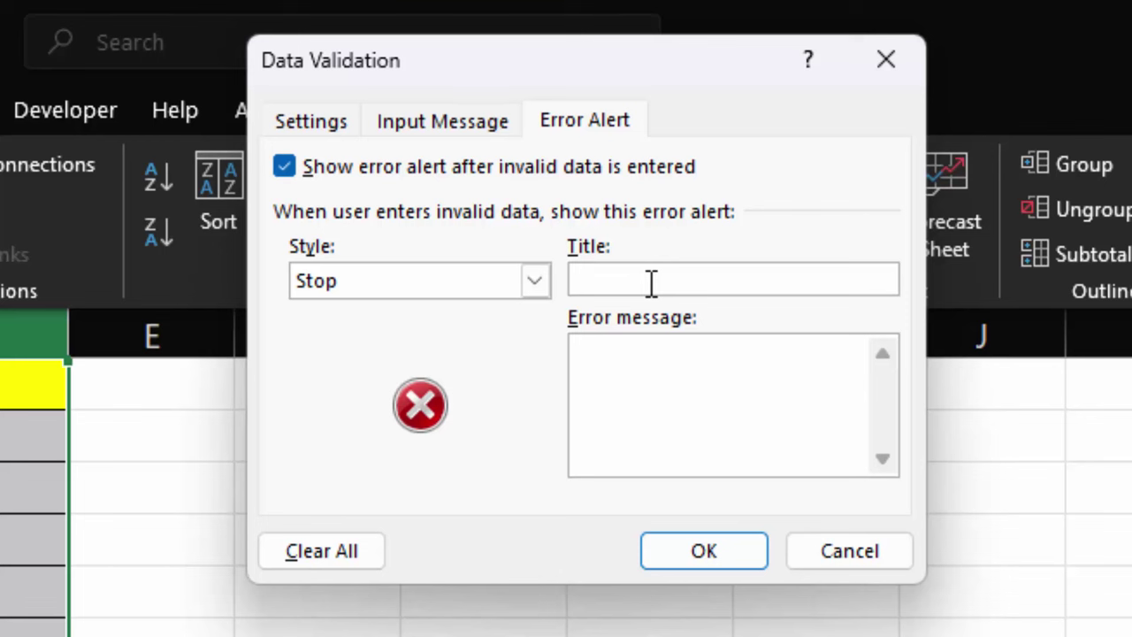
# Step: Type a first Hindi title attempt for the age alert, then erase it
pyautogui.click(594, 276)
pyautogui.write('ripy')
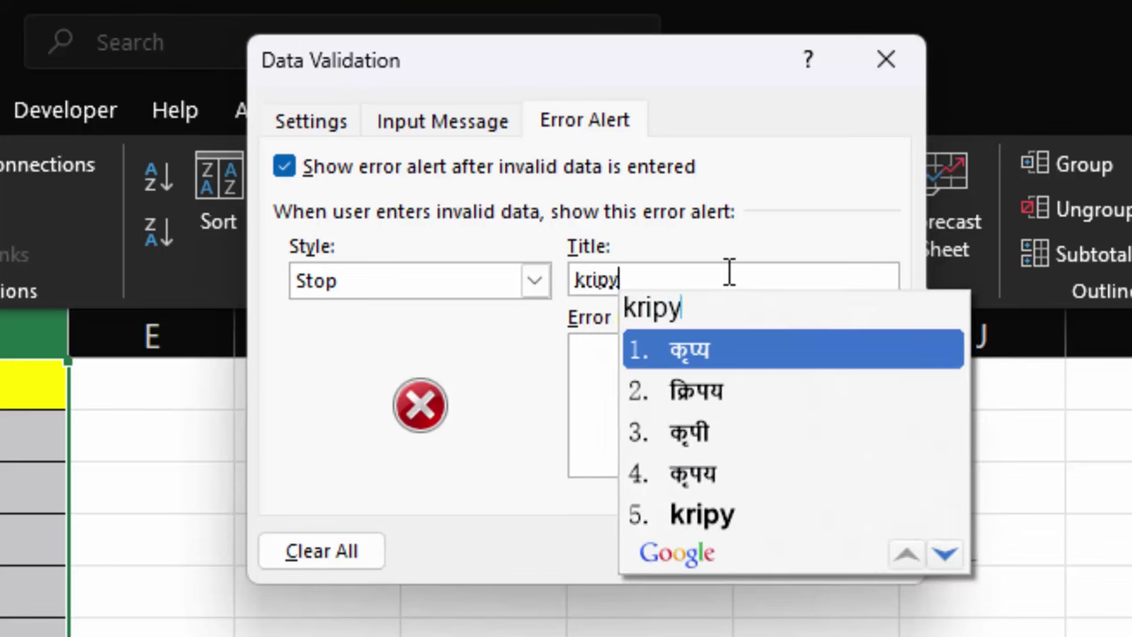
pyautogui.write('a ')
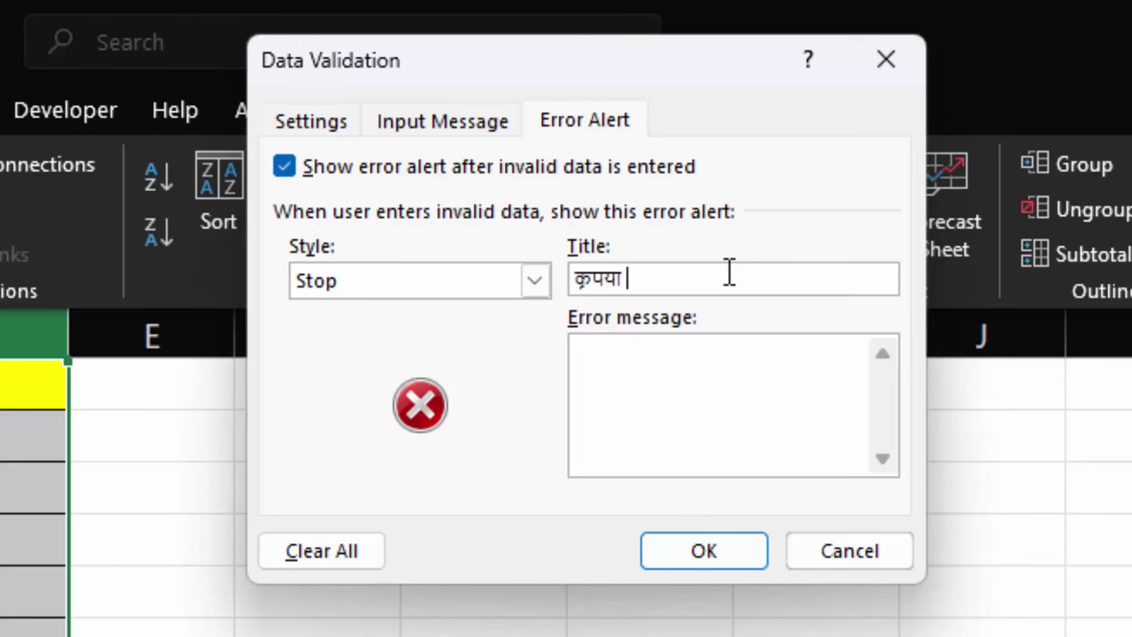
pyautogui.write('um')
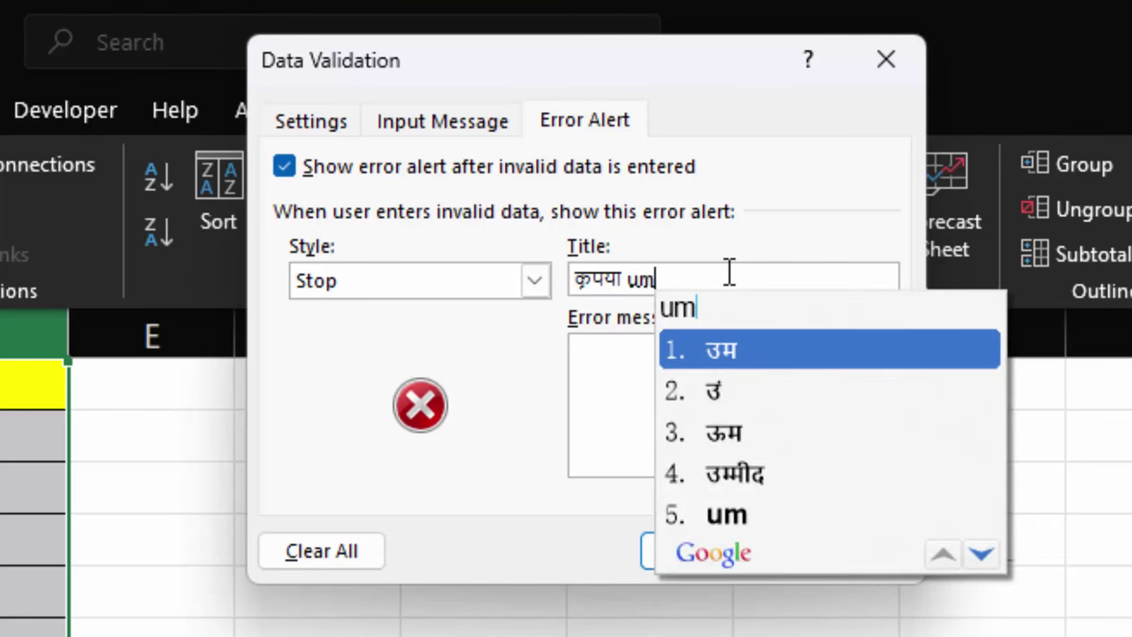
pyautogui.write('ra')
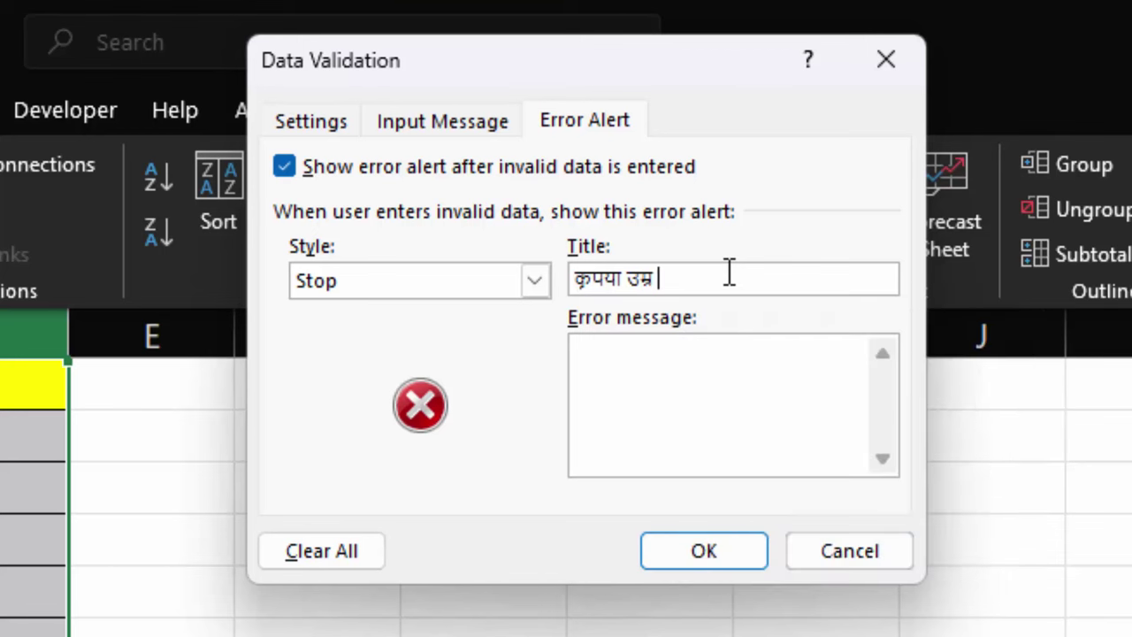
pyautogui.write(' 100 ')
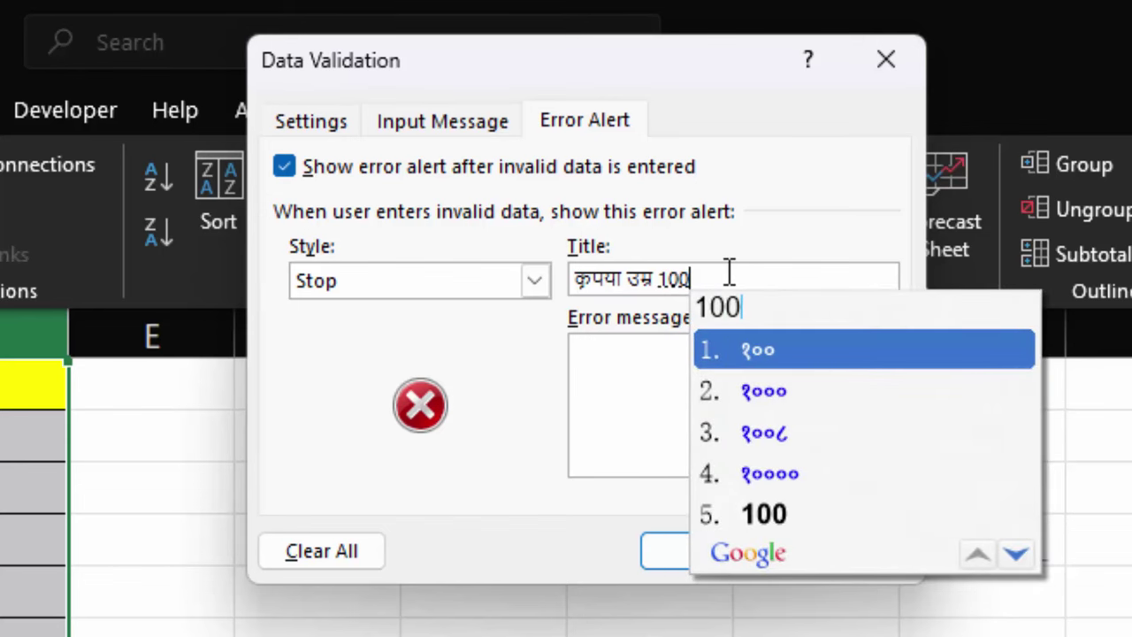
pyautogui.write('se ')
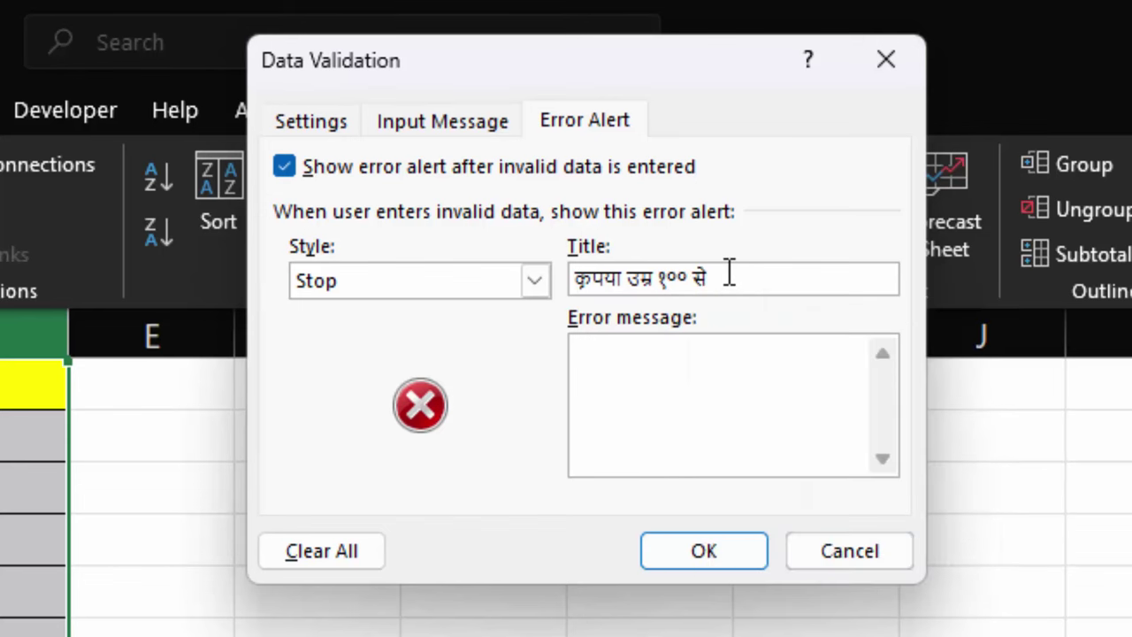
pyautogui.write('ka')
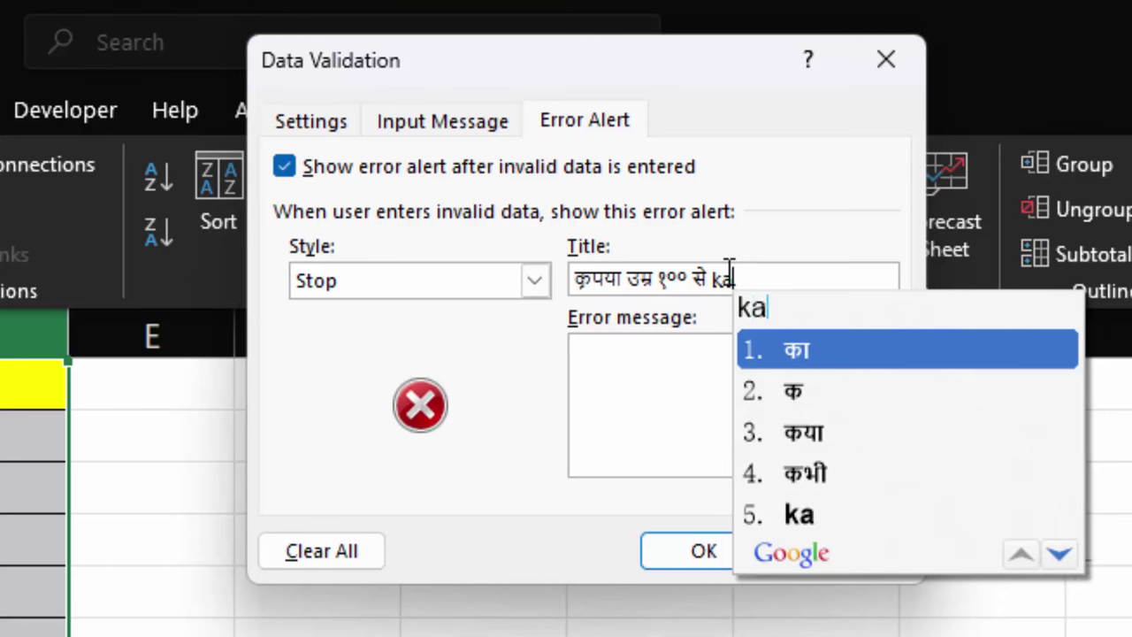
pyautogui.write('m ')
pyautogui.write('y ')
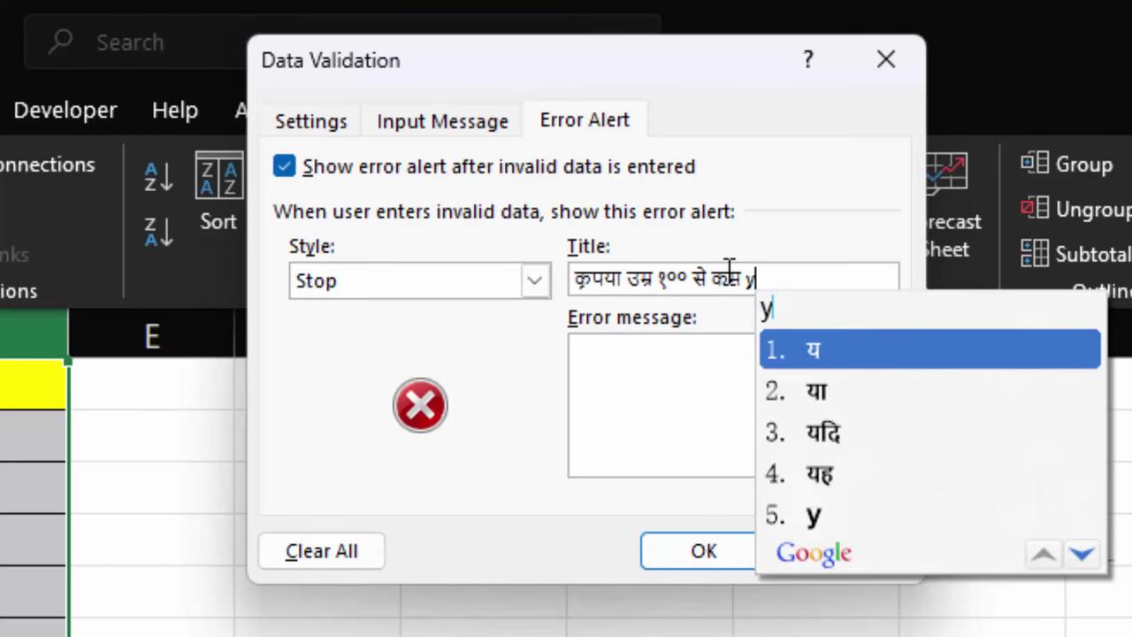
pyautogui.write('100 ')
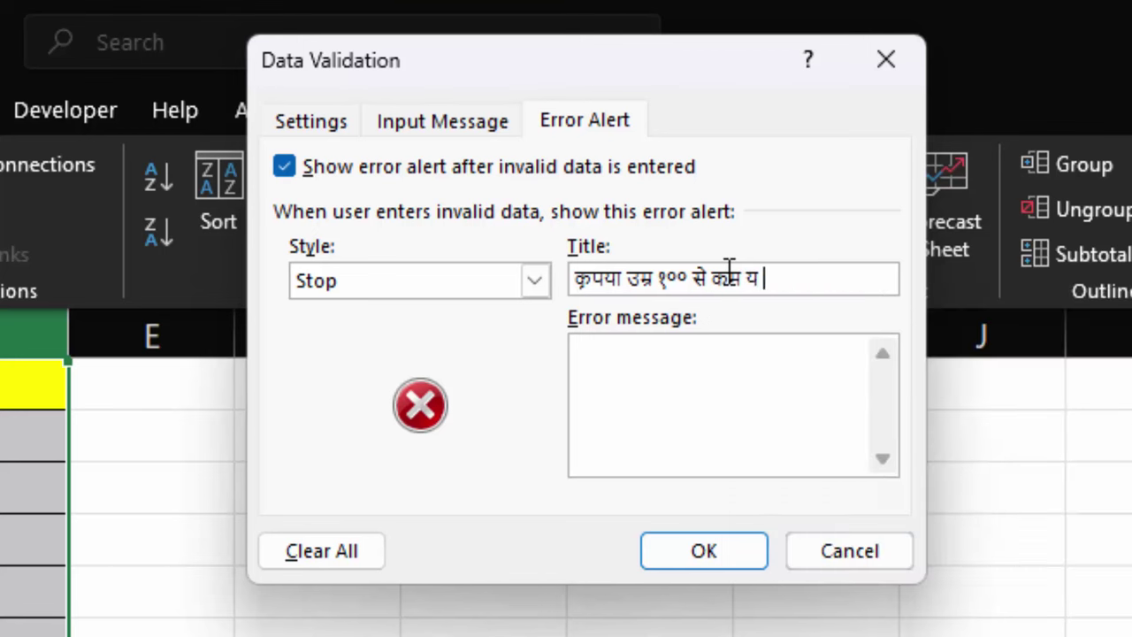
pyautogui.write('tak ')
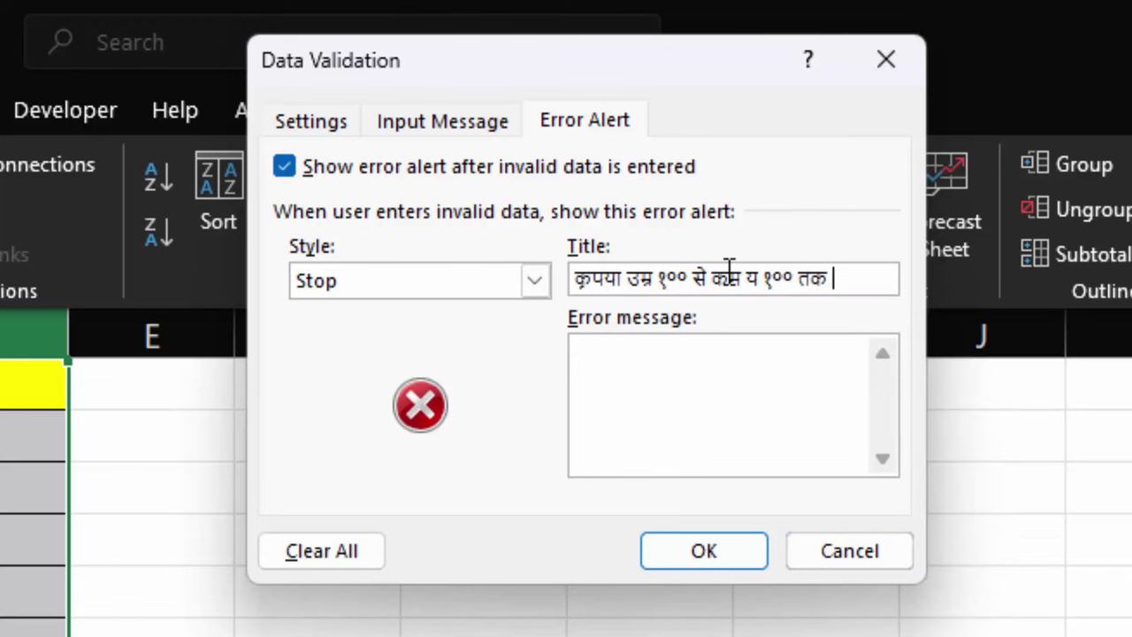
pyautogui.write('enter')
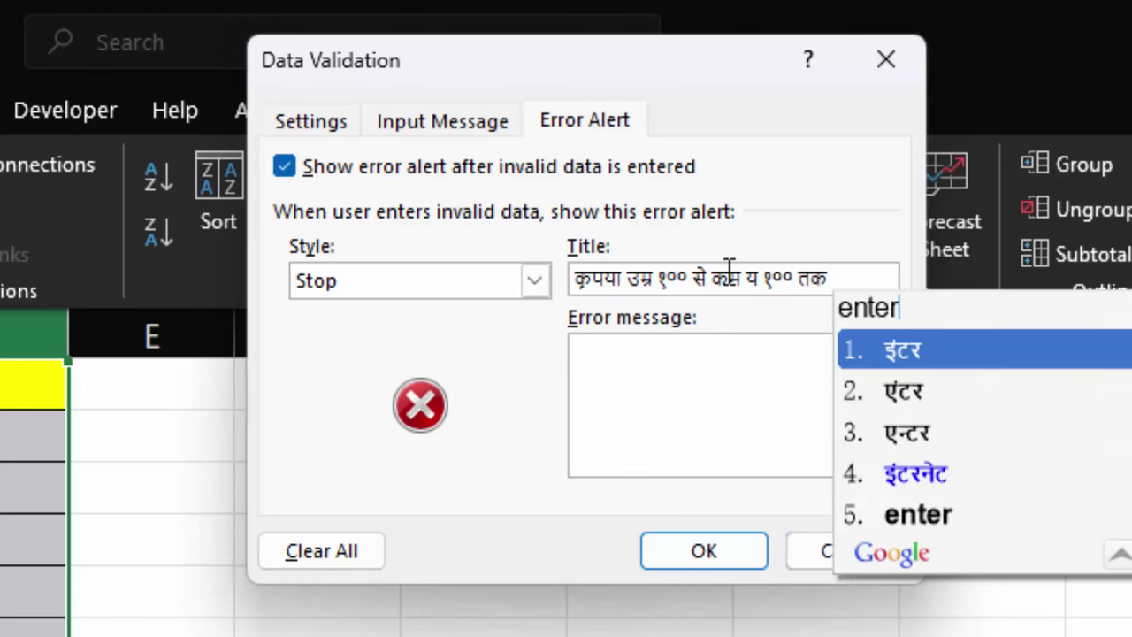
pyautogui.press('Return')
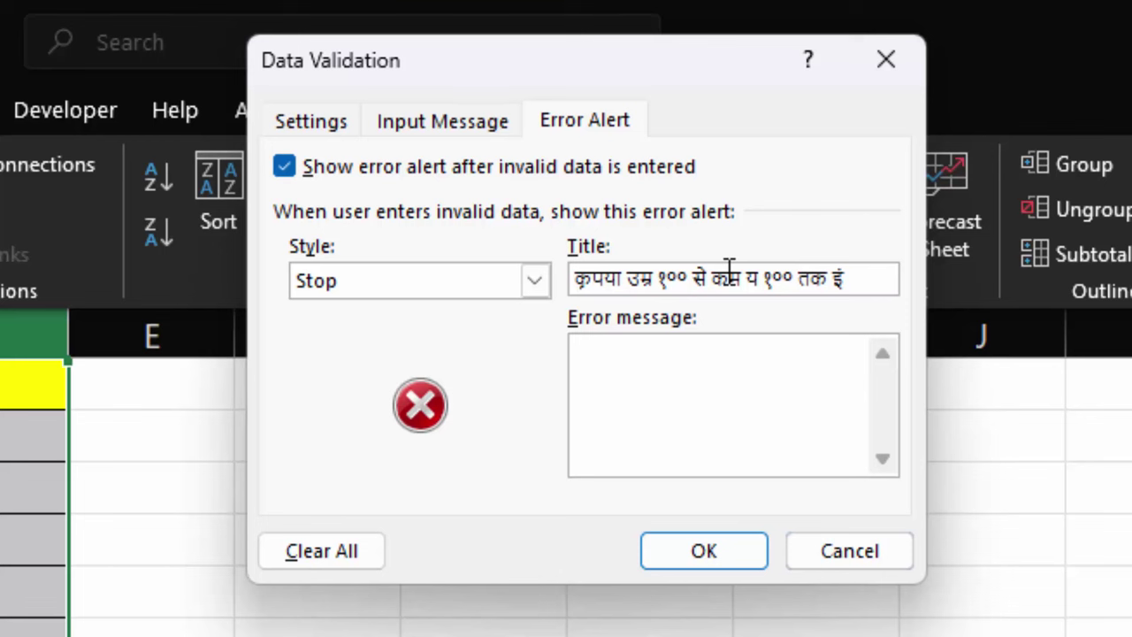
pyautogui.press('BackSpace')
pyautogui.press('BackSpace')
pyautogui.press('BackSpace')
pyautogui.press('BackSpace')
pyautogui.press('BackSpace')
pyautogui.press('BackSpace')
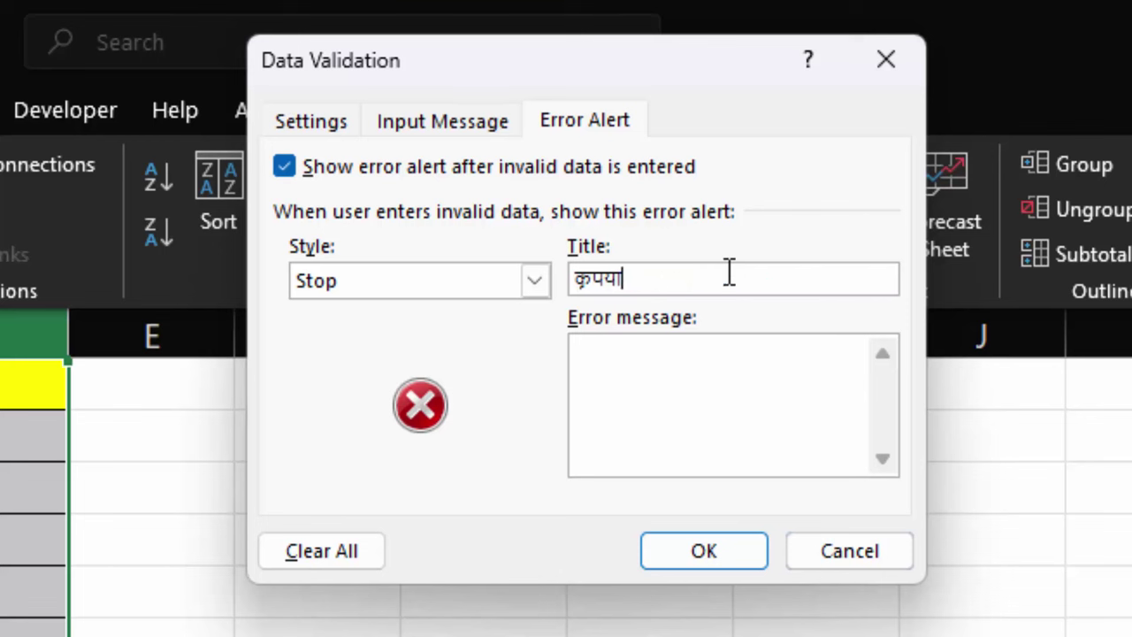
pyautogui.press('BackSpace')
pyautogui.press('BackSpace')
pyautogui.press('BackSpace')
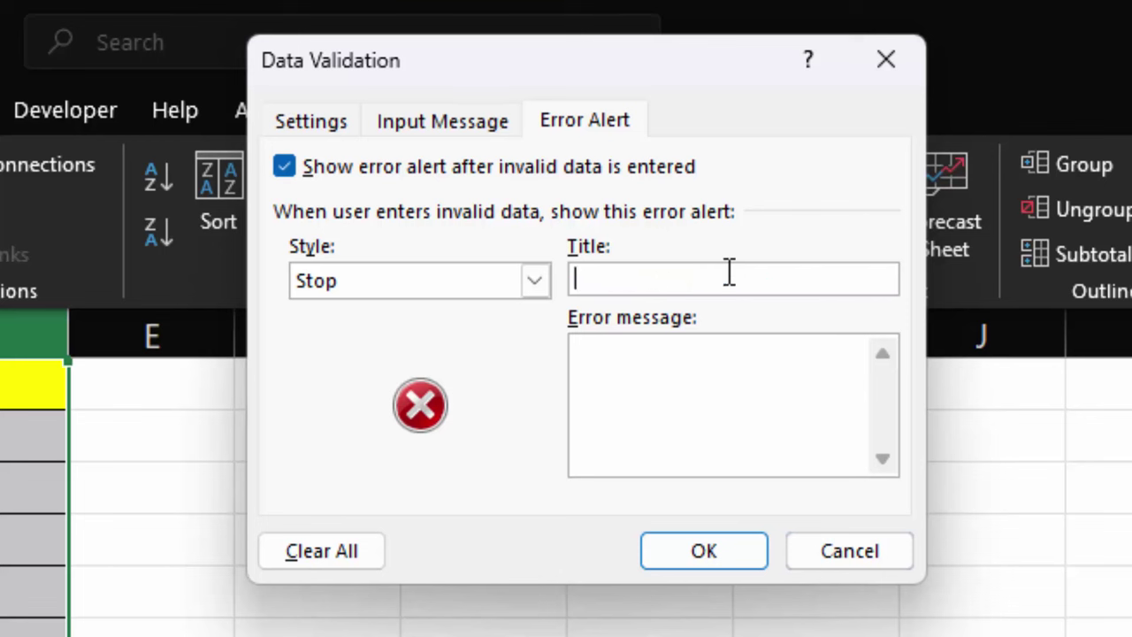
# Step: Type the Hindi alert title १०० तक इंटर करें word by word
pyautogui.write('100')
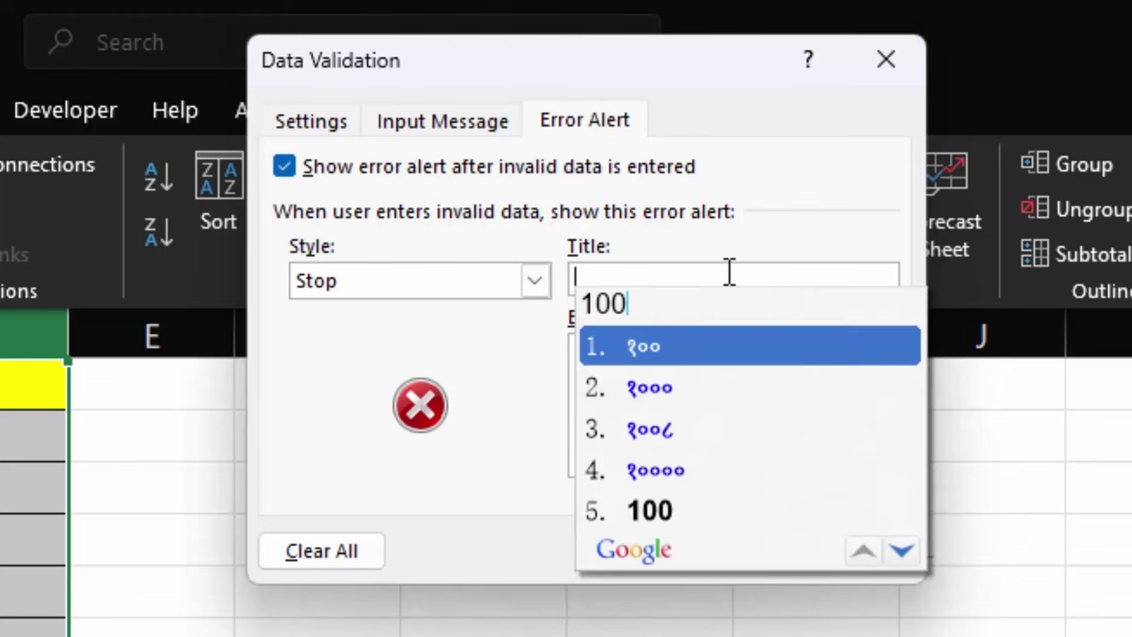
pyautogui.press('space')
pyautogui.write('tak')
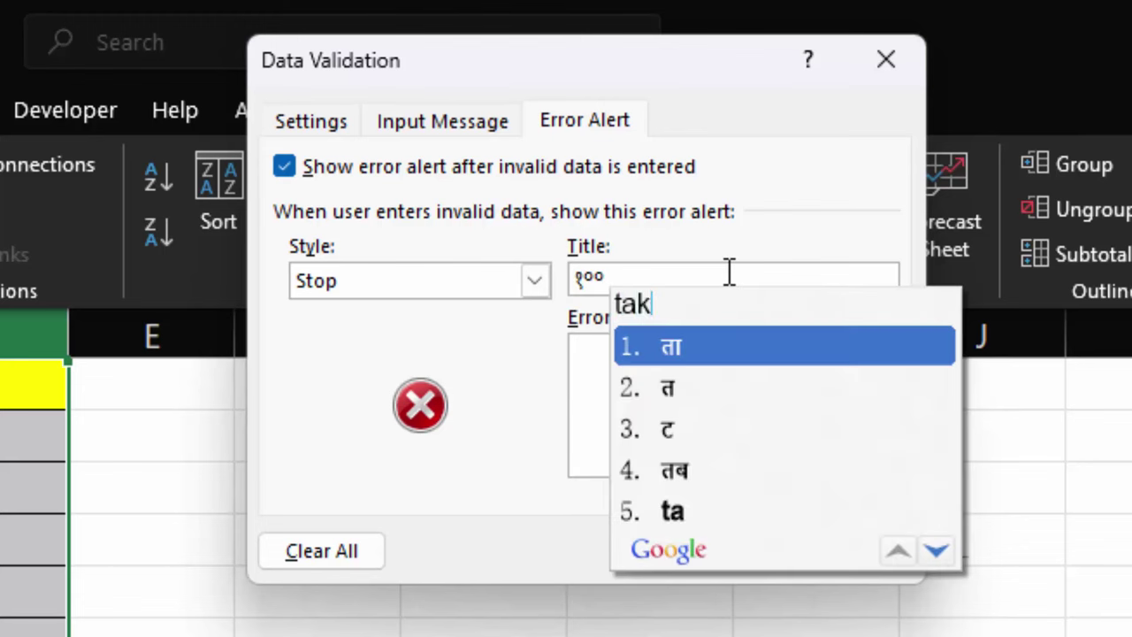
pyautogui.press('space')
pyautogui.write('e')
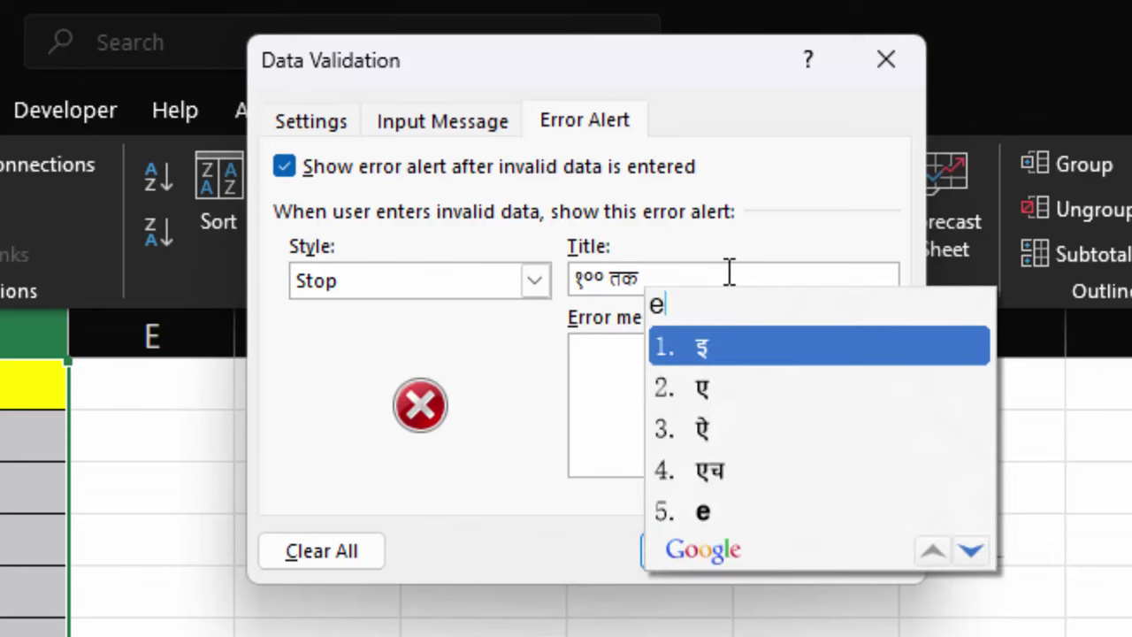
pyautogui.write('nter')
pyautogui.press('space')
pyautogui.write('k')
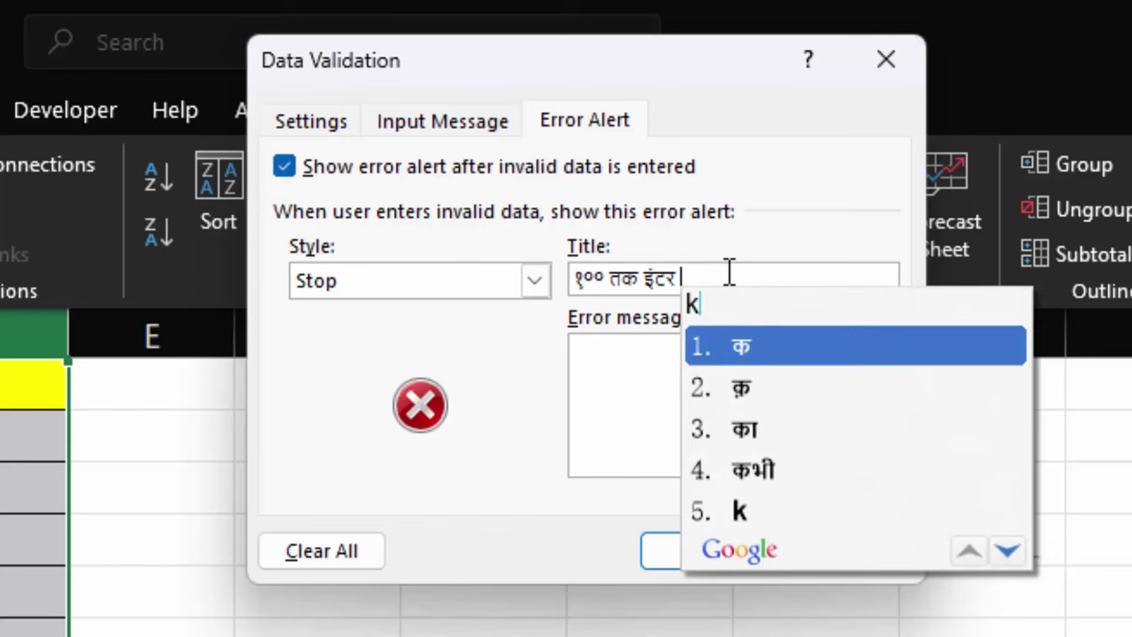
pyautogui.write('aren')
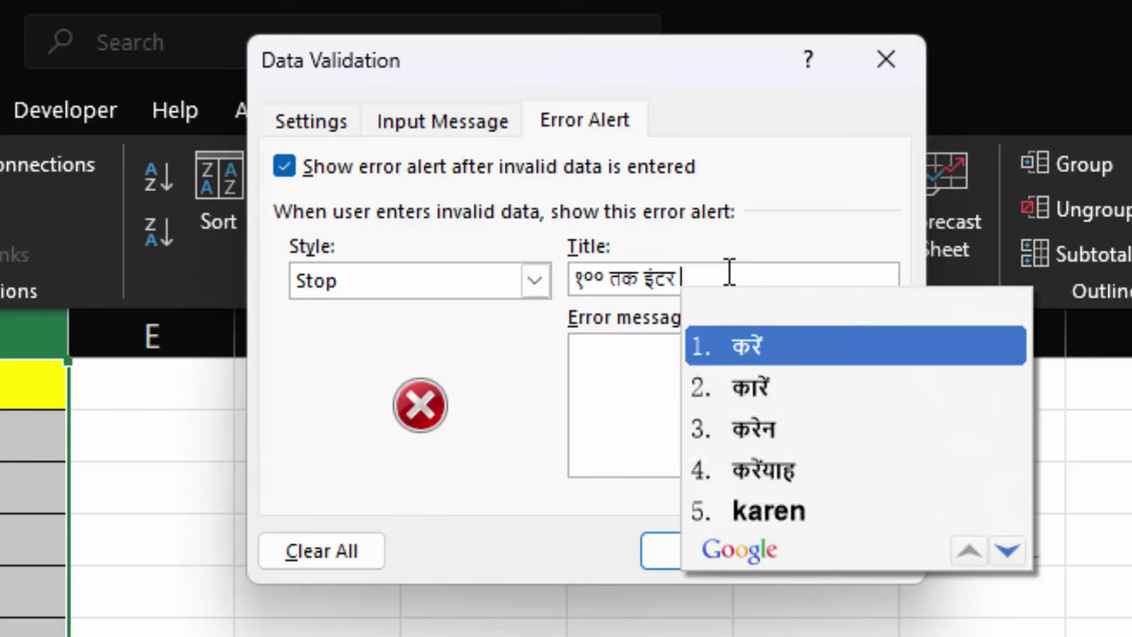
pyautogui.press('space')
# Step: Enter कृपया उम्र १०० तक हि इंटर as the age error message and apply the rule
pyautogui.click(670, 372)
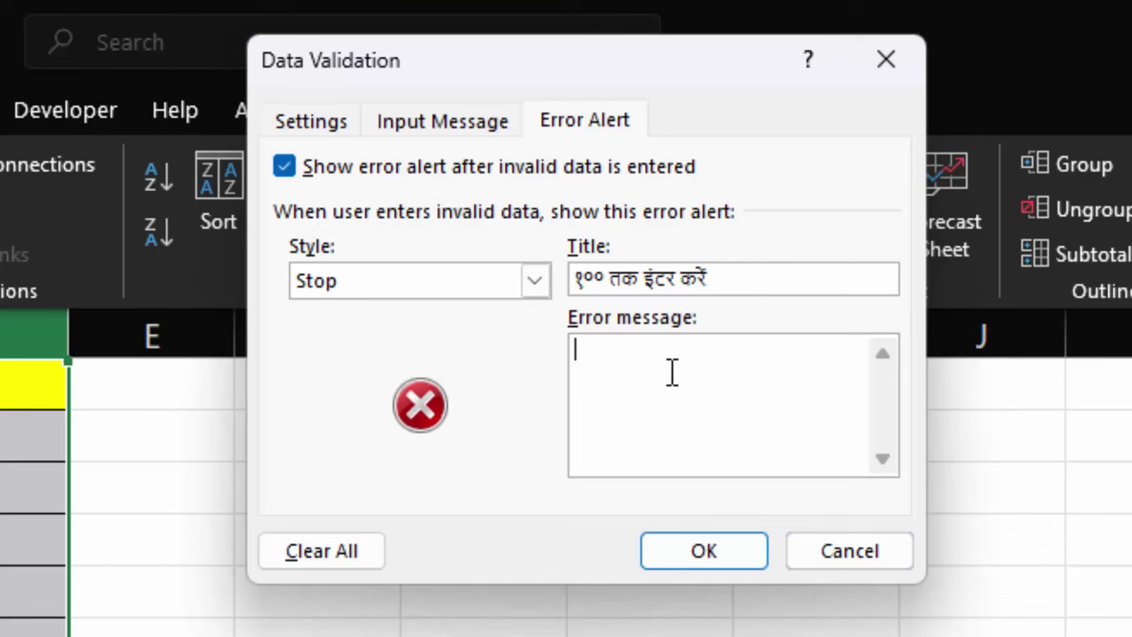
pyautogui.write('kr')
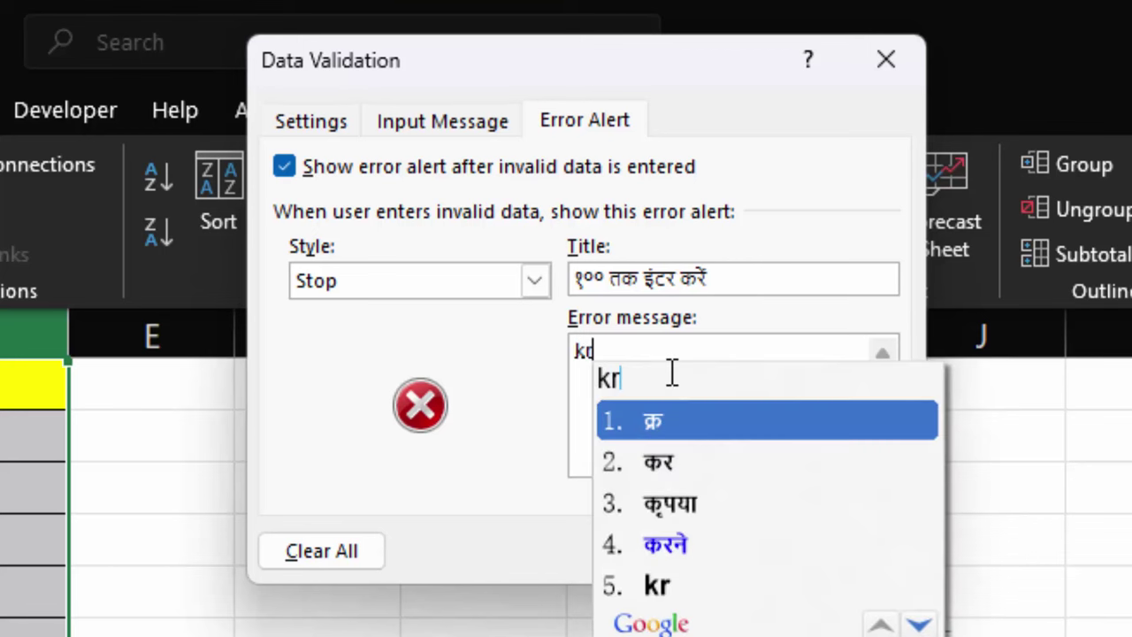
pyautogui.write('ipya')
pyautogui.press('space')
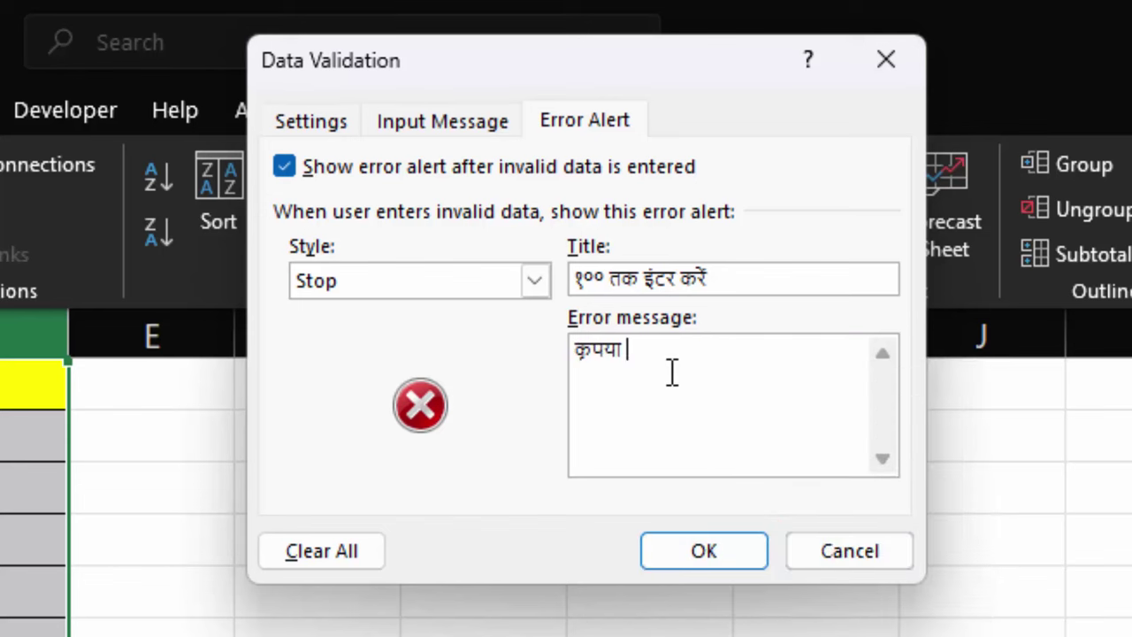
pyautogui.write('um')
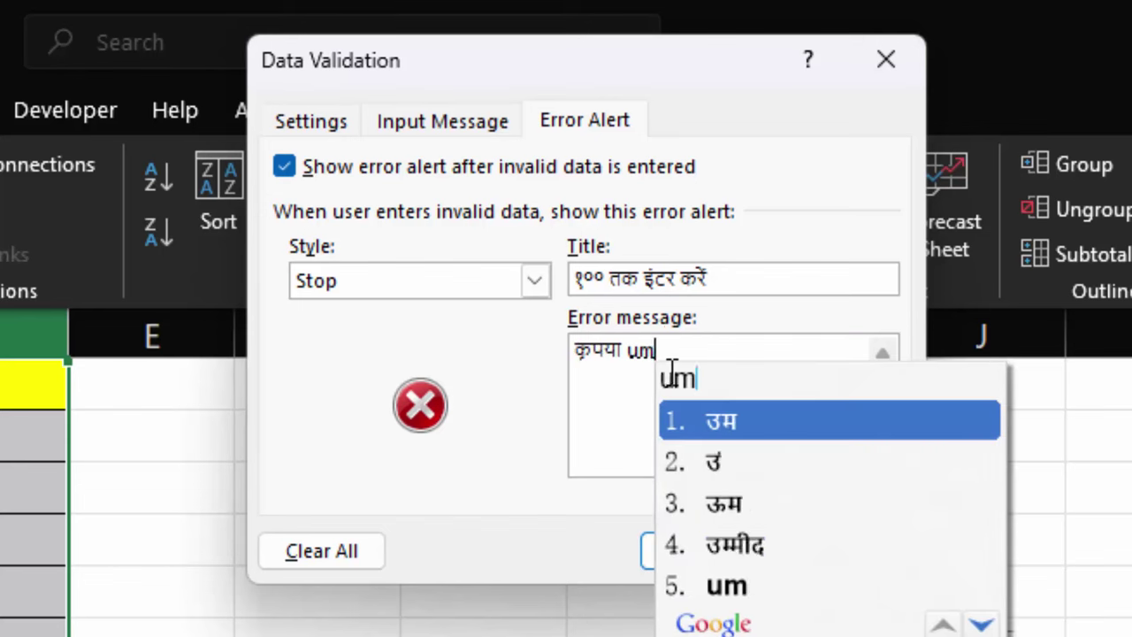
pyautogui.write('ra')
pyautogui.press('space')
pyautogui.write('0')
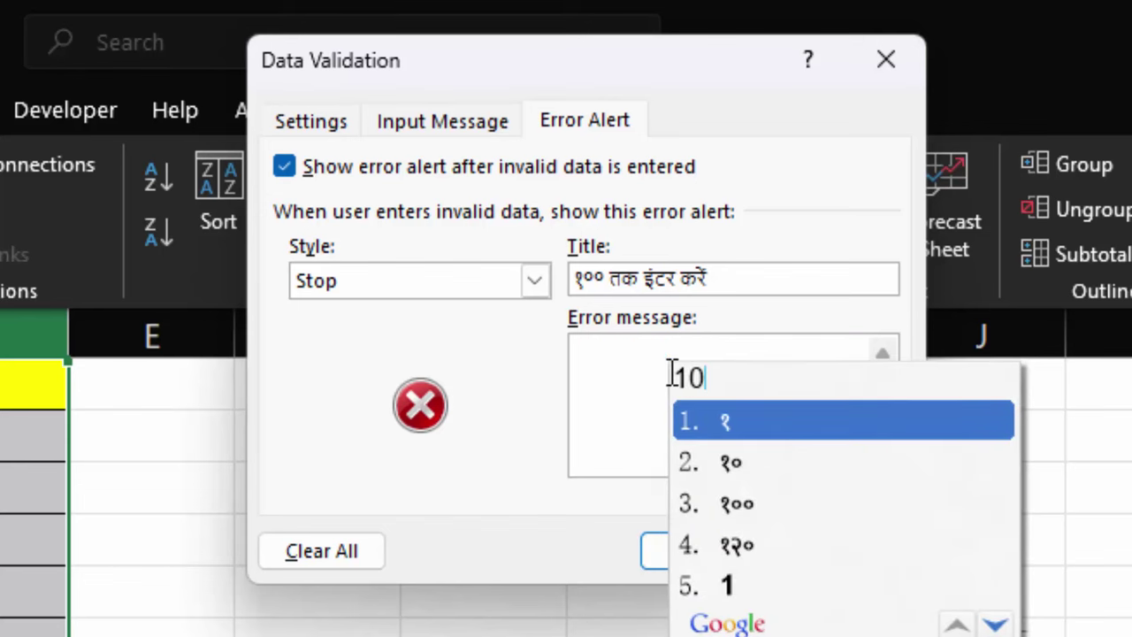
pyautogui.write('0')
pyautogui.press('space')
pyautogui.write('a')
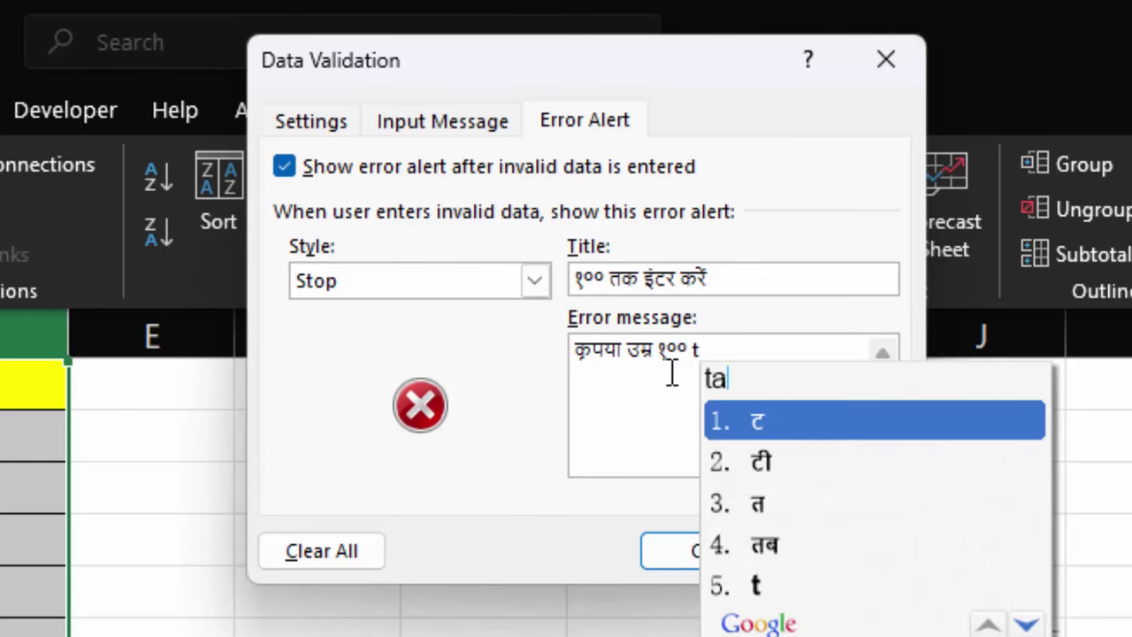
pyautogui.write('k')
pyautogui.press('space')
pyautogui.write('hi')
pyautogui.press('space')
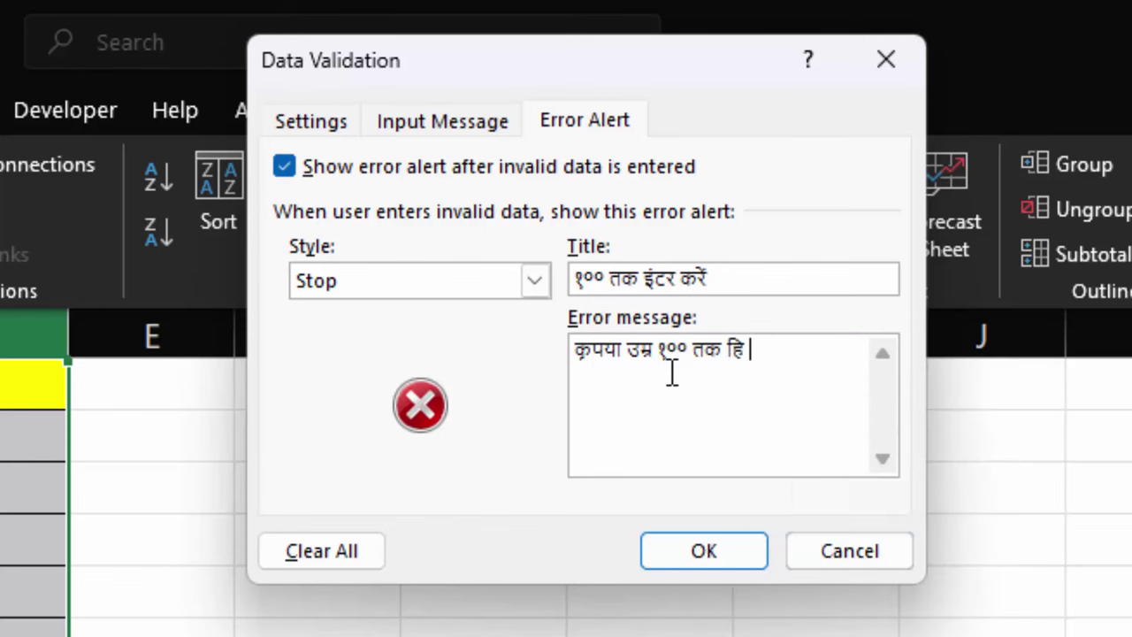
pyautogui.write('enter')
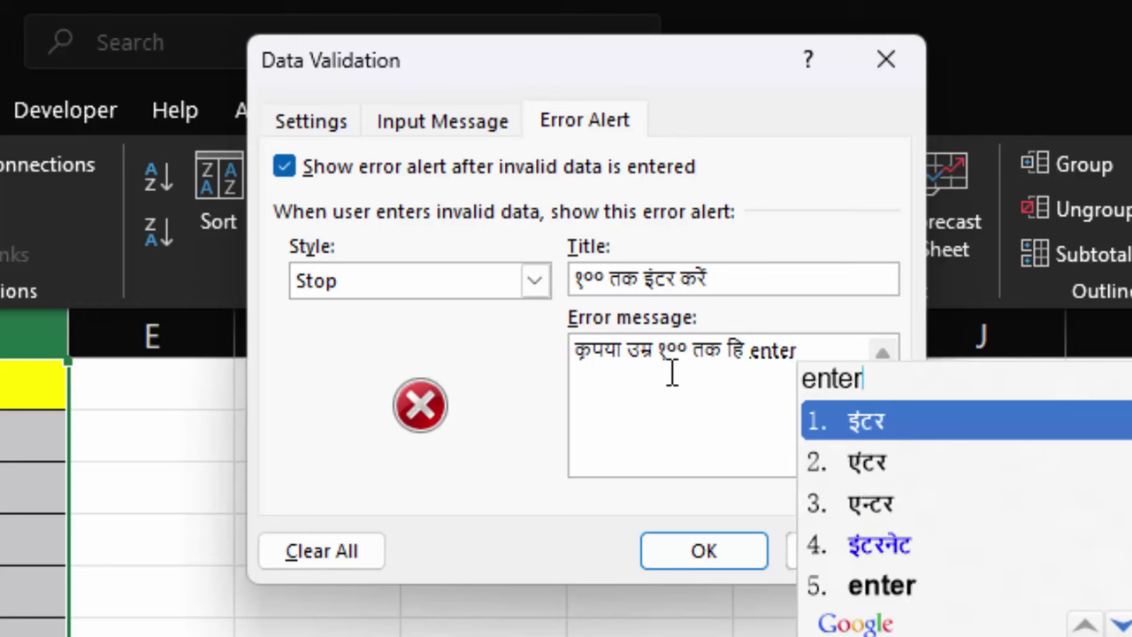
pyautogui.press('space')
pyautogui.write('karen')
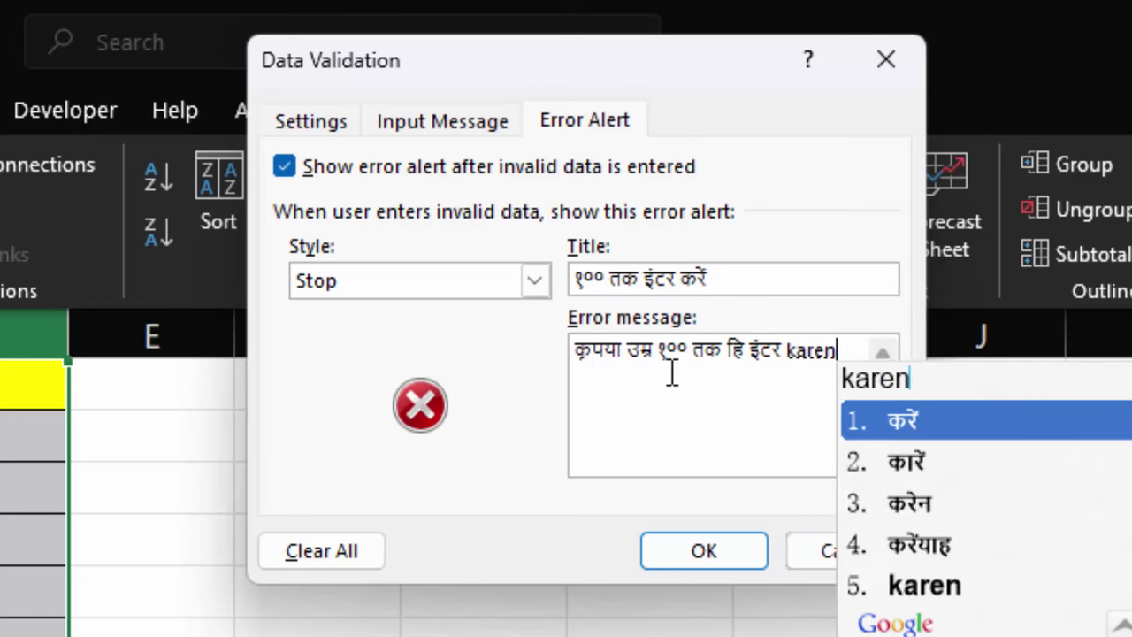
pyautogui.press('Escape')
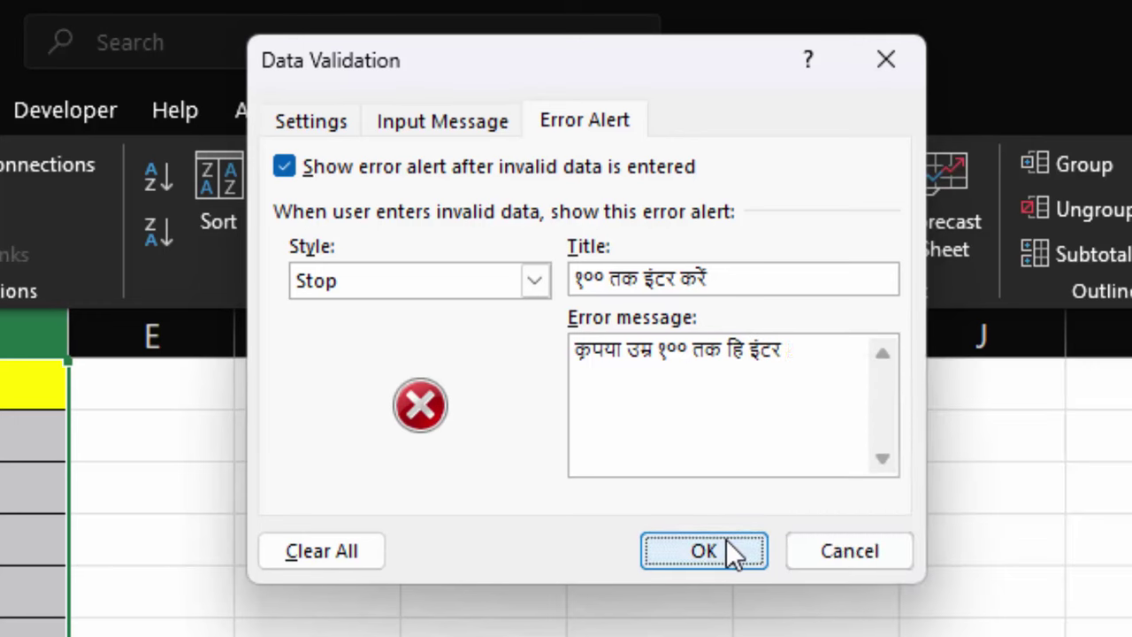
pyautogui.click(726, 550)
# Step: Clear the Hindi numerals from D2 and switch the keyboard to English input
pyautogui.click(33, 435)
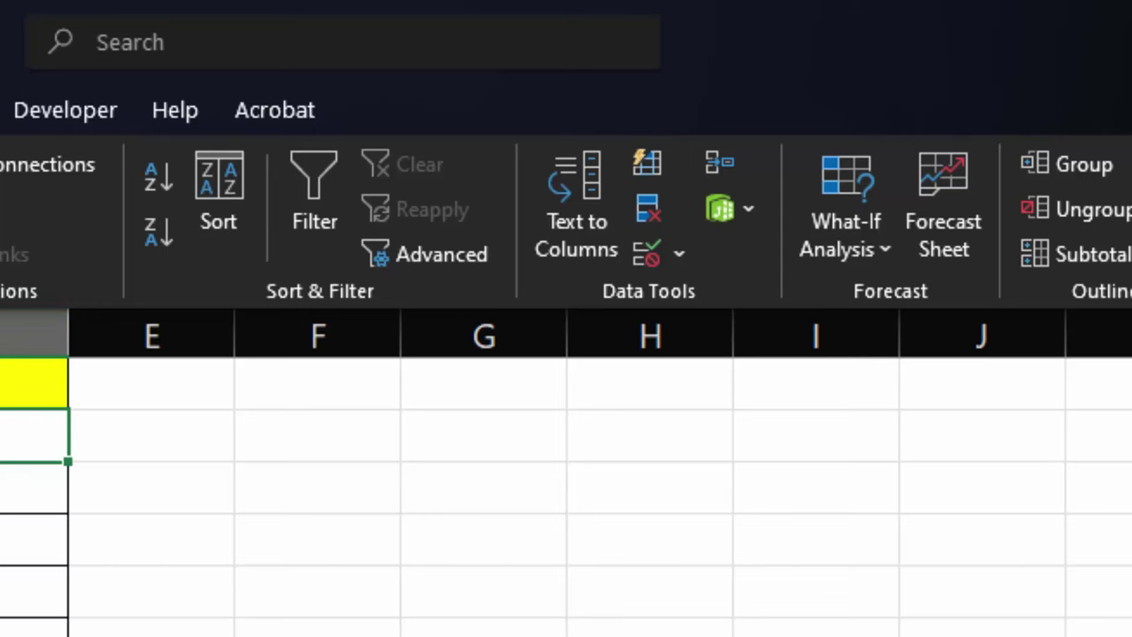
pyautogui.write('k')
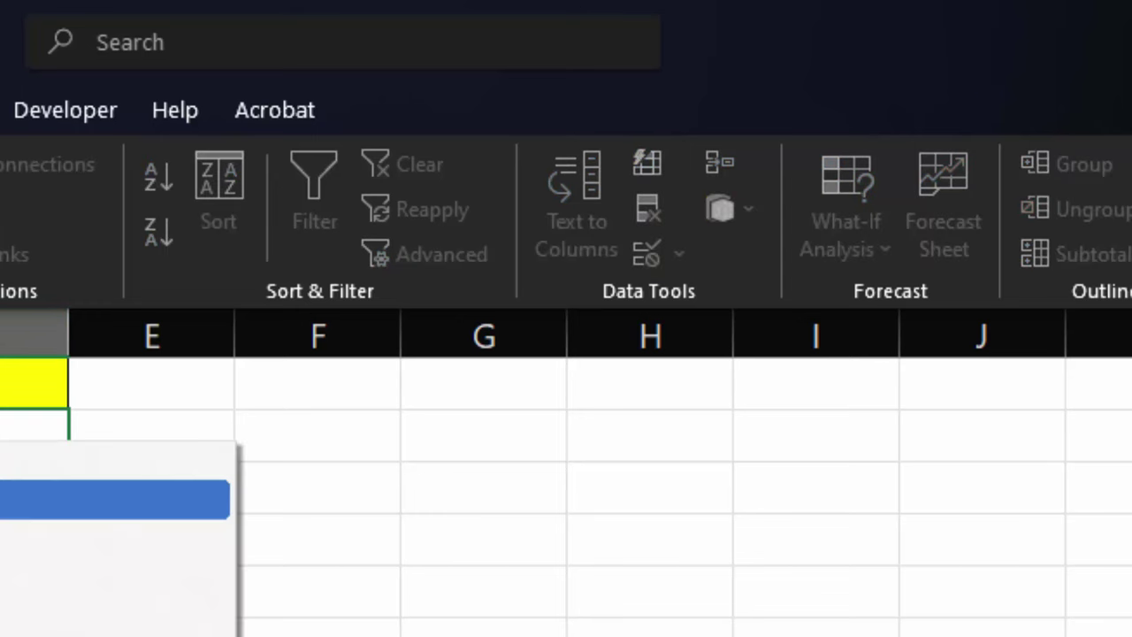
pyautogui.press('Escape')
pyautogui.write('१२०')
pyautogui.press('BackSpace')
pyautogui.press('BackSpace')
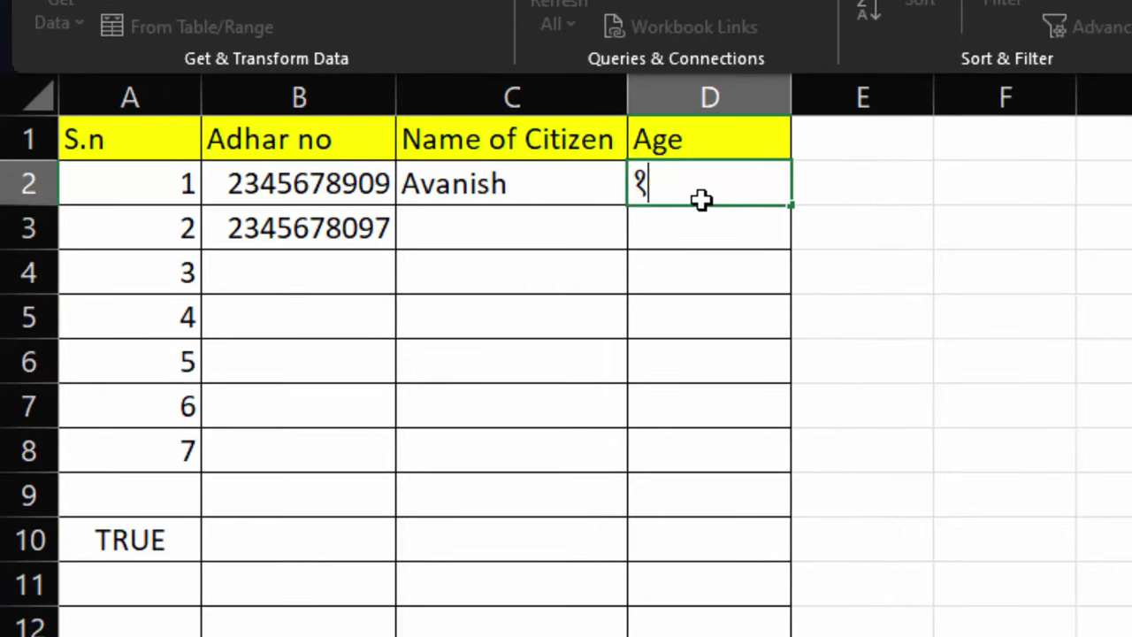
pyautogui.press('BackSpace')
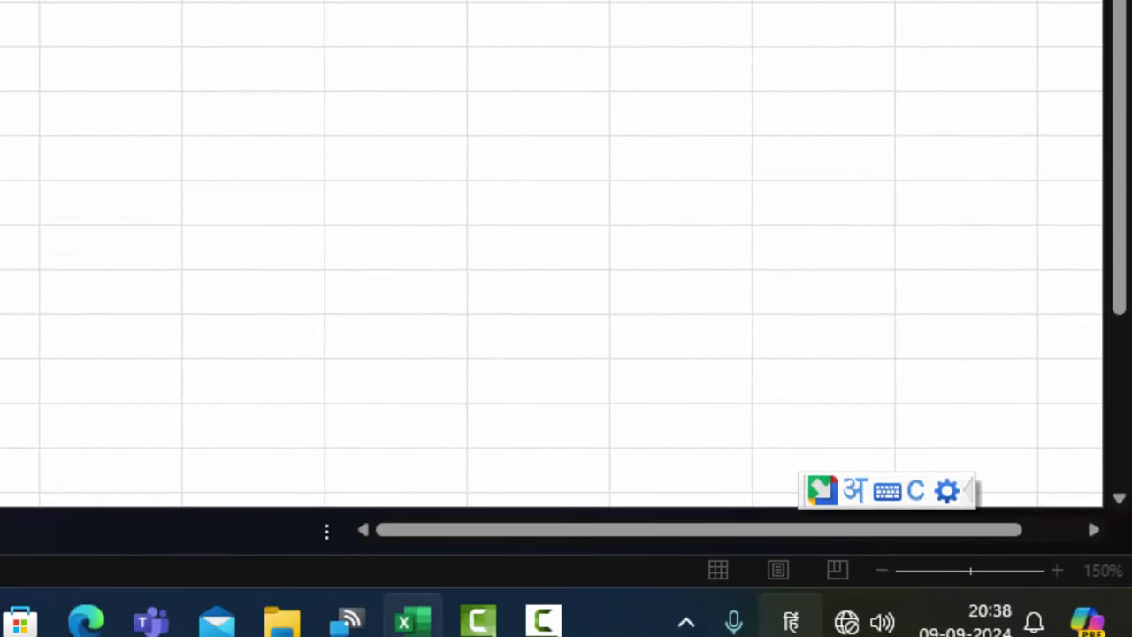
pyautogui.click(806, 630)
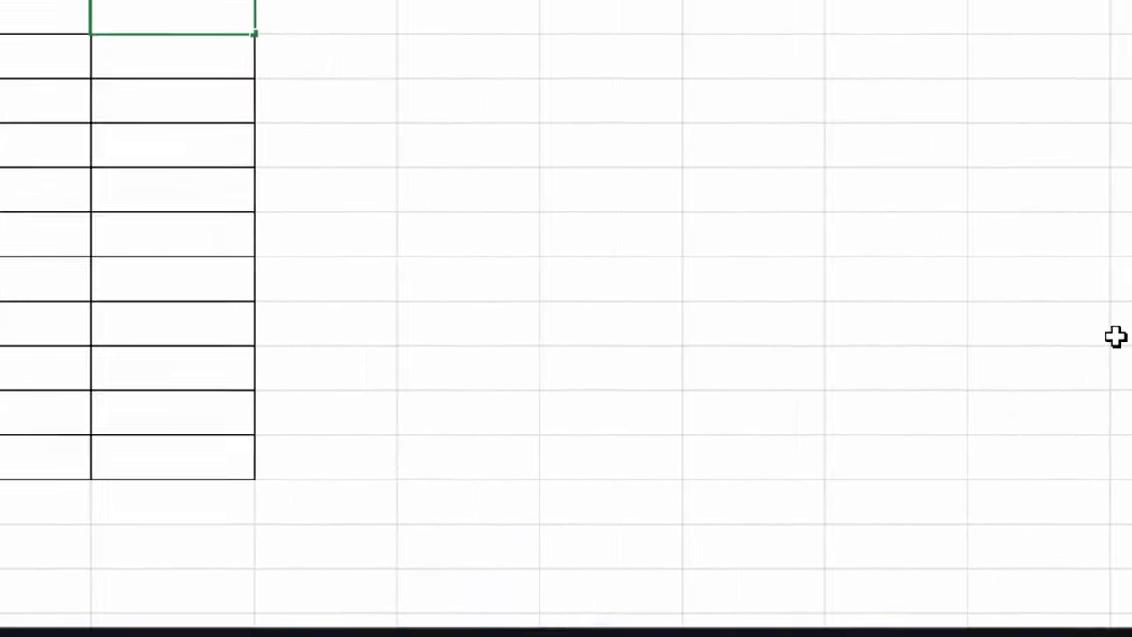
# Step: Enter 120 in D2, see the Hindi alert reject it, and retry with 100
pyautogui.write('120')
pyautogui.press('Return')
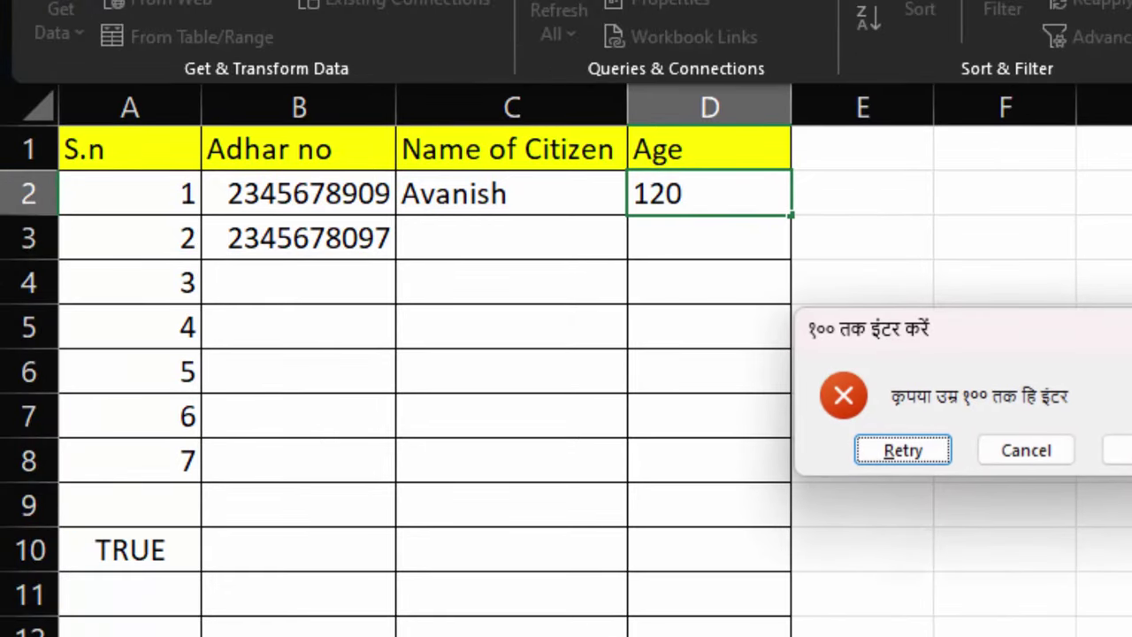
pyautogui.moveTo(989, 333); pyautogui.dragTo(693, 249)
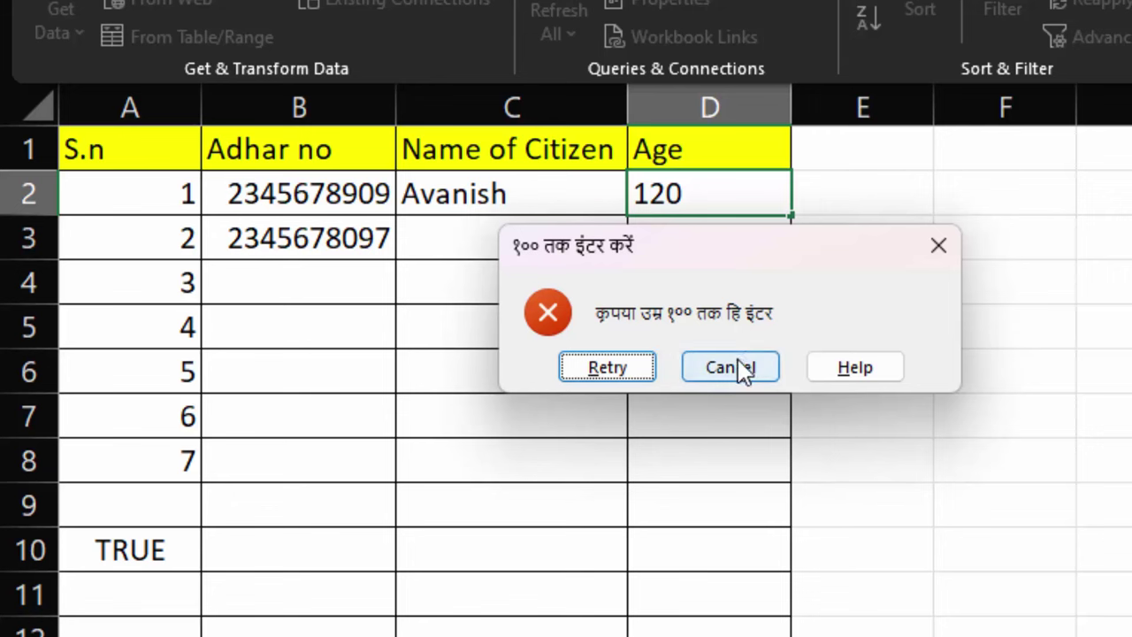
pyautogui.click(648, 365)
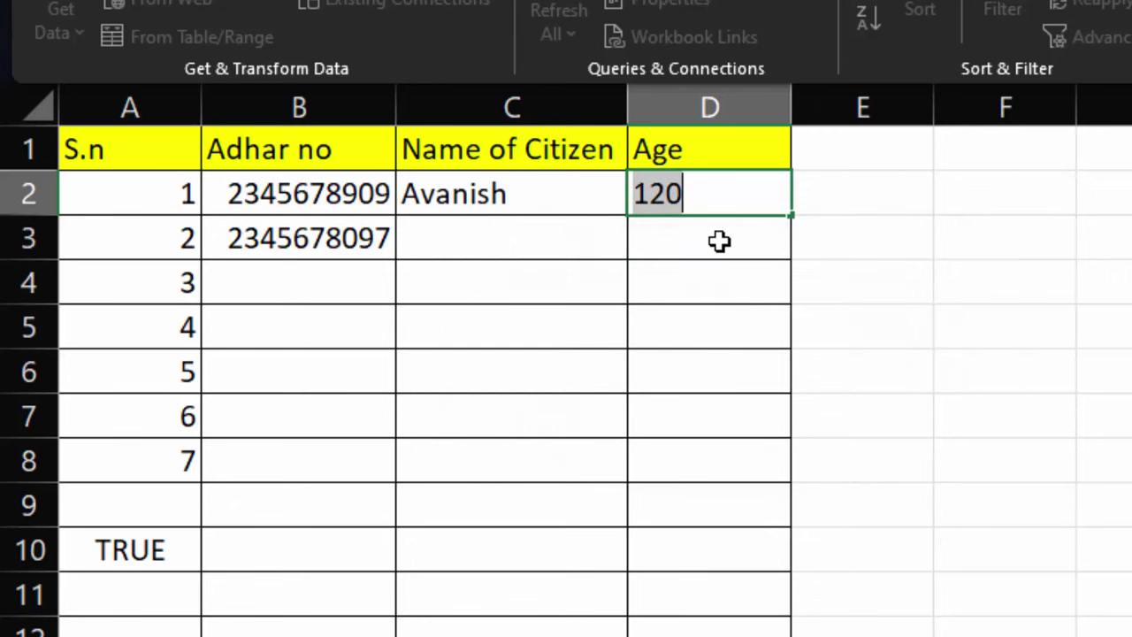
pyautogui.press('BackSpace')
pyautogui.write('100')
pyautogui.press('Return')
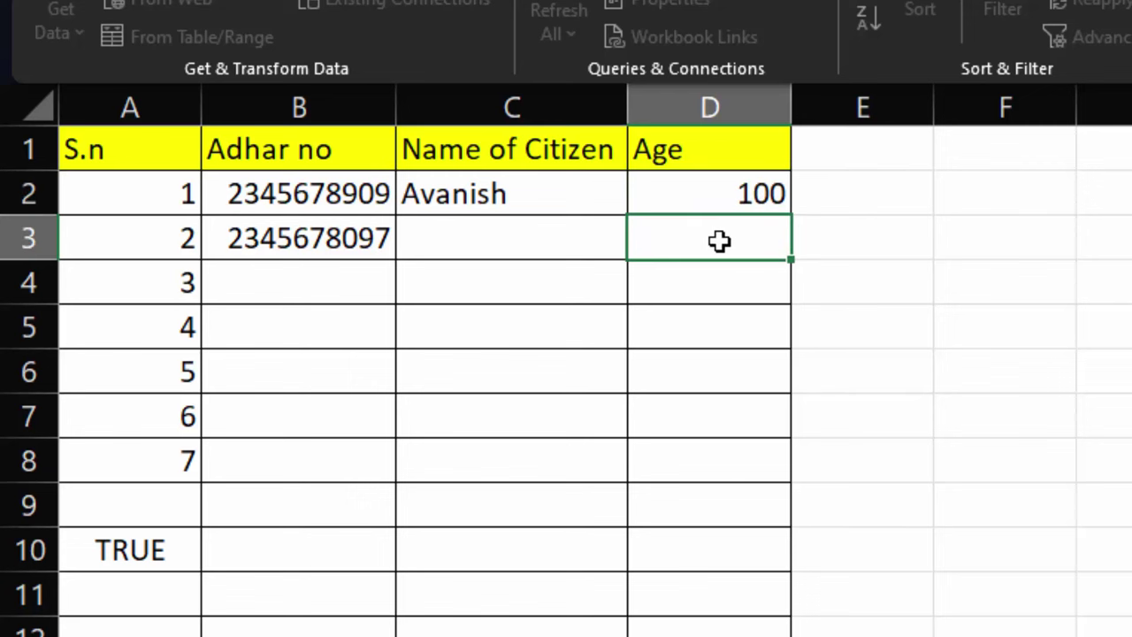